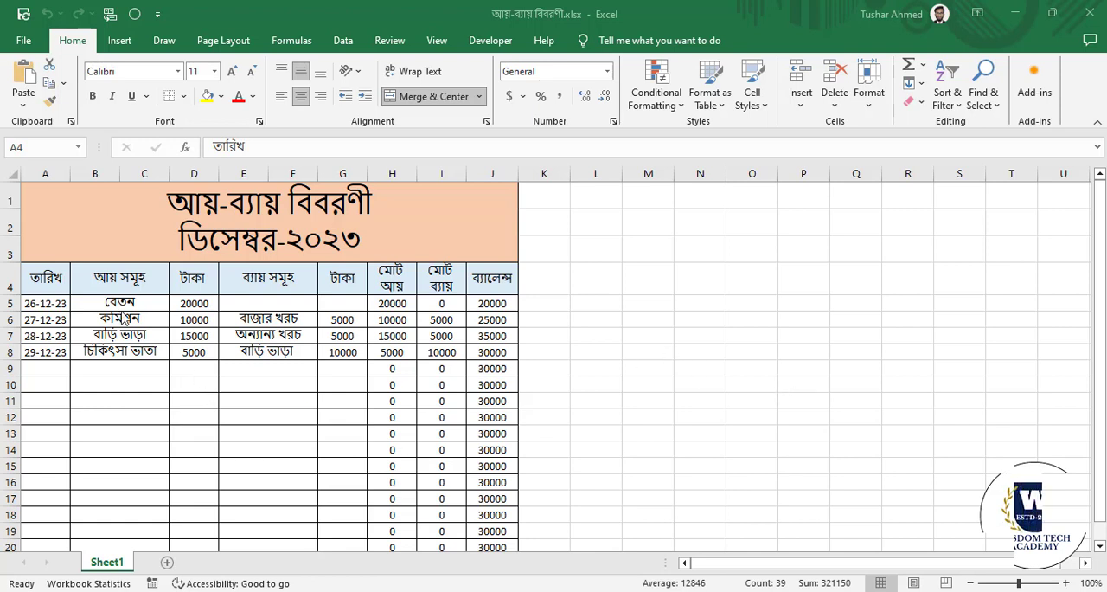
# Examine the December income-expense sheet's title, header row, dated entries and income amounts.
pyautogui.click(108, 299)
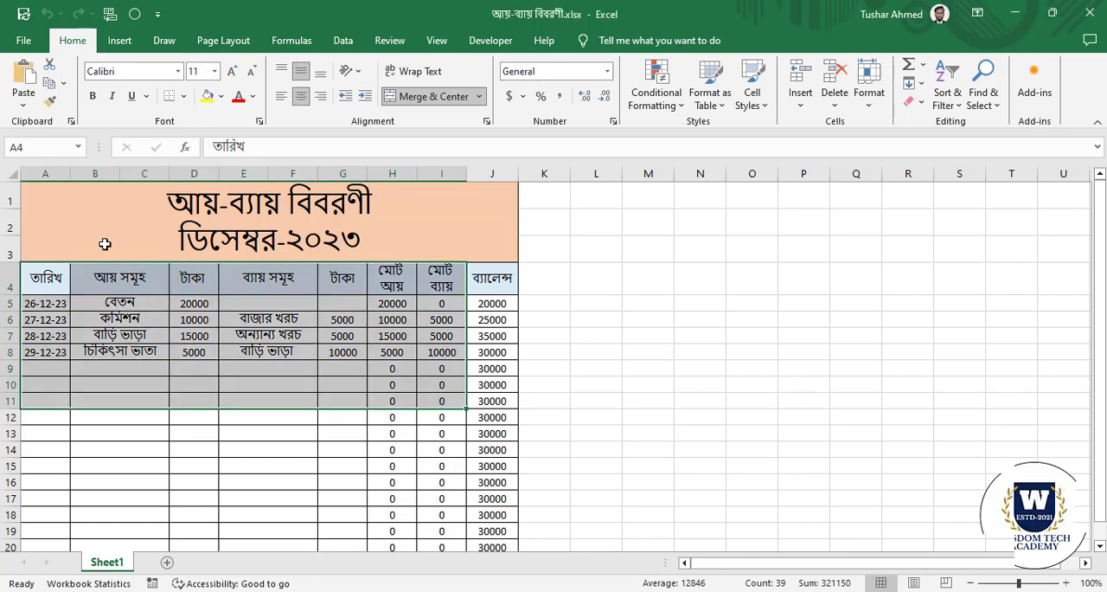
pyautogui.click(254, 386)
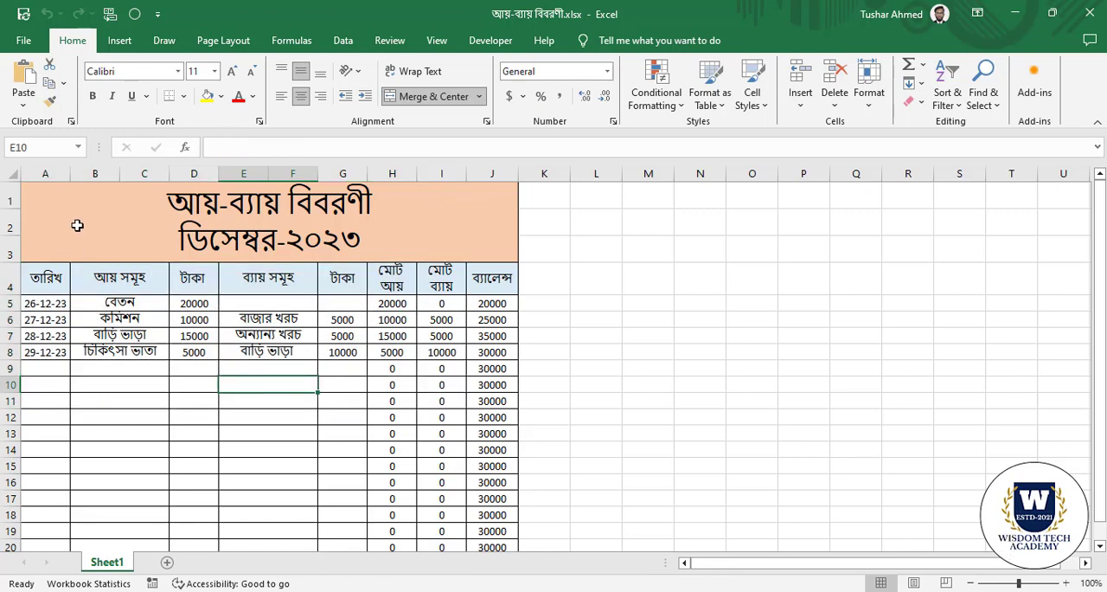
pyautogui.moveTo(71, 222); pyautogui.dragTo(146, 348)
pyautogui.click(291, 398)
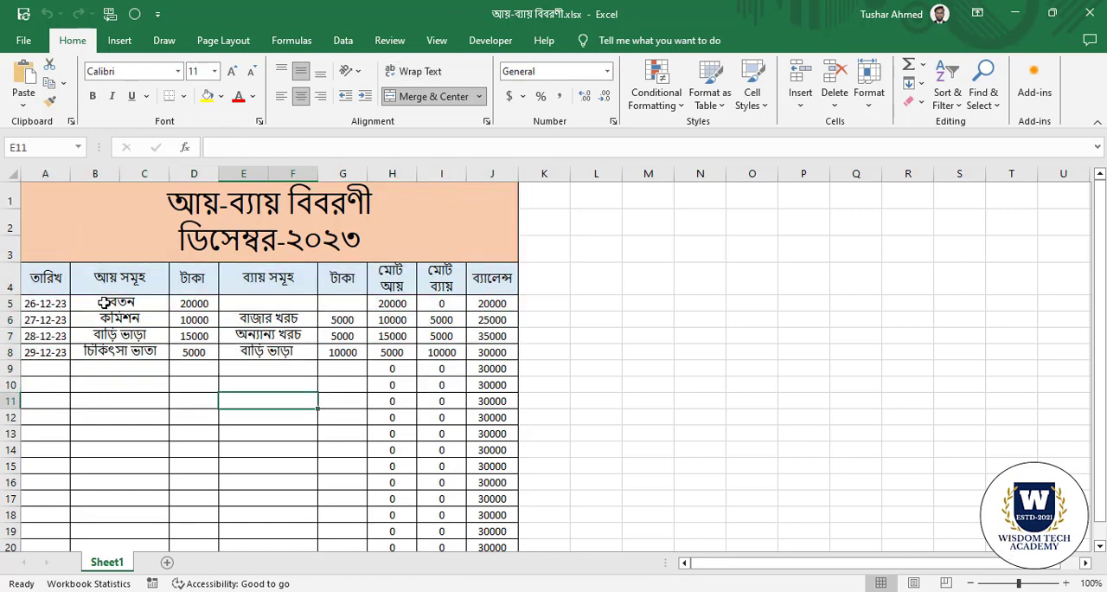
pyautogui.moveTo(72, 222); pyautogui.dragTo(169, 373)
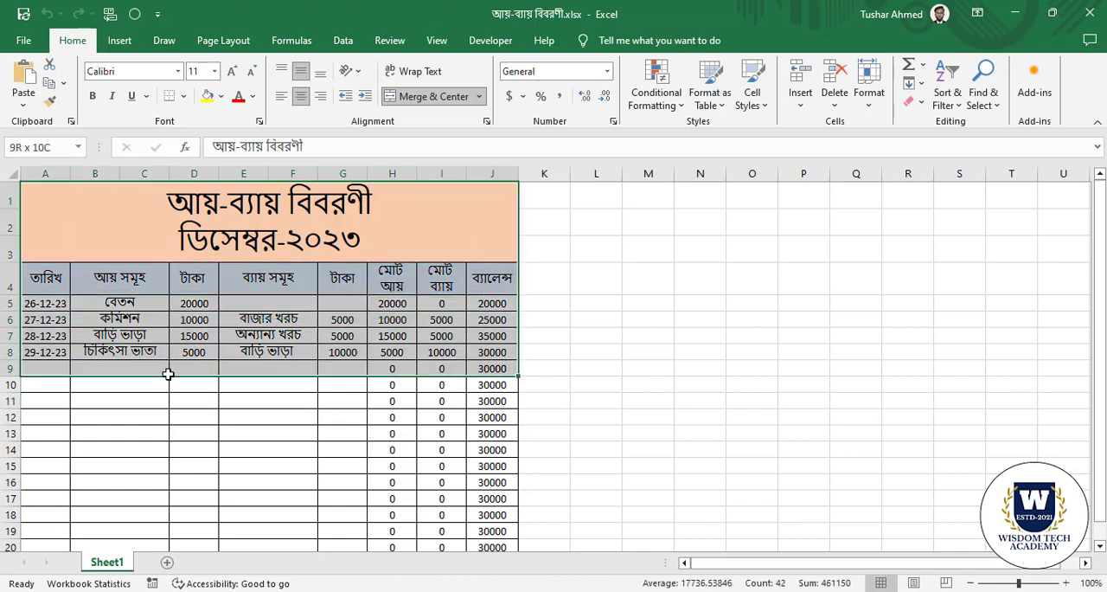
pyautogui.click(175, 417)
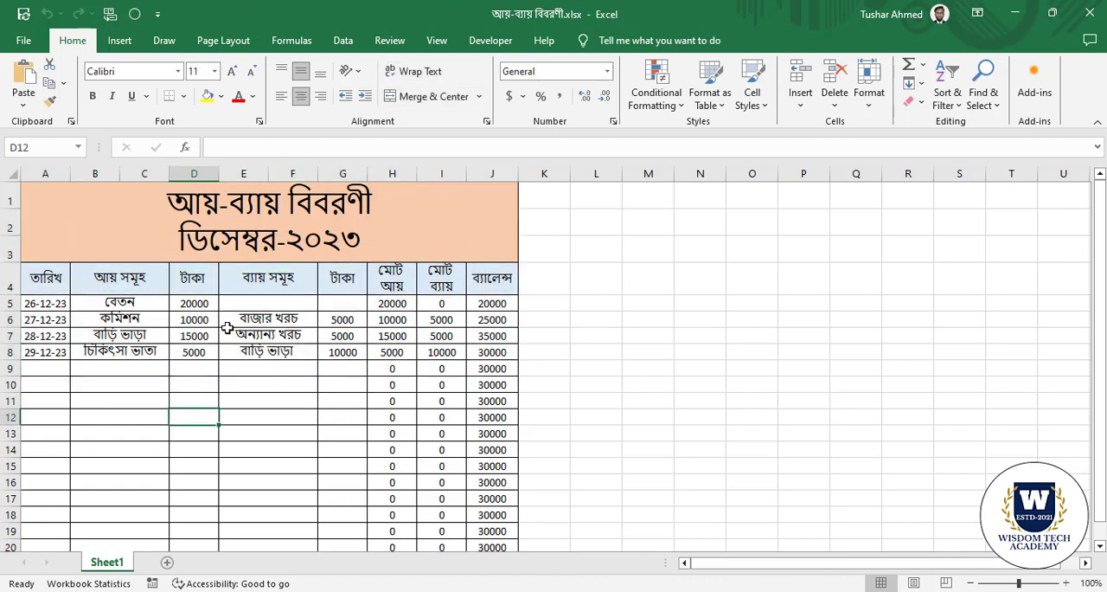
pyautogui.moveTo(121, 304); pyautogui.dragTo(281, 399)
pyautogui.click(278, 414)
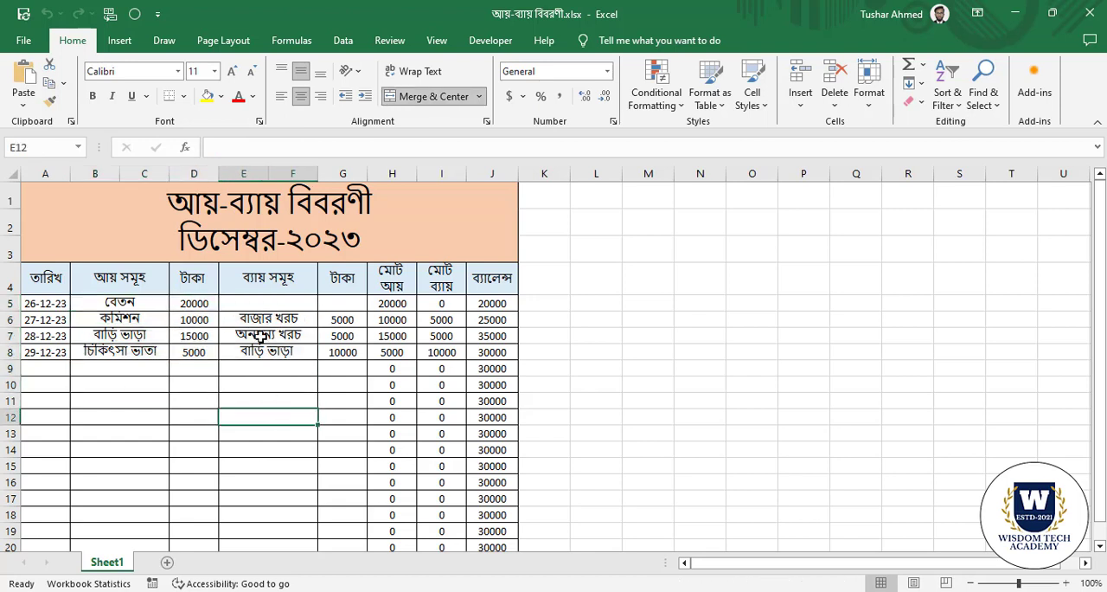
pyautogui.moveTo(205, 303); pyautogui.dragTo(194, 352)
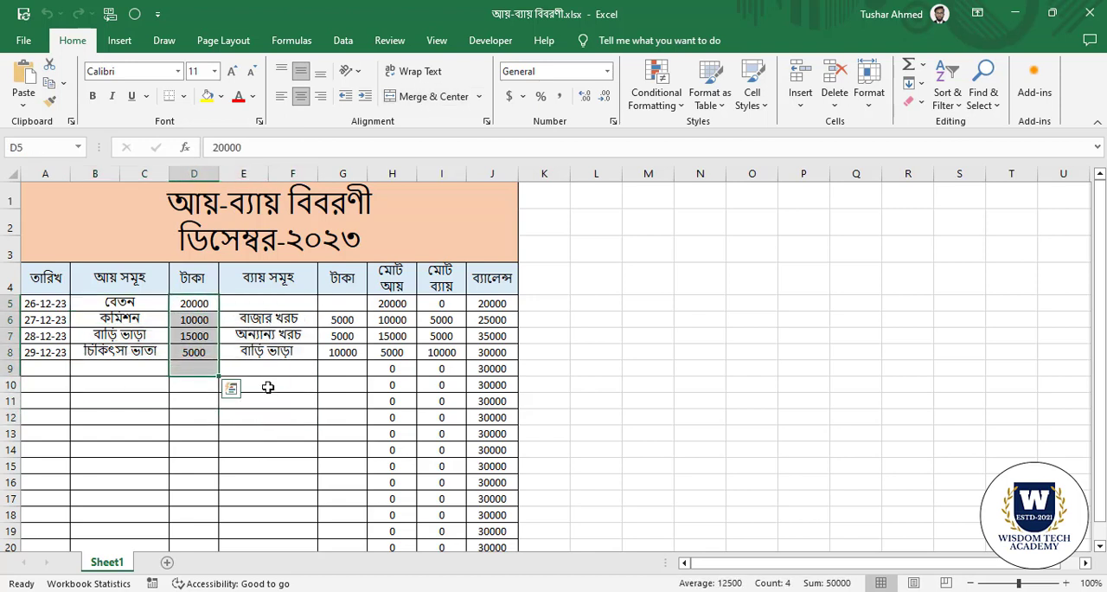
pyautogui.click(260, 383)
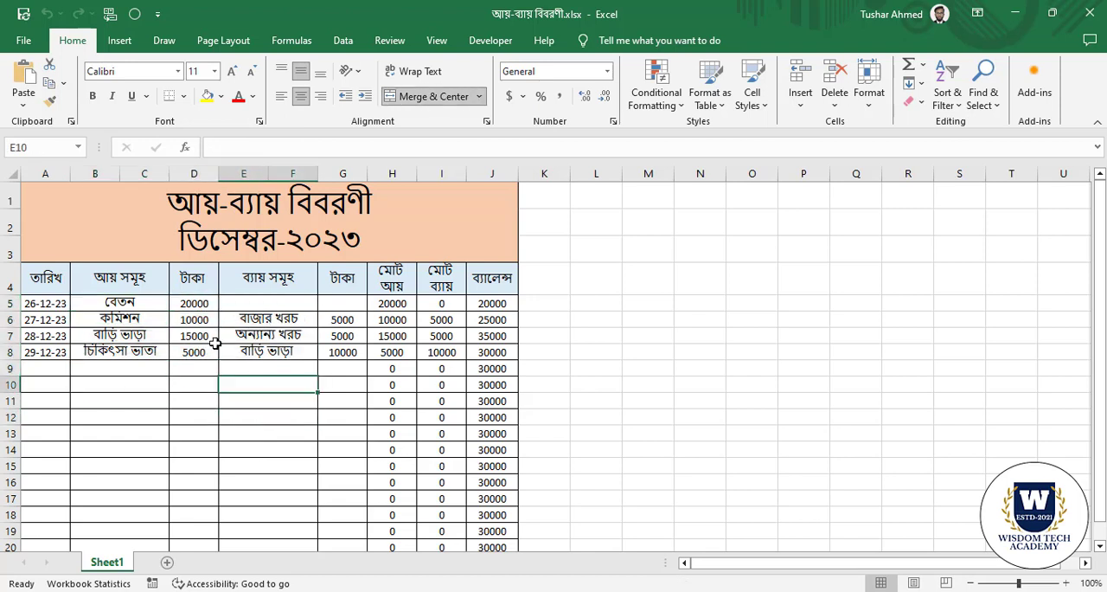
# Review each income amount in D5:D8 and the empty income cells below them.
pyautogui.click(195, 304)
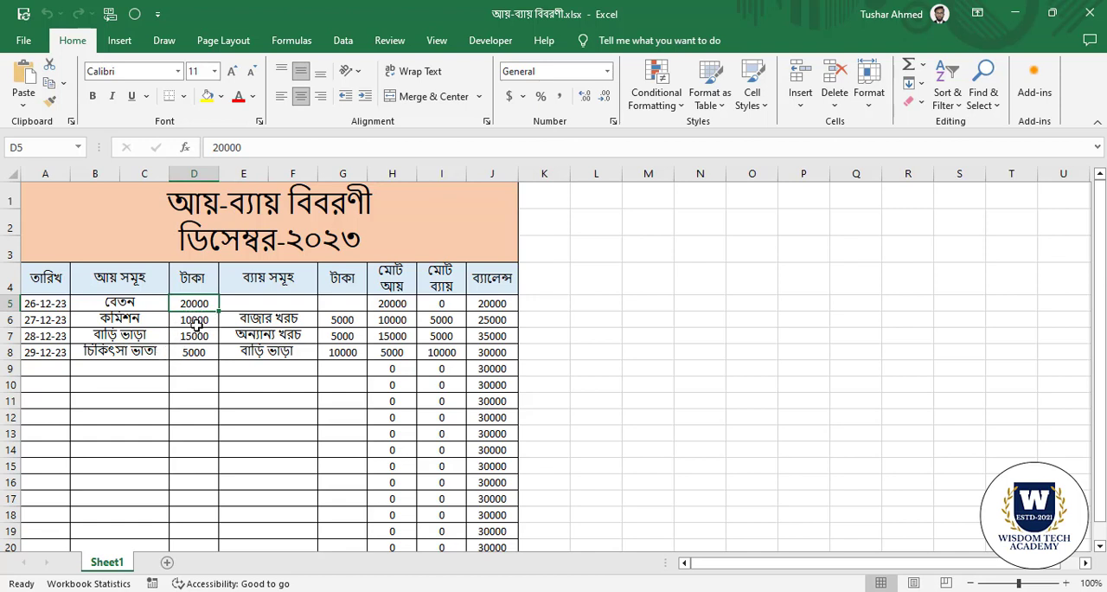
pyautogui.click(197, 321)
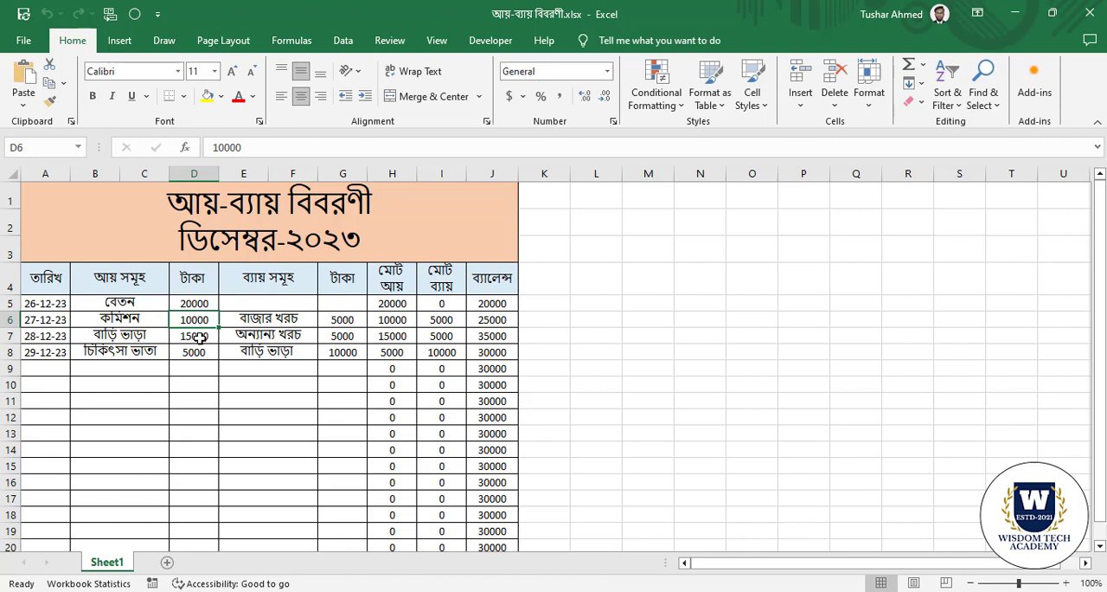
pyautogui.click(197, 337)
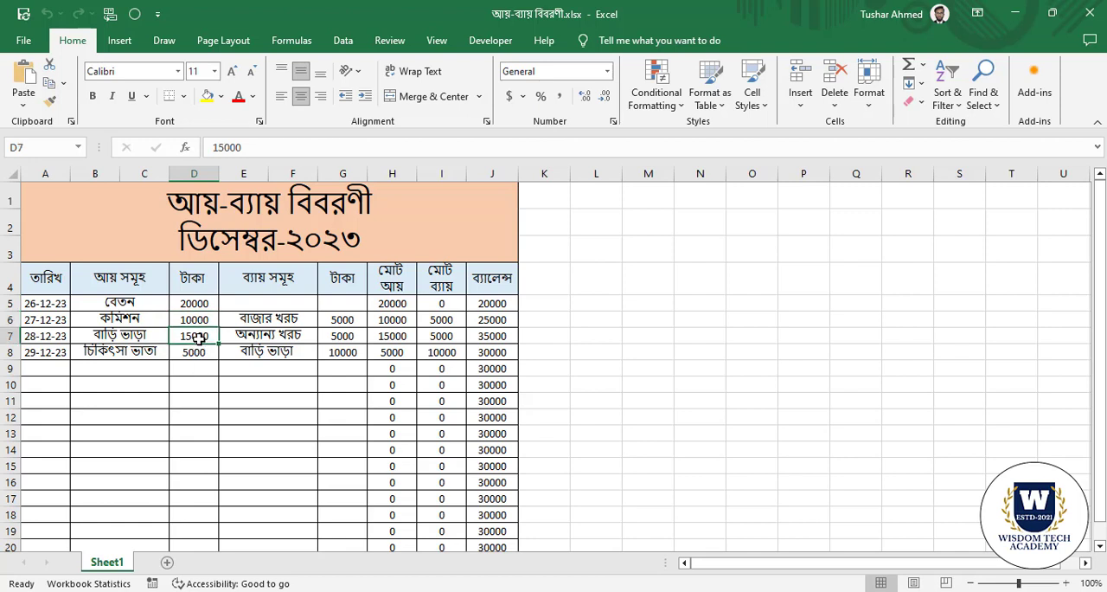
pyautogui.click(196, 354)
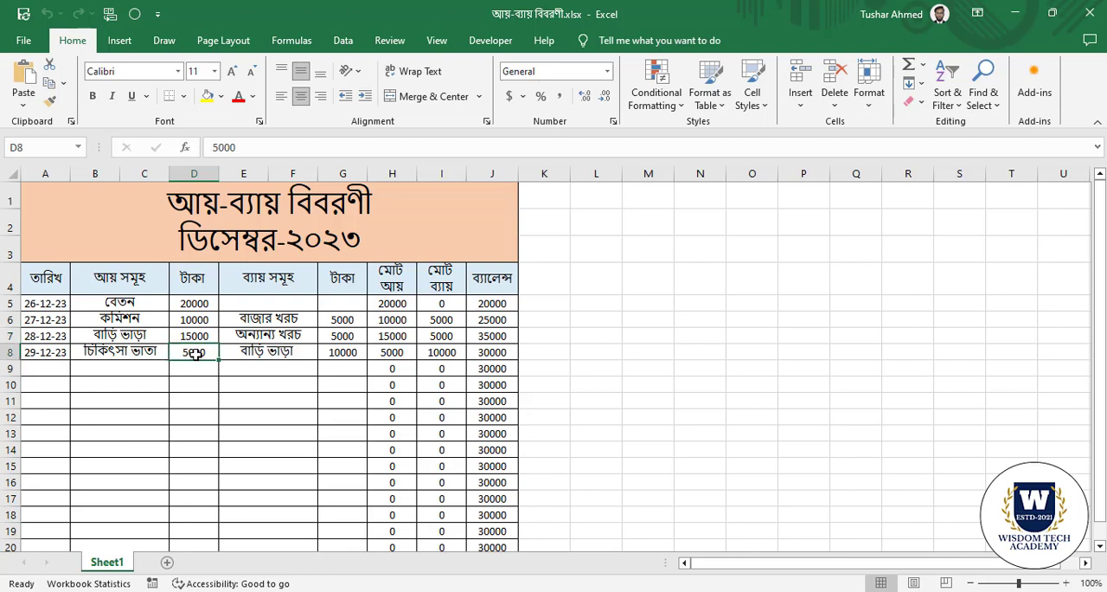
pyautogui.moveTo(198, 375); pyautogui.dragTo(201, 483)
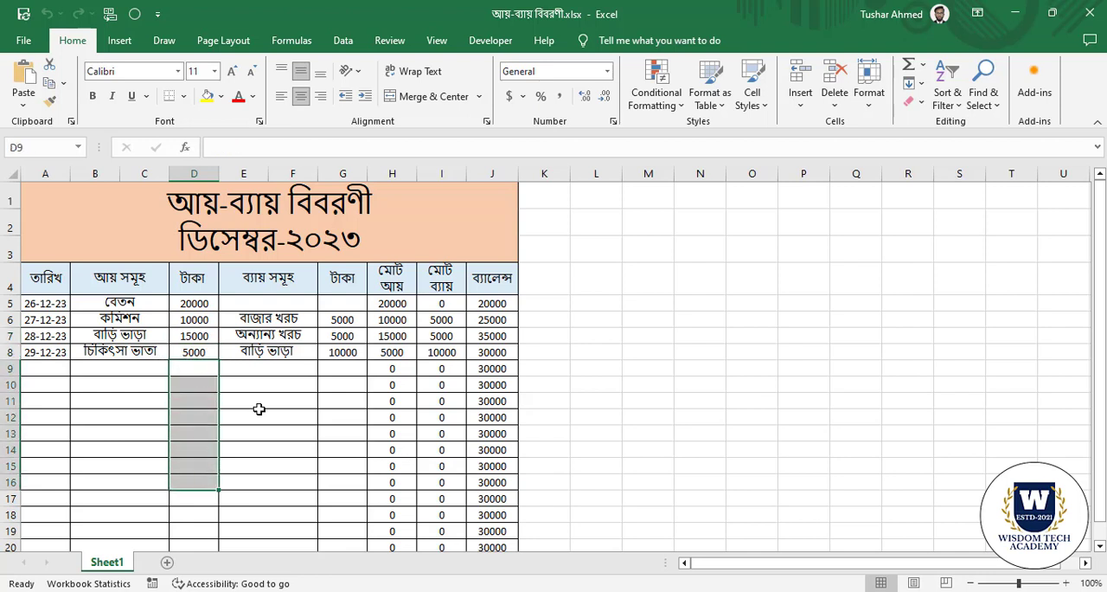
pyautogui.click(257, 408)
pyautogui.click(202, 305)
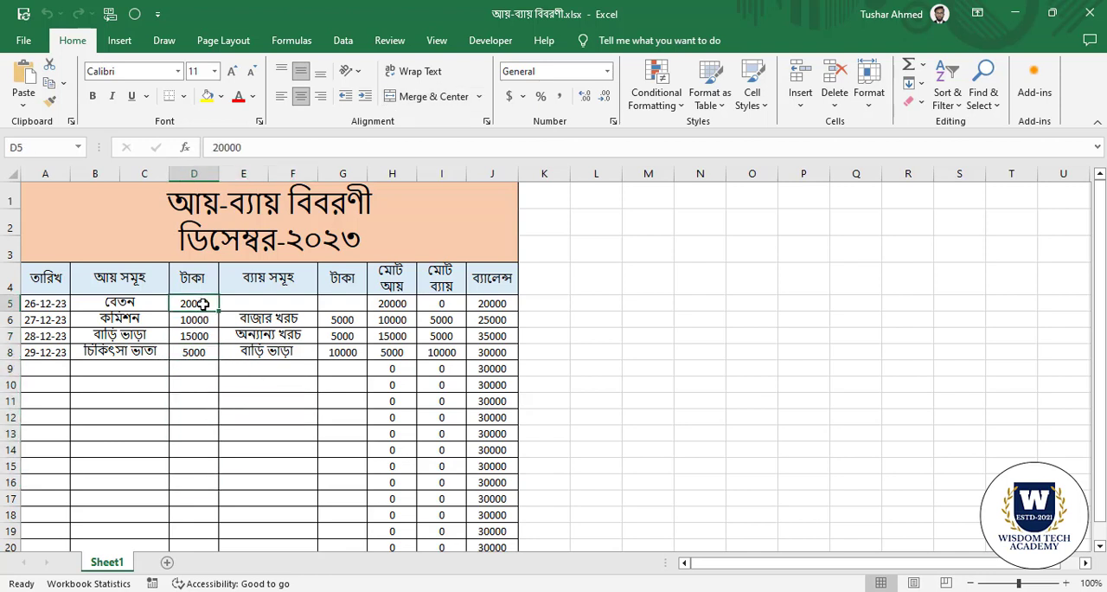
pyautogui.click(184, 398)
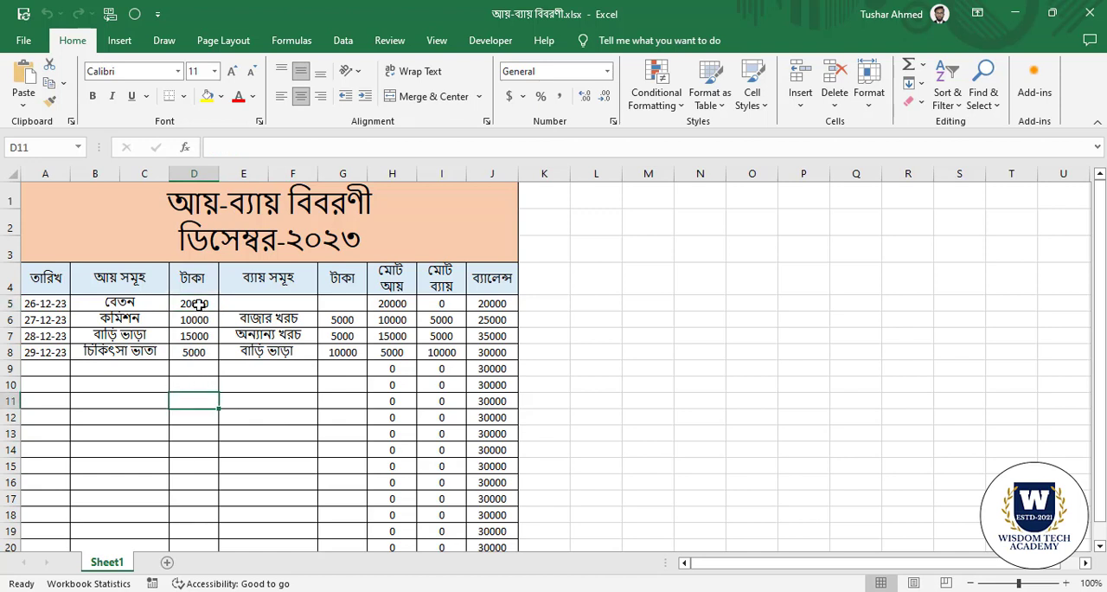
# Clear the income amounts in D5:D8 and the expense amounts in G6:G8.
pyautogui.moveTo(198, 304); pyautogui.dragTo(199, 354)
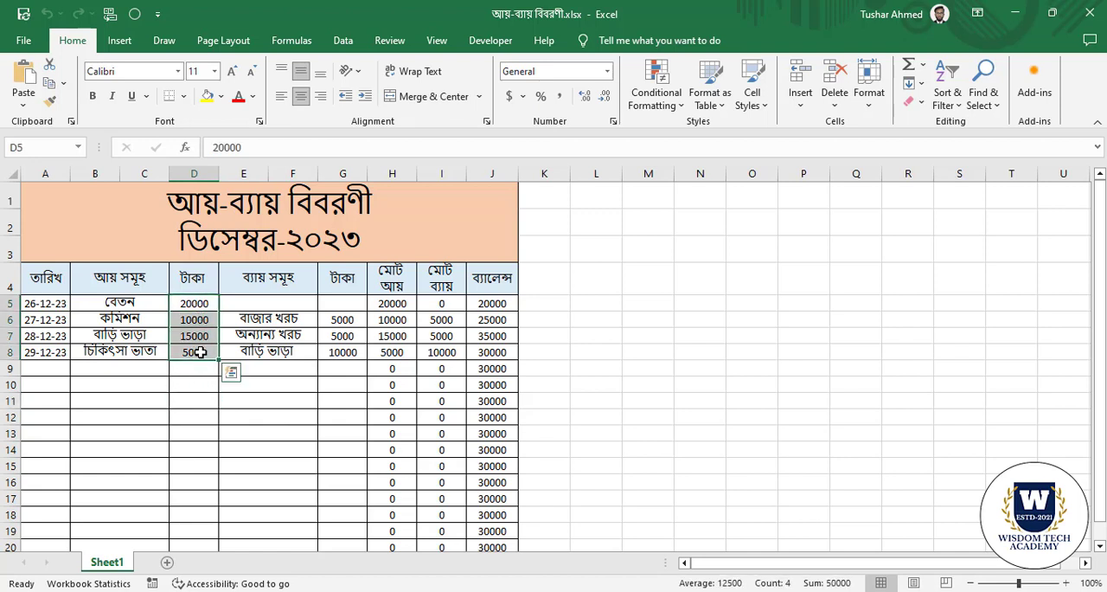
pyautogui.press('Delete')
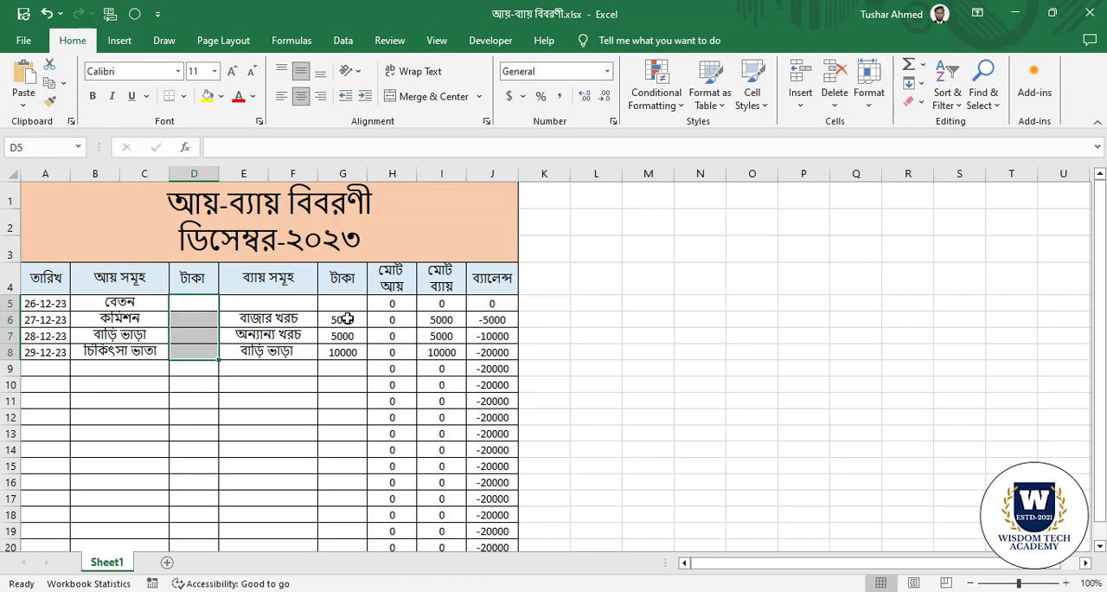
pyautogui.moveTo(345, 319); pyautogui.dragTo(346, 352)
pyautogui.press('Delete')
# Enter the income amounts 20000, 5000, 5000 and 2500 in cells D5 to D8.
pyautogui.click(192, 305)
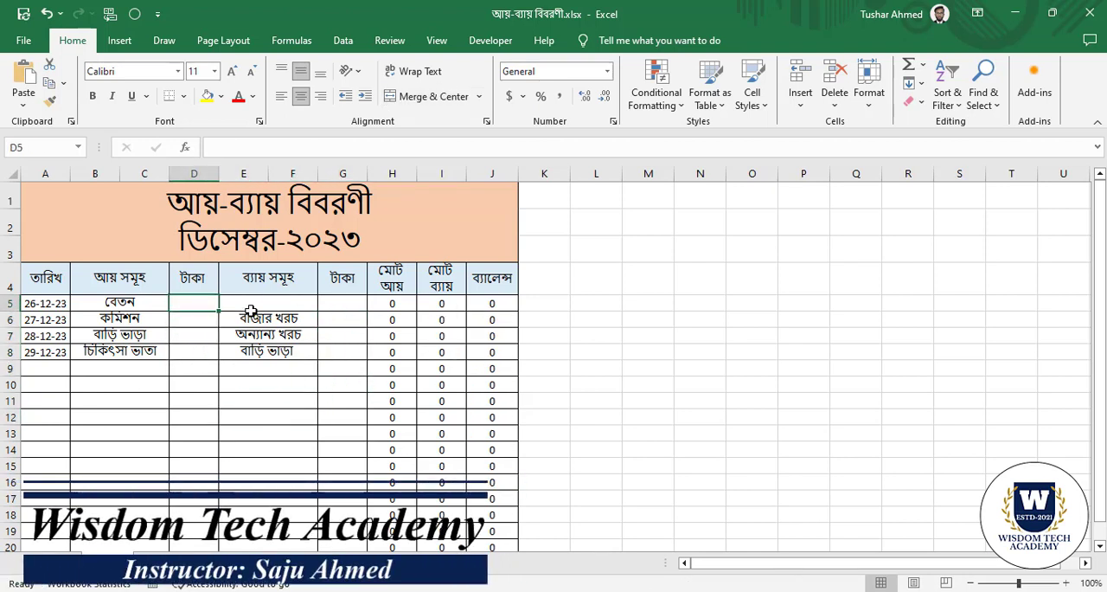
pyautogui.write('1')
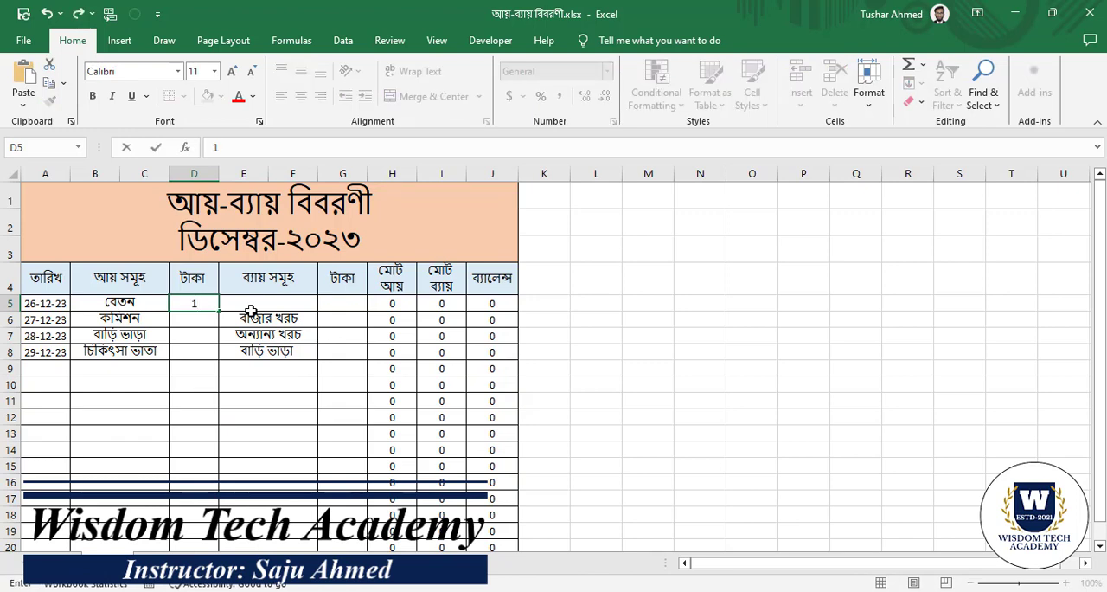
pyautogui.write('20000')
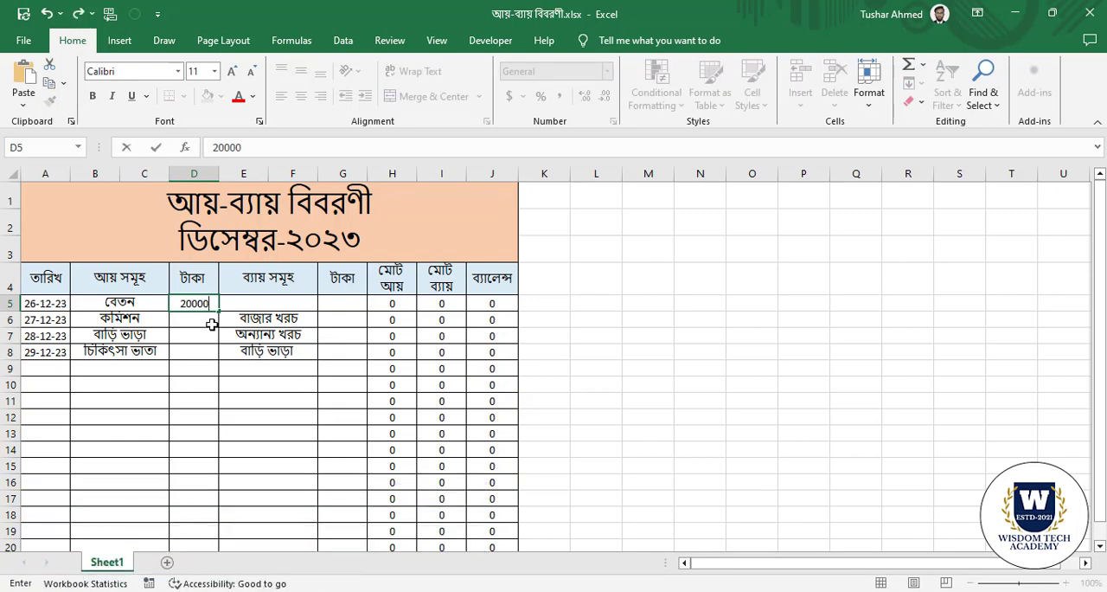
pyautogui.click(211, 321)
pyautogui.write('5000')
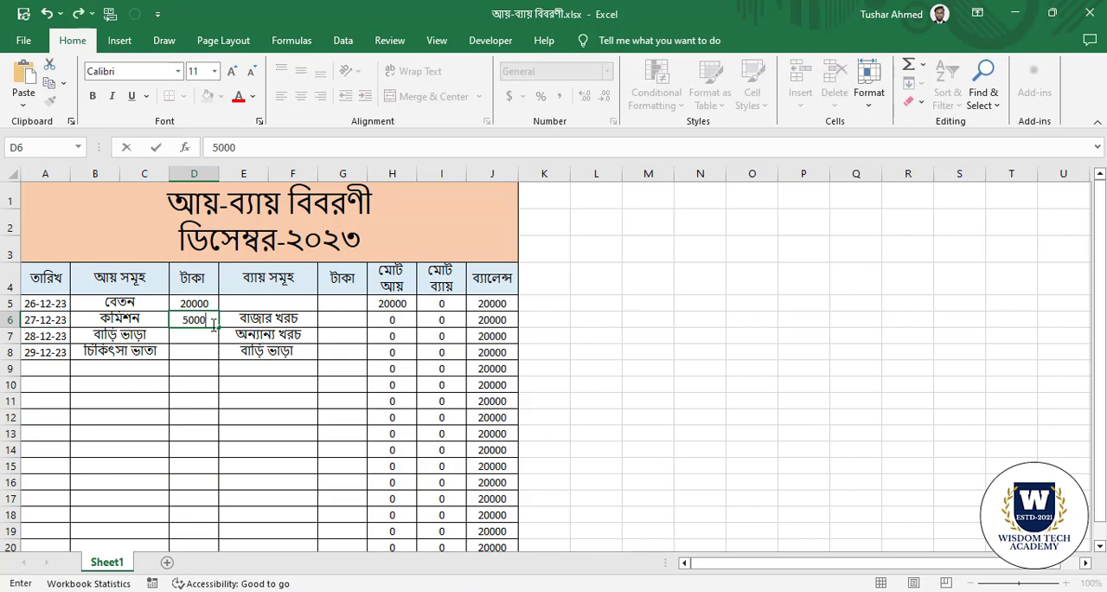
pyautogui.click(197, 337)
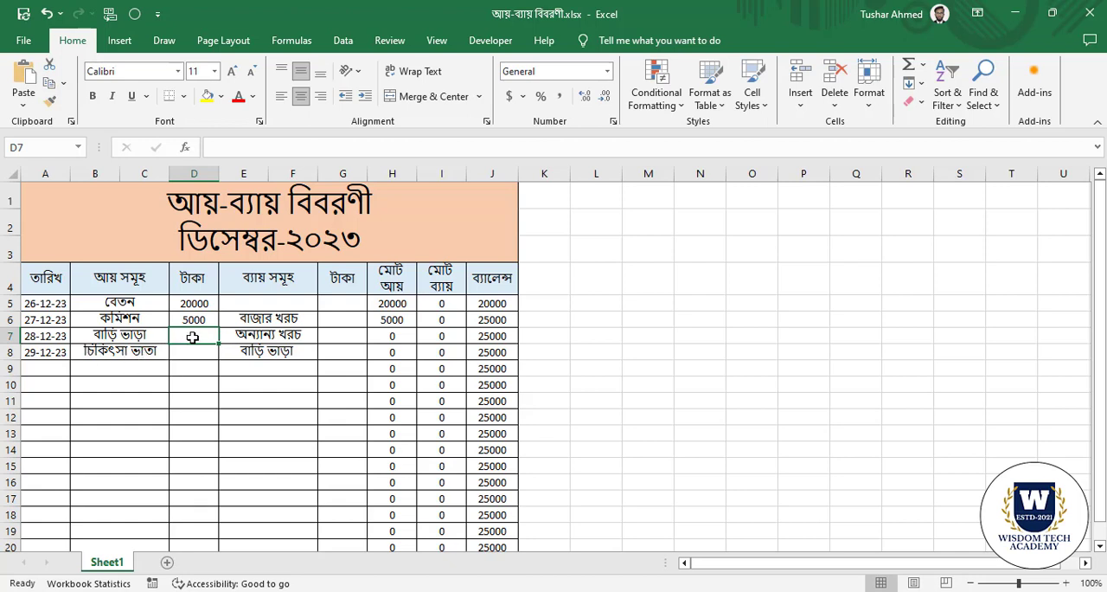
pyautogui.write('5000')
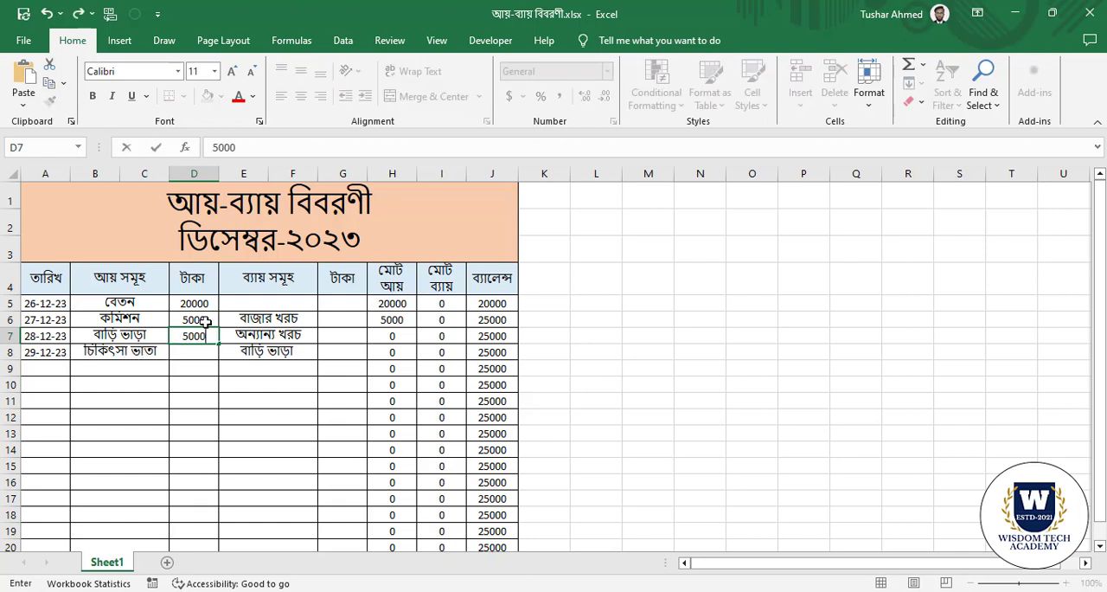
pyautogui.click(203, 351)
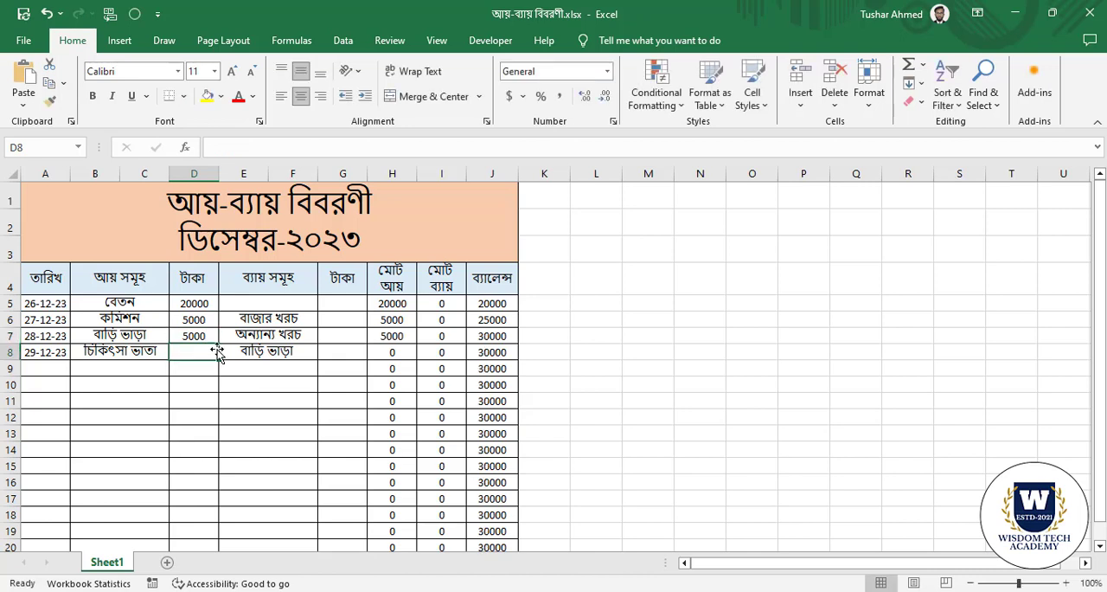
pyautogui.write('2500')
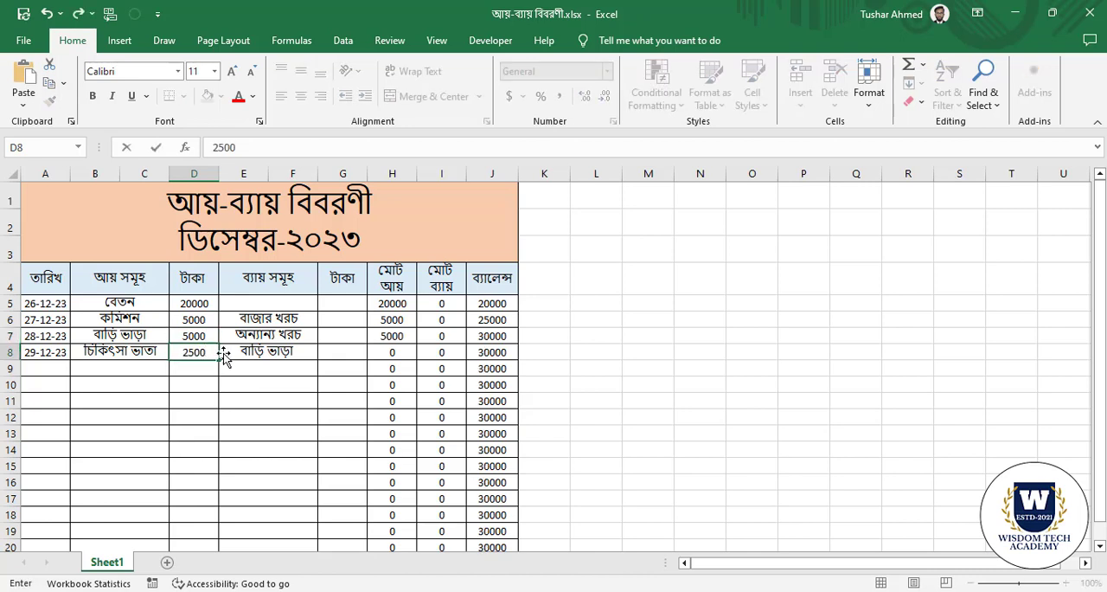
pyautogui.click(257, 412)
# Check the income amounts in D5:D8 against the total income column and its sum formula in H21.
pyautogui.moveTo(201, 304); pyautogui.dragTo(199, 353)
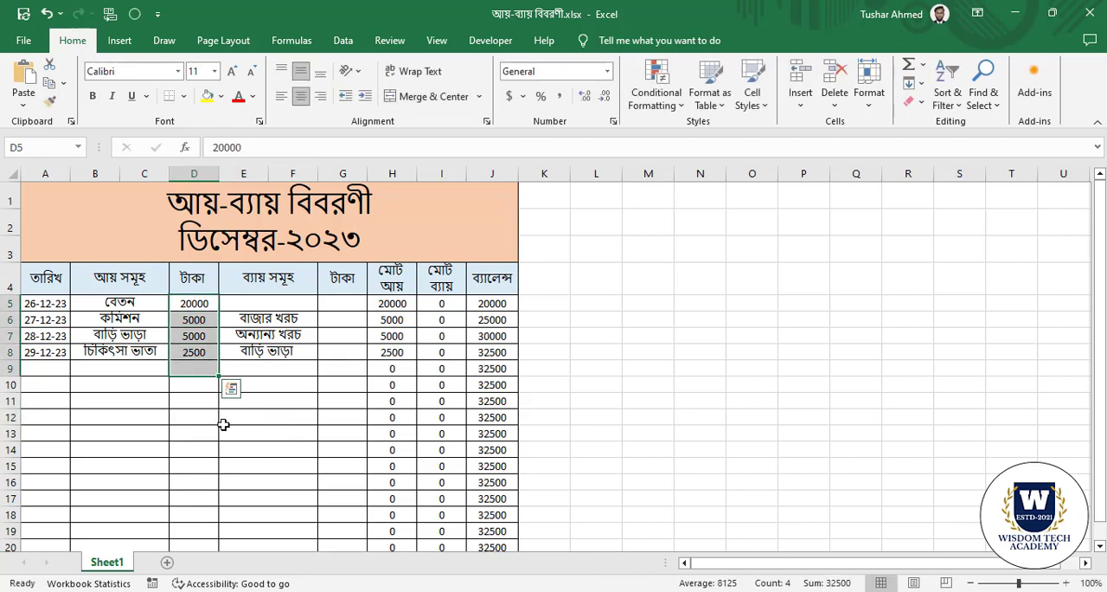
pyautogui.click(223, 421)
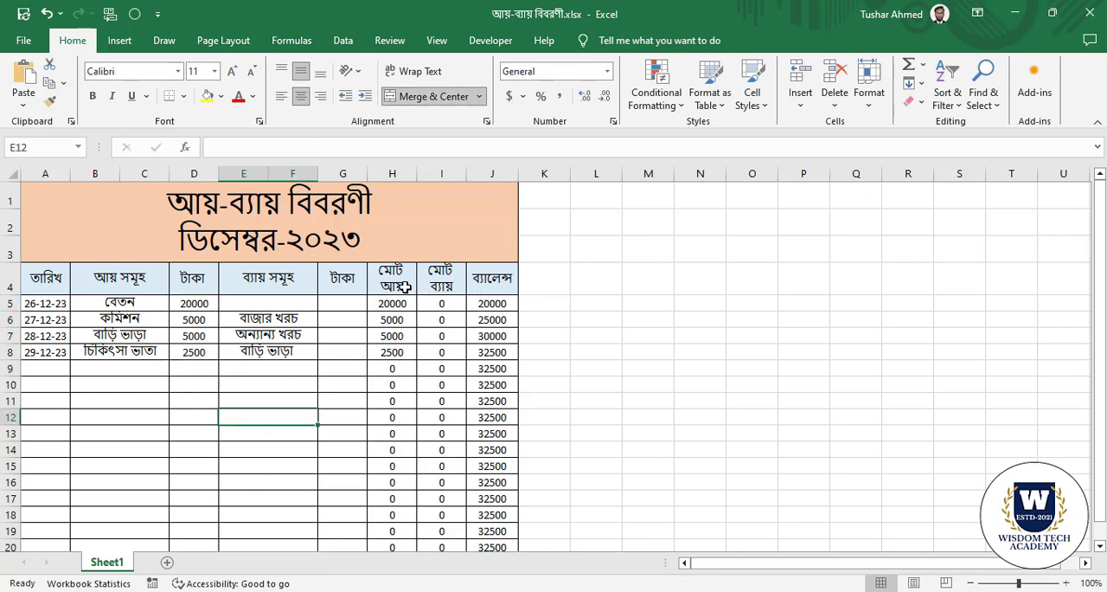
pyautogui.moveTo(392, 281); pyautogui.dragTo(362, 451)
pyautogui.scroll(-4, 362, 452)
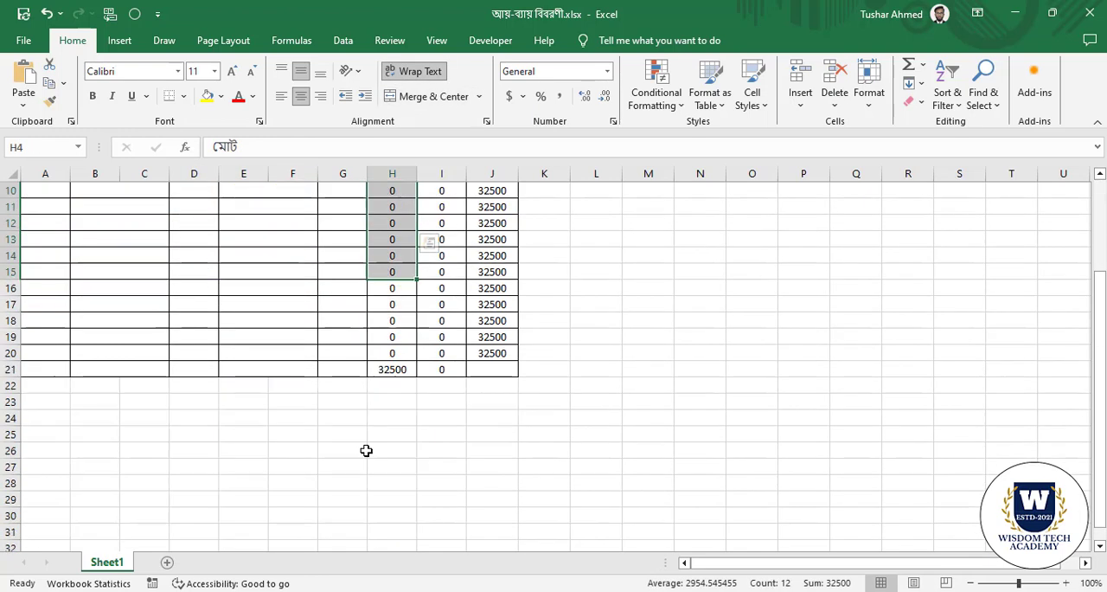
pyautogui.click(395, 321)
pyautogui.scroll(4, 389, 415)
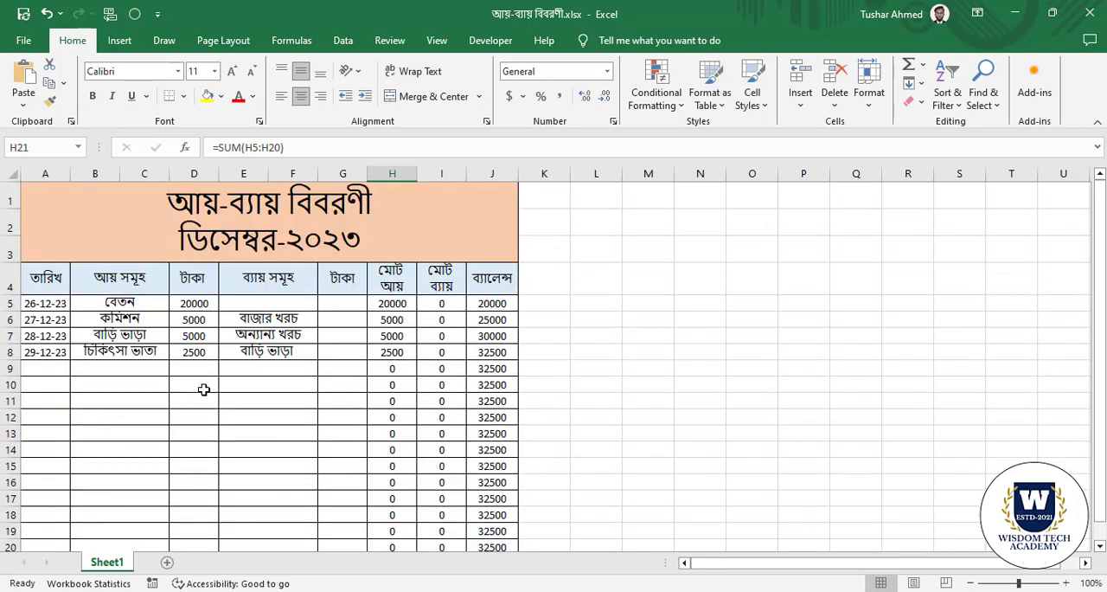
pyautogui.moveTo(195, 303); pyautogui.dragTo(194, 352)
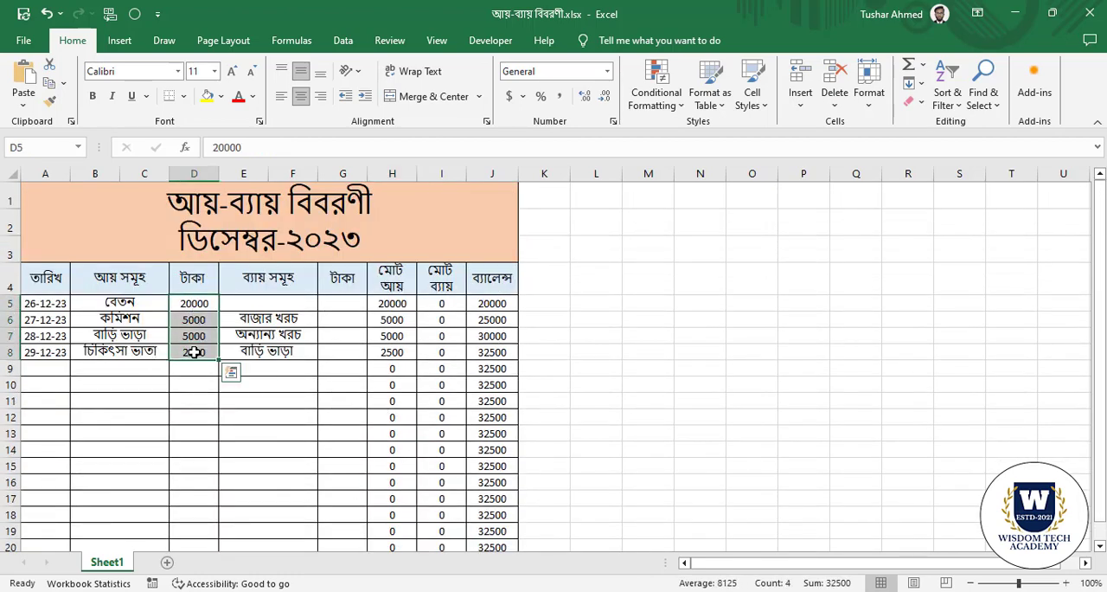
# Enter the expense amounts 10000 in G6 and 5000 in G7 beside their expense items.
pyautogui.click(274, 351)
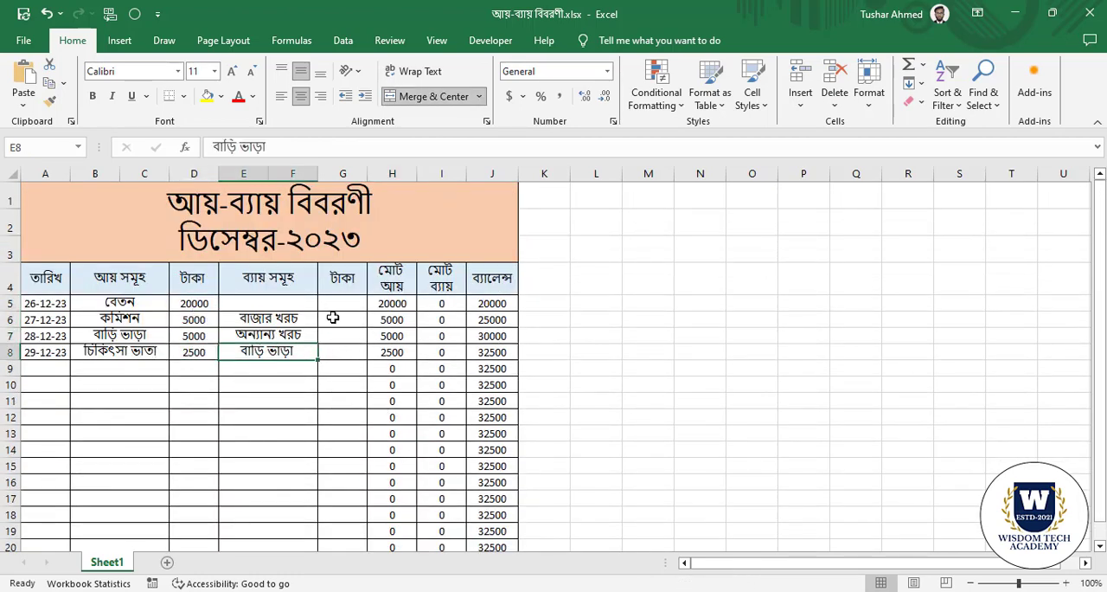
pyautogui.click(341, 335)
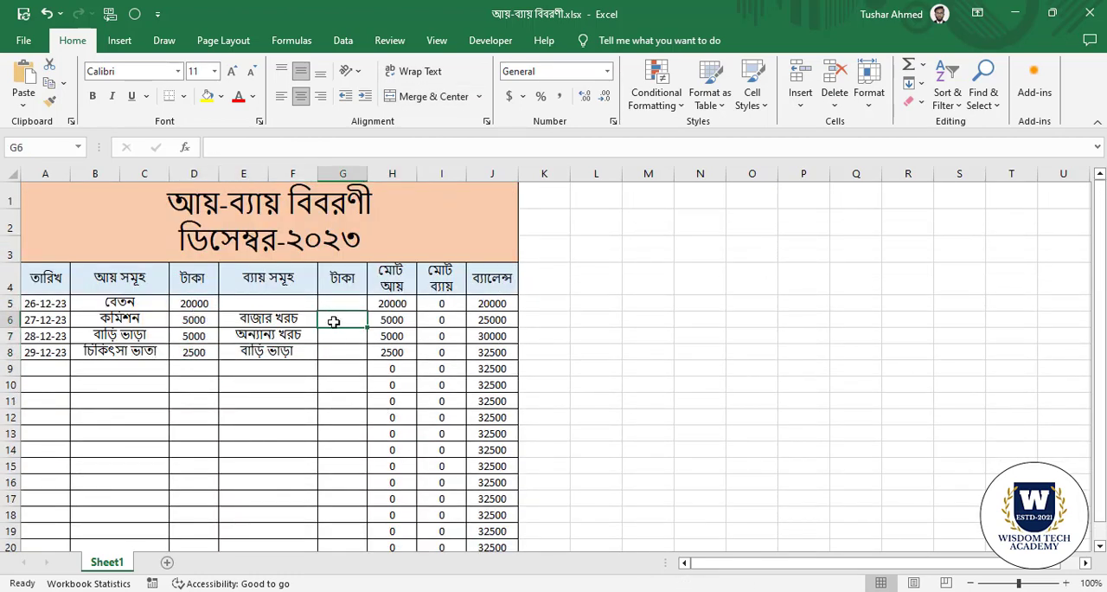
pyautogui.click(272, 337)
pyautogui.moveTo(7, 319); pyautogui.dragTo(7, 352)
pyautogui.click(308, 357)
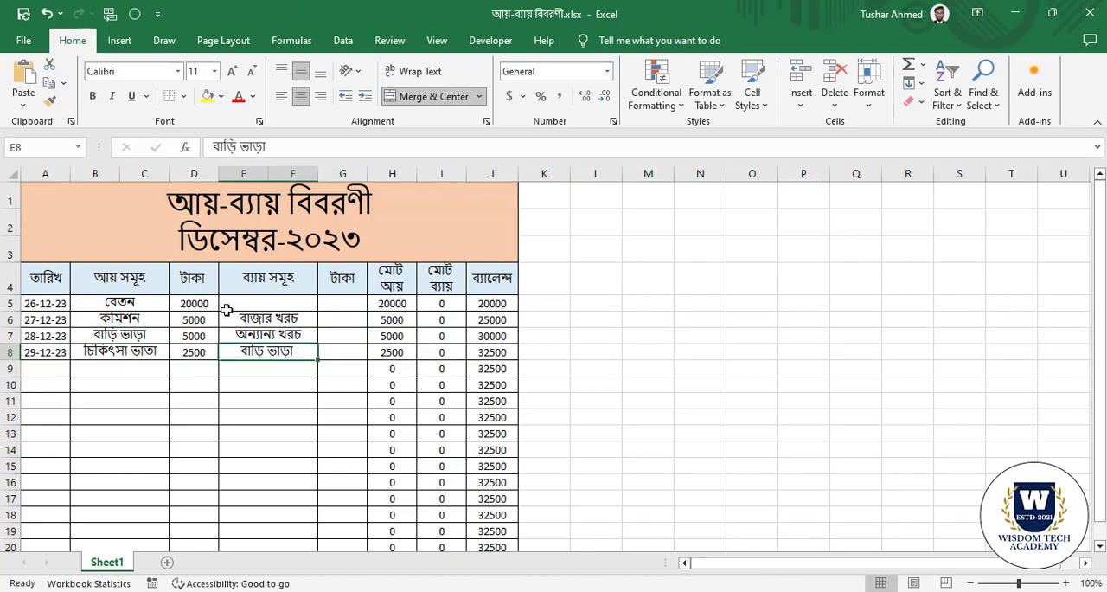
pyautogui.click(333, 320)
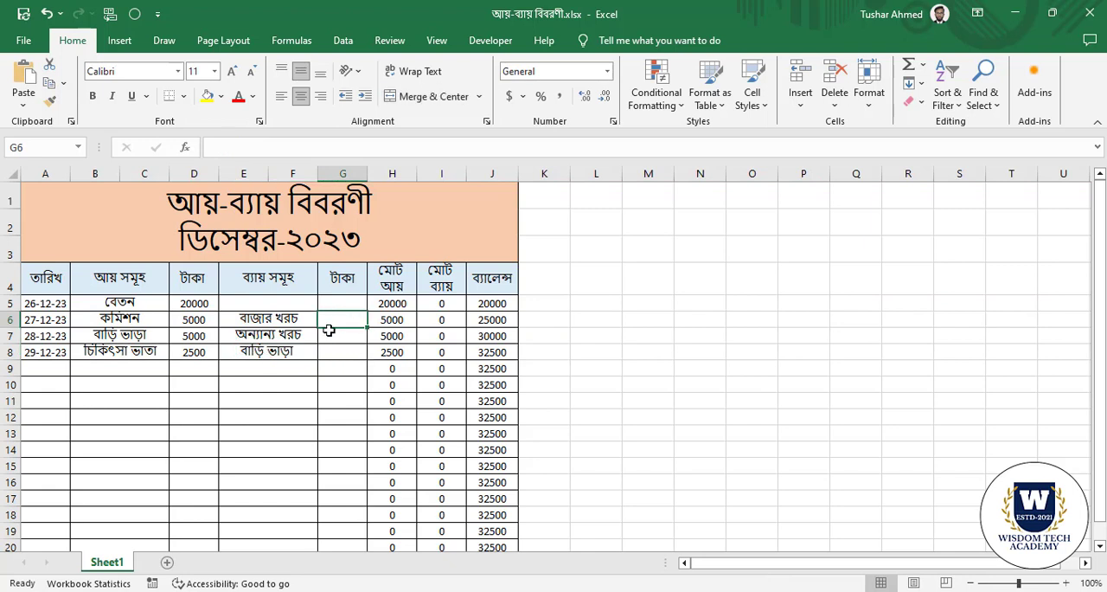
pyautogui.write('10000')
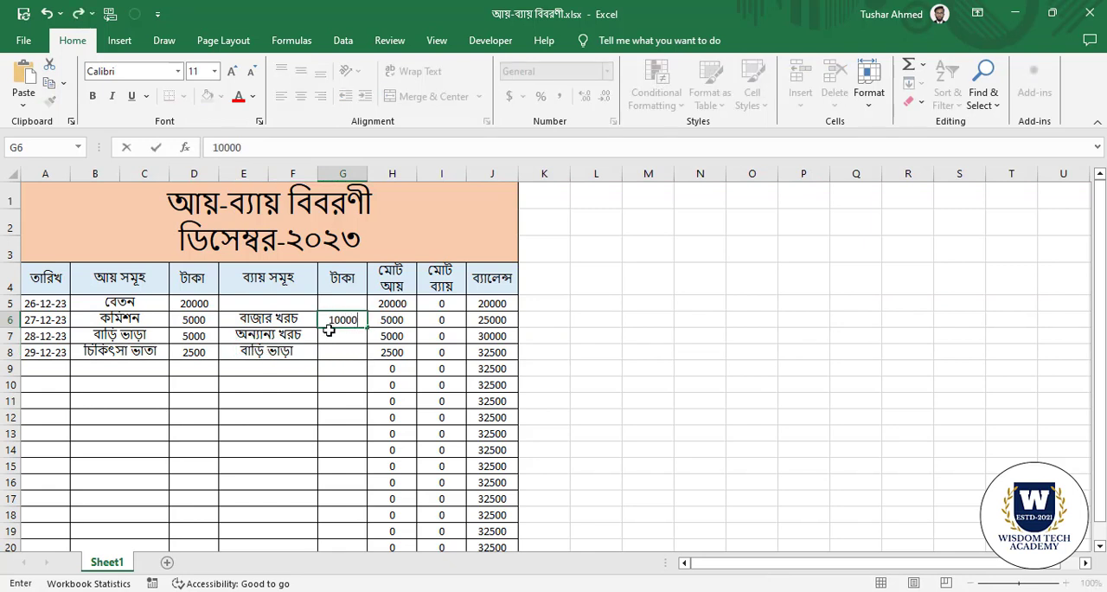
pyautogui.click(263, 342)
pyautogui.click(349, 340)
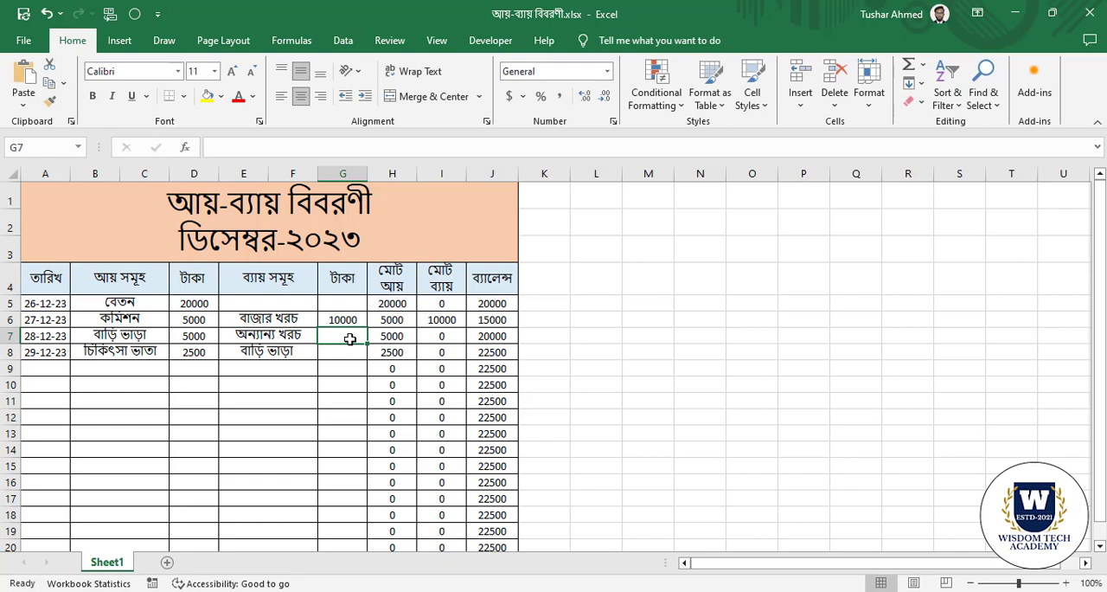
pyautogui.write('5000')
pyautogui.click(295, 371)
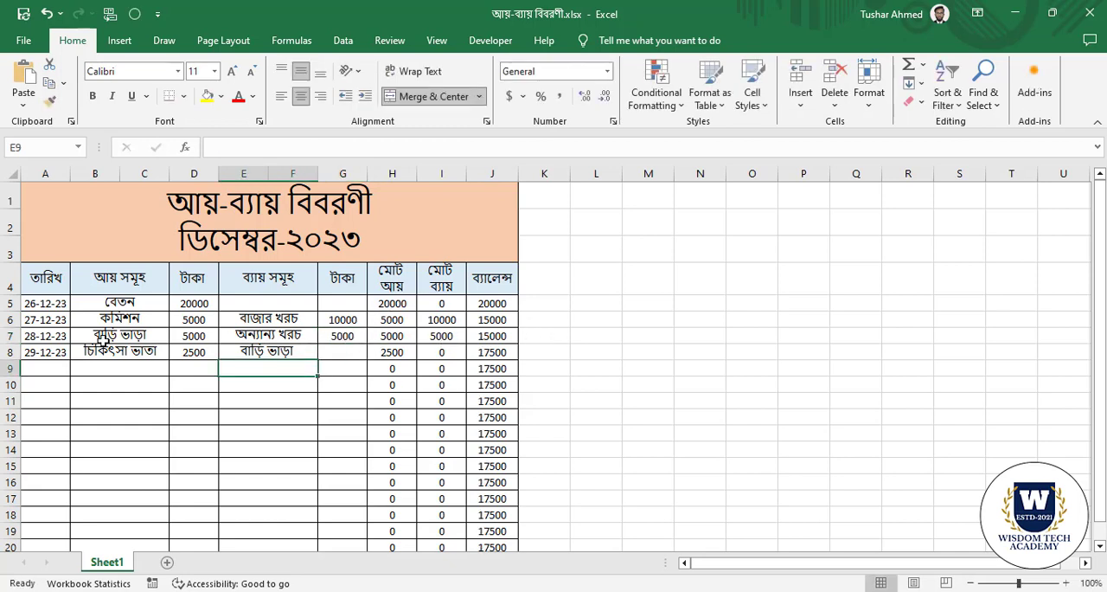
# Check how row 5 calculates its total income in H5 and its balance in J5.
pyautogui.click(396, 322)
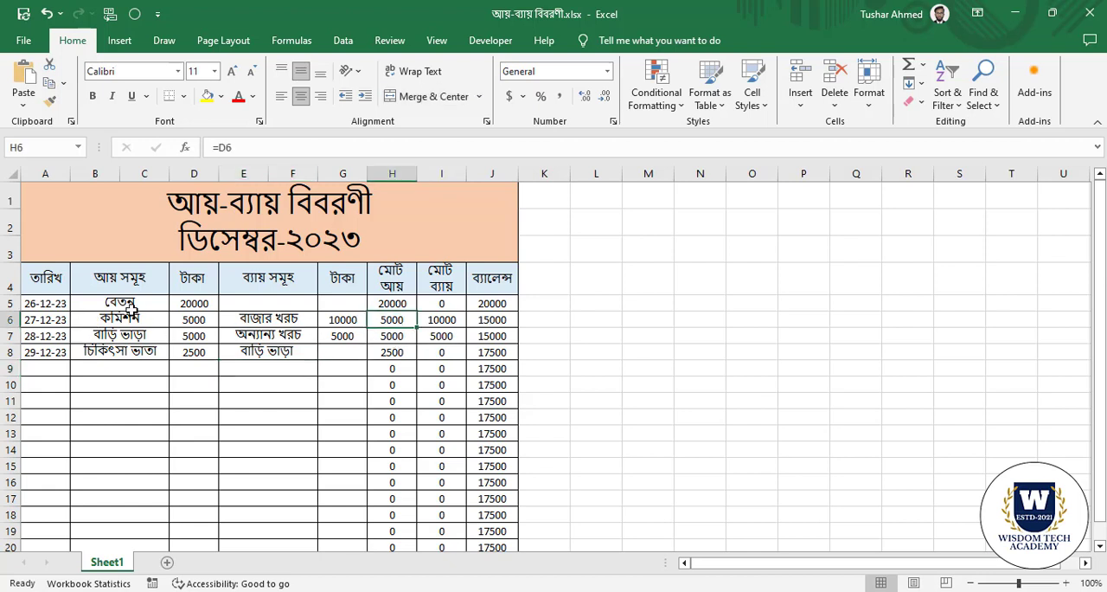
pyautogui.click(12, 303)
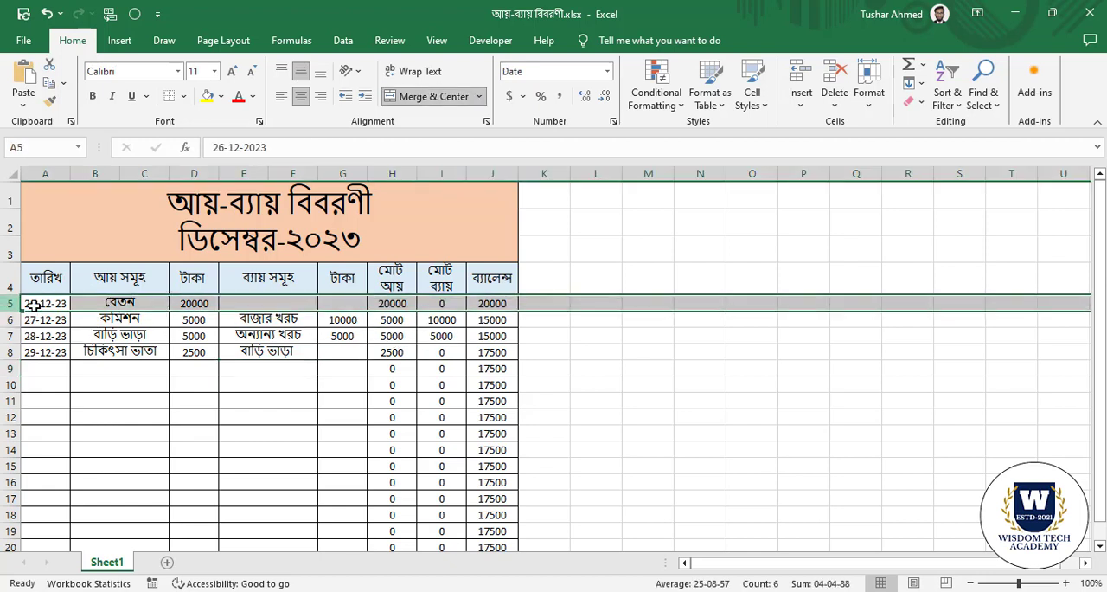
pyautogui.click(382, 301)
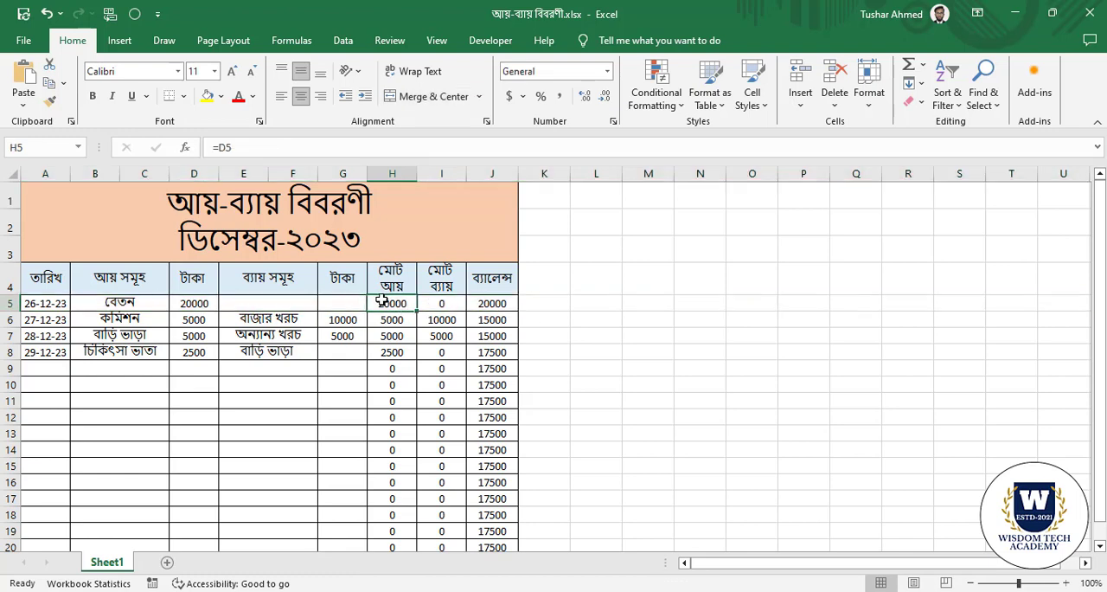
pyautogui.hotkey('ctrl', 'c')
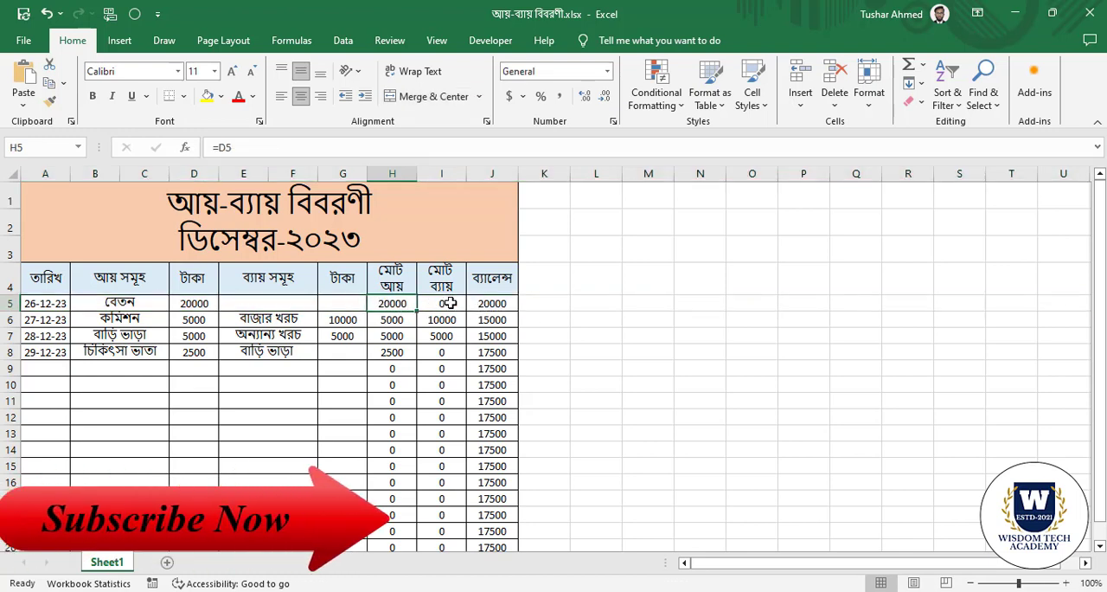
pyautogui.click(506, 301)
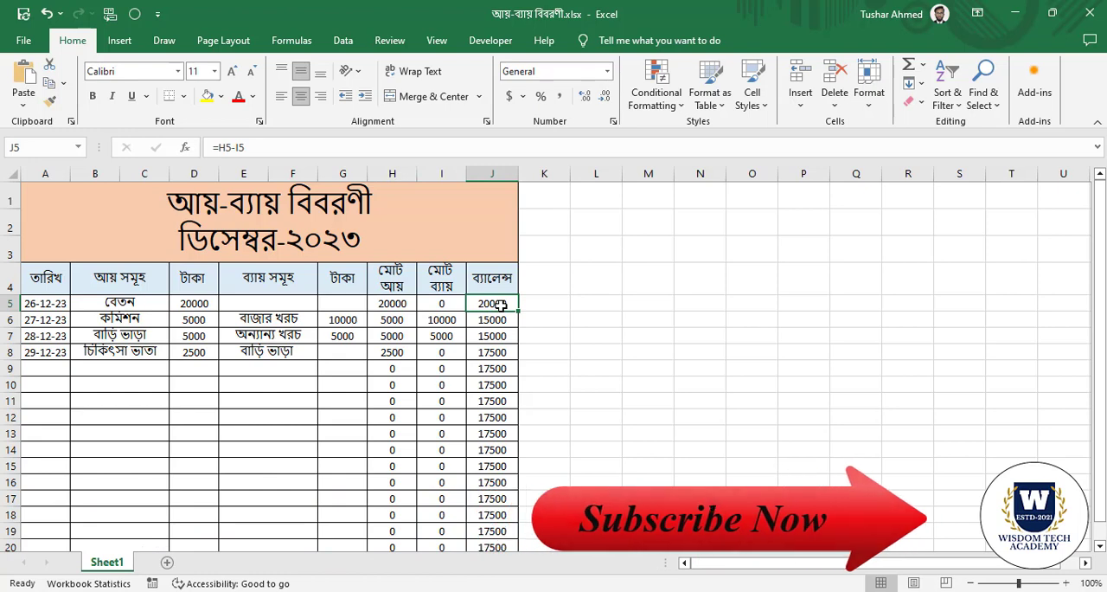
# Trace the row 6 balance formula in J6 back to the previous row's total, the income in D6 and the expense in G6.
pyautogui.click(10, 320)
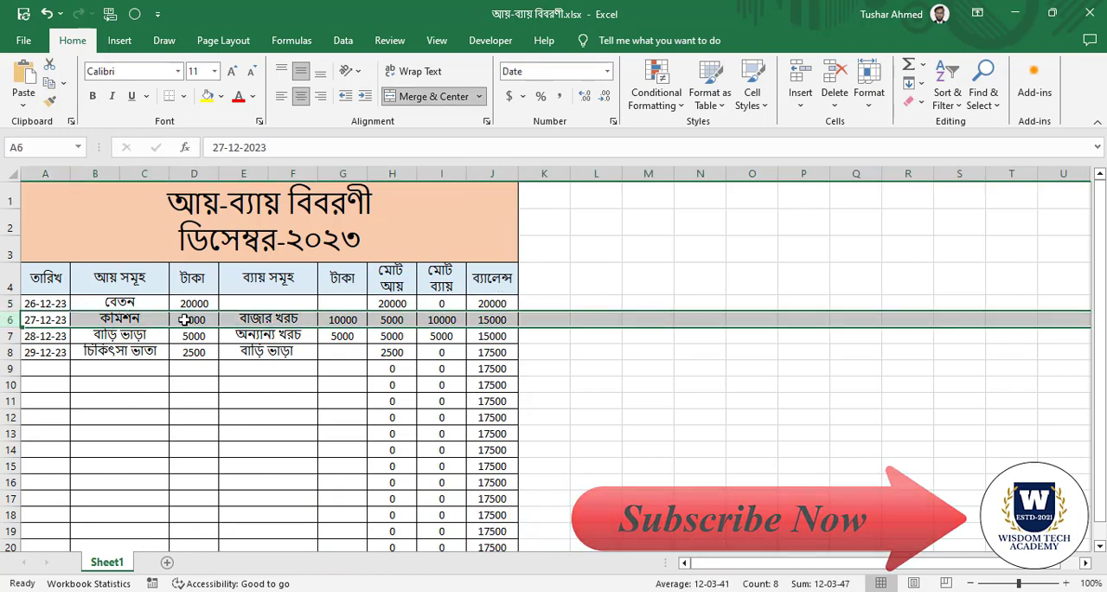
pyautogui.click(198, 318)
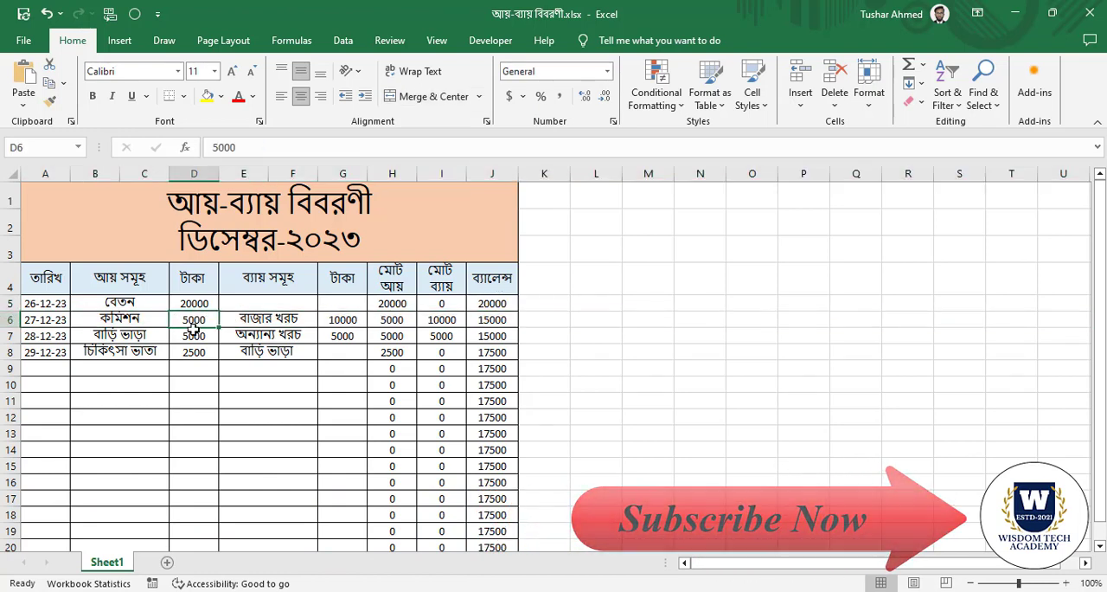
pyautogui.click(349, 319)
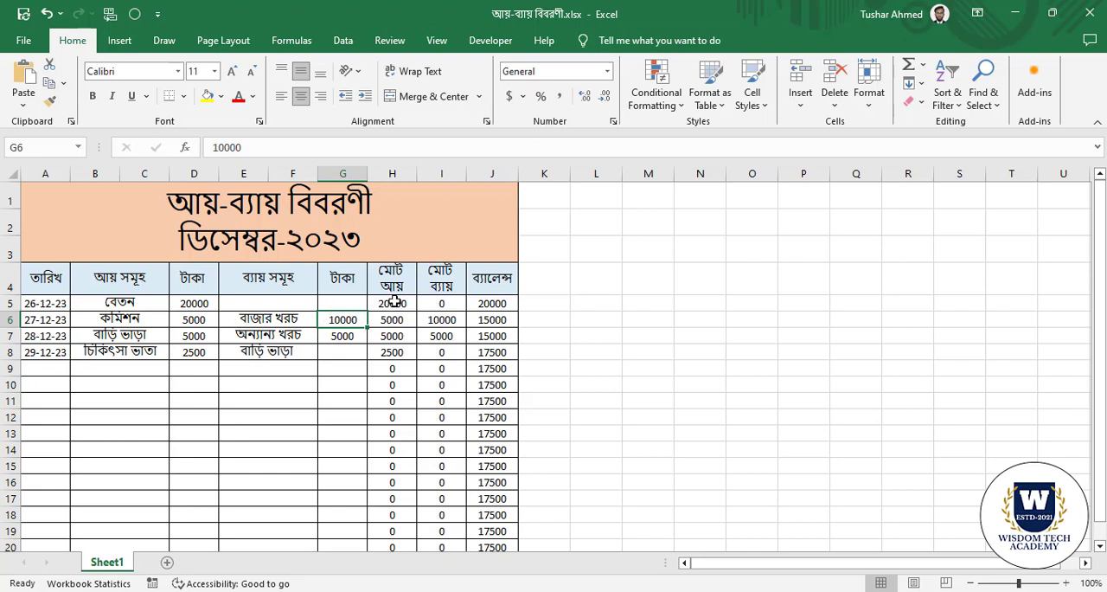
pyautogui.click(394, 303)
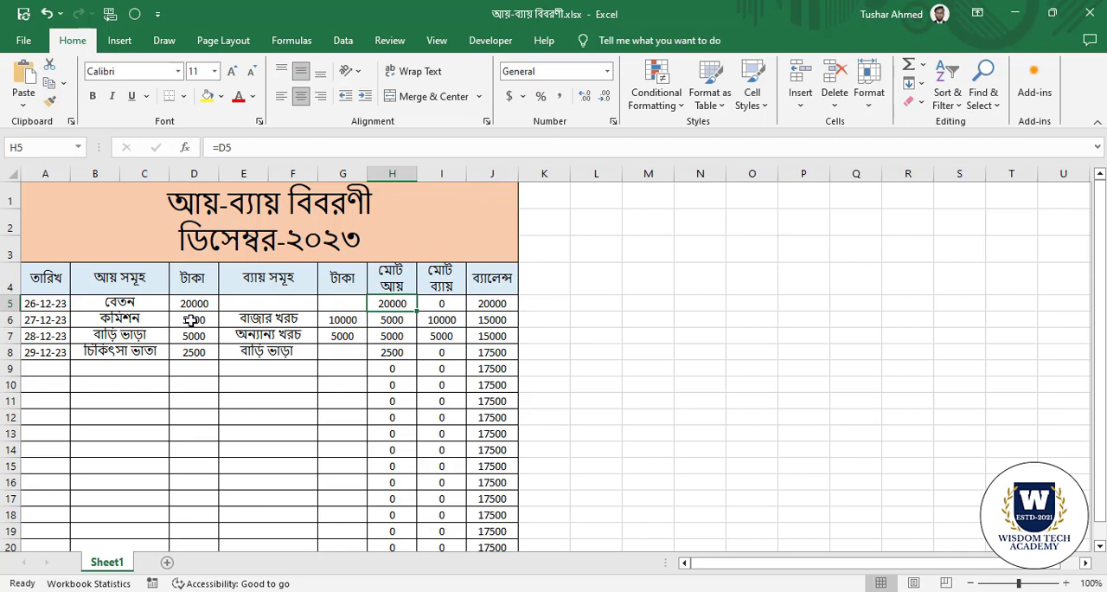
pyautogui.click(192, 319)
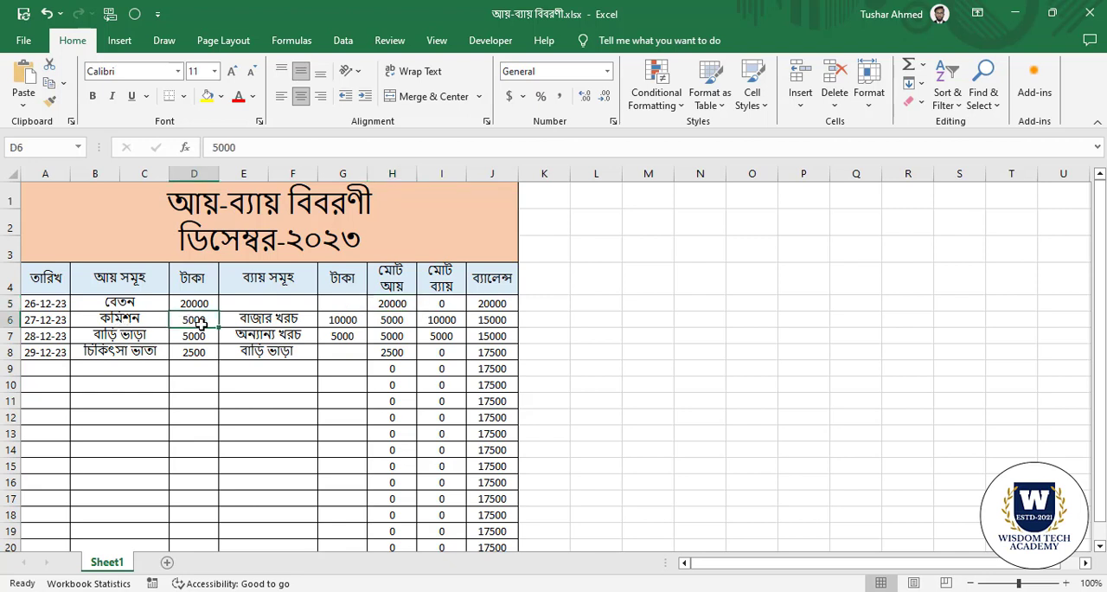
pyautogui.click(347, 321)
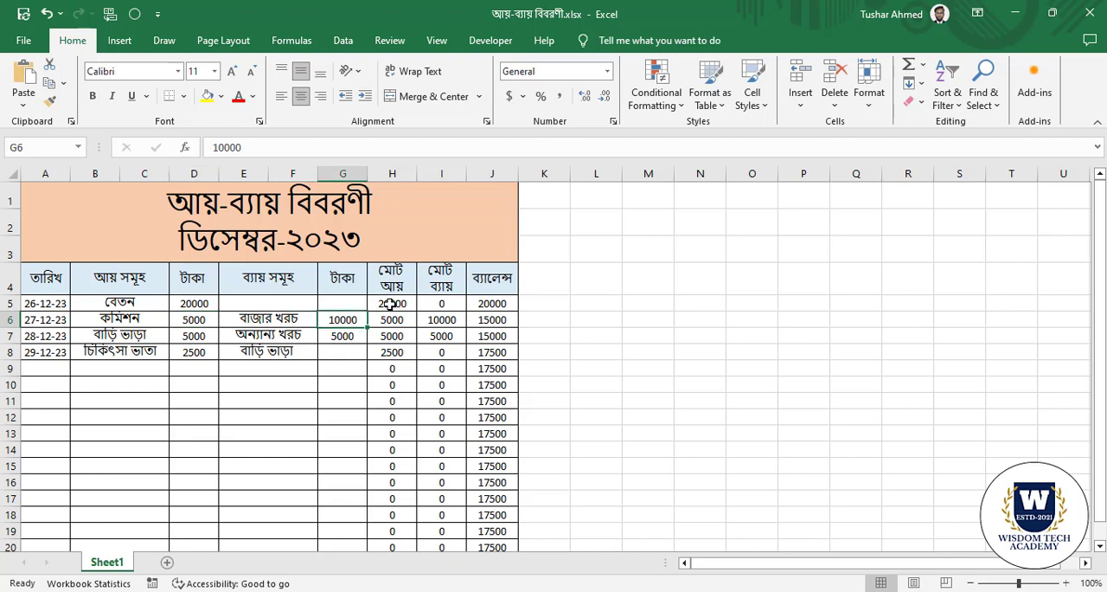
pyautogui.click(391, 304)
pyautogui.click(197, 326)
pyautogui.click(342, 327)
pyautogui.click(450, 322)
pyautogui.click(493, 321)
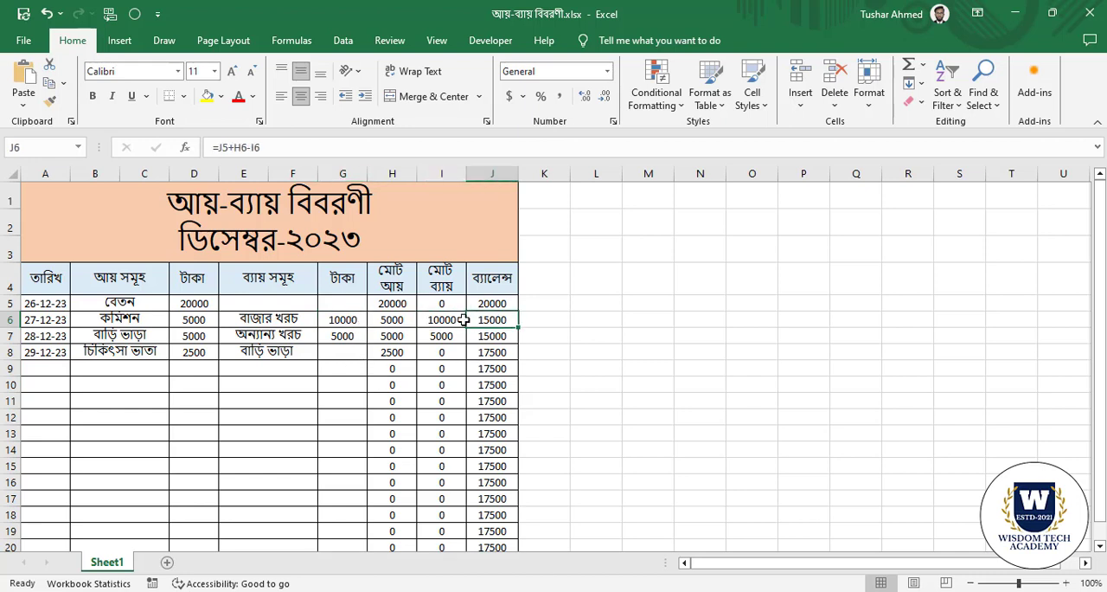
# Check the total income and total expense formulas in H6 and I6, and the expense formula in I9.
pyautogui.click(19, 324)
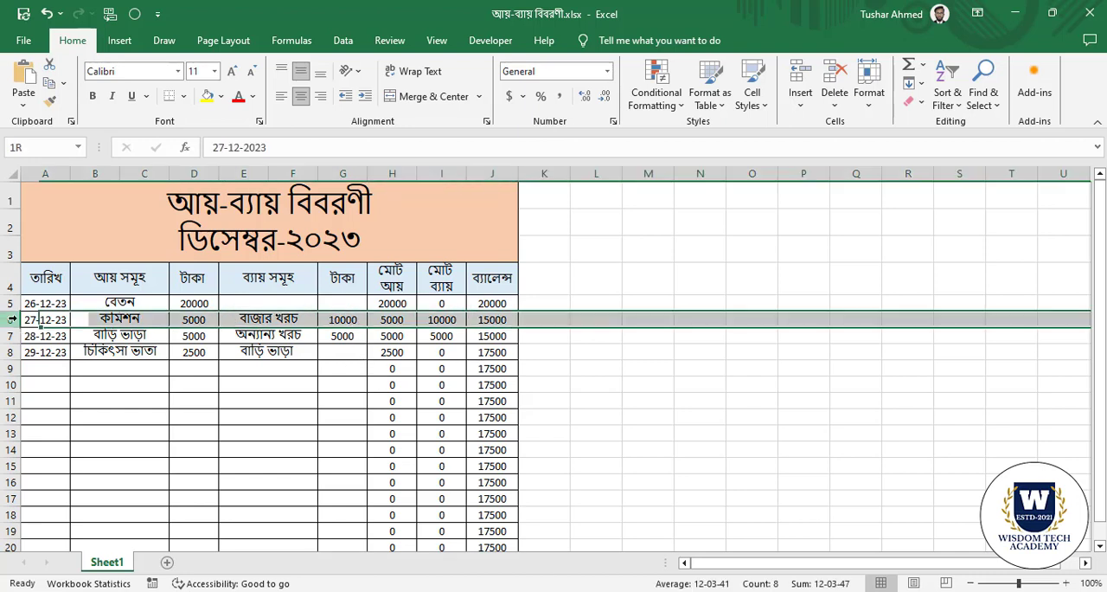
pyautogui.click(394, 321)
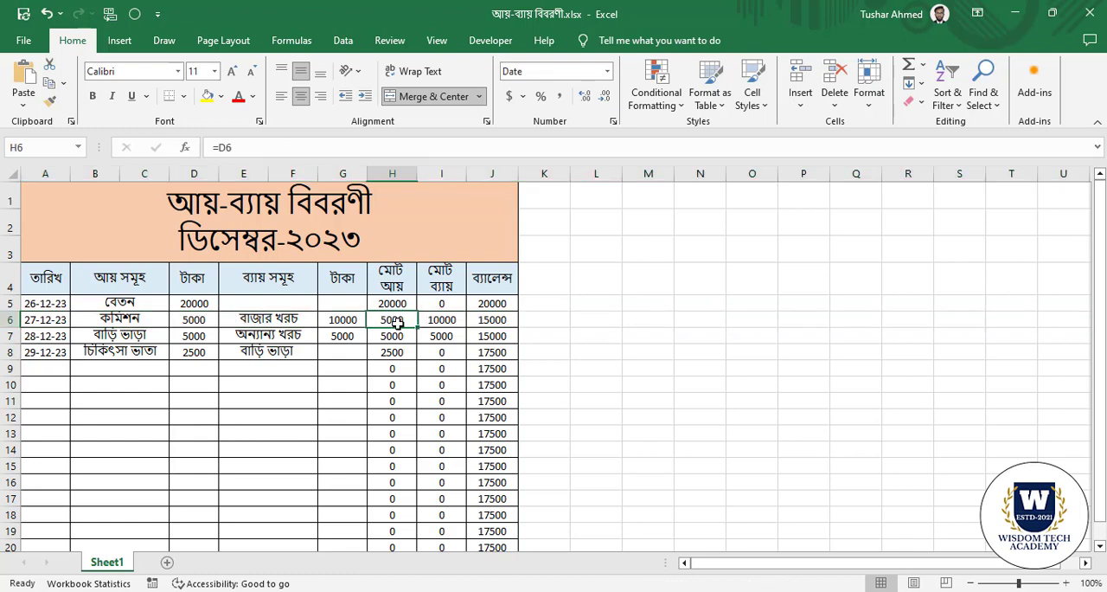
pyautogui.click(443, 322)
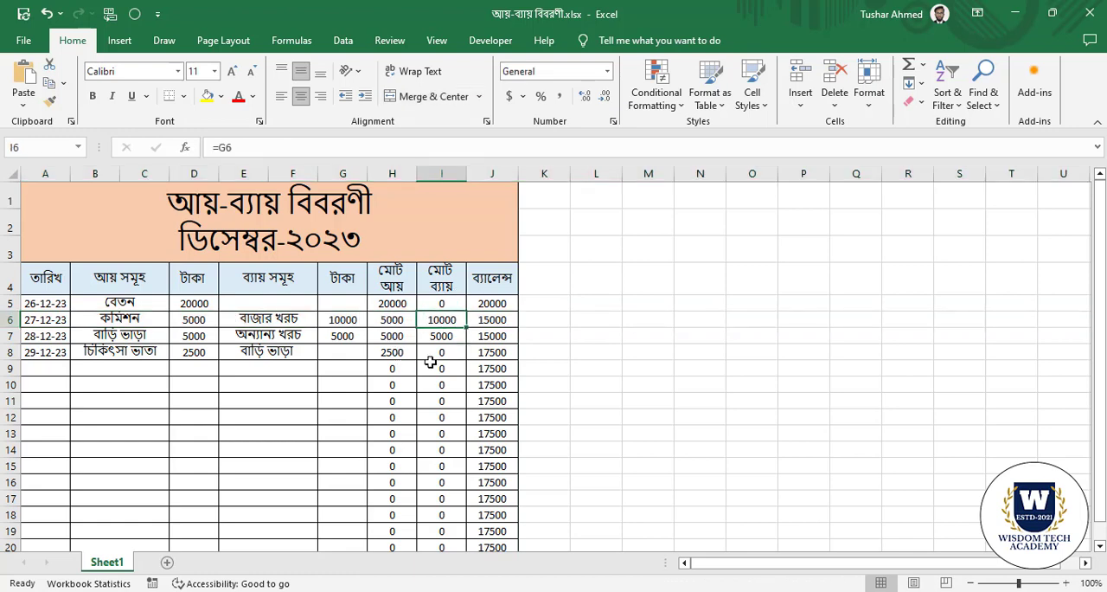
pyautogui.click(433, 364)
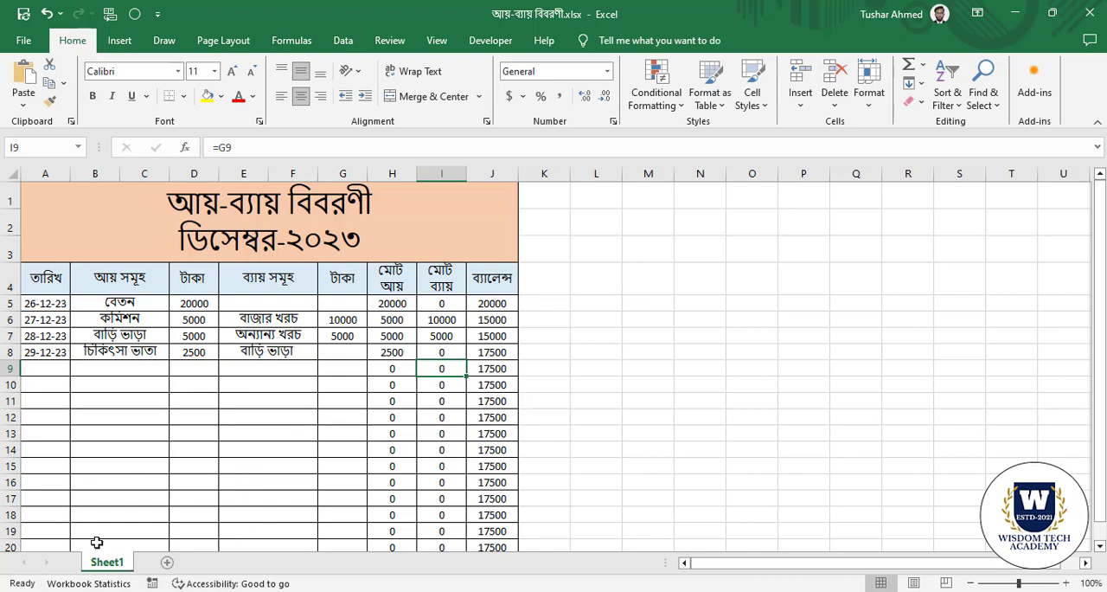
# Add a new blank worksheet, compare it with Sheet1 and return to the new sheet.
pyautogui.click(169, 564)
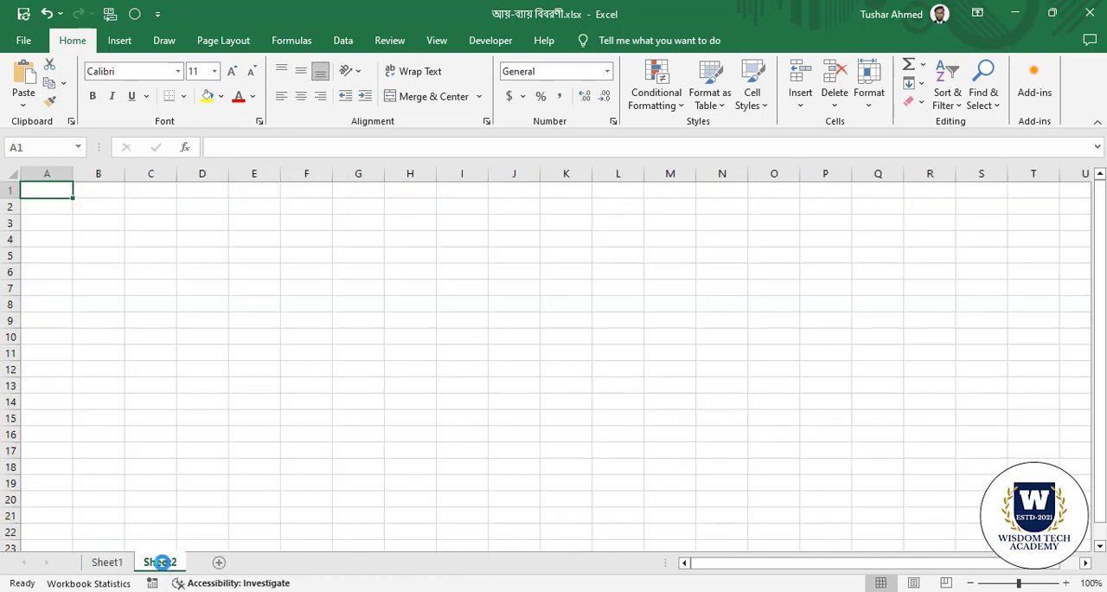
pyautogui.click(104, 563)
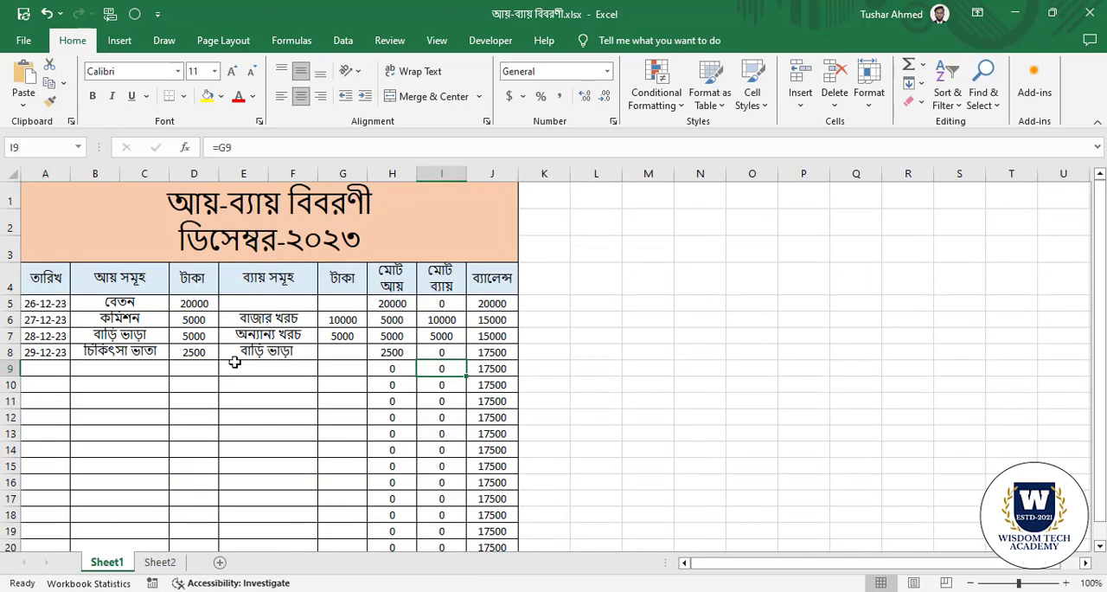
pyautogui.click(162, 564)
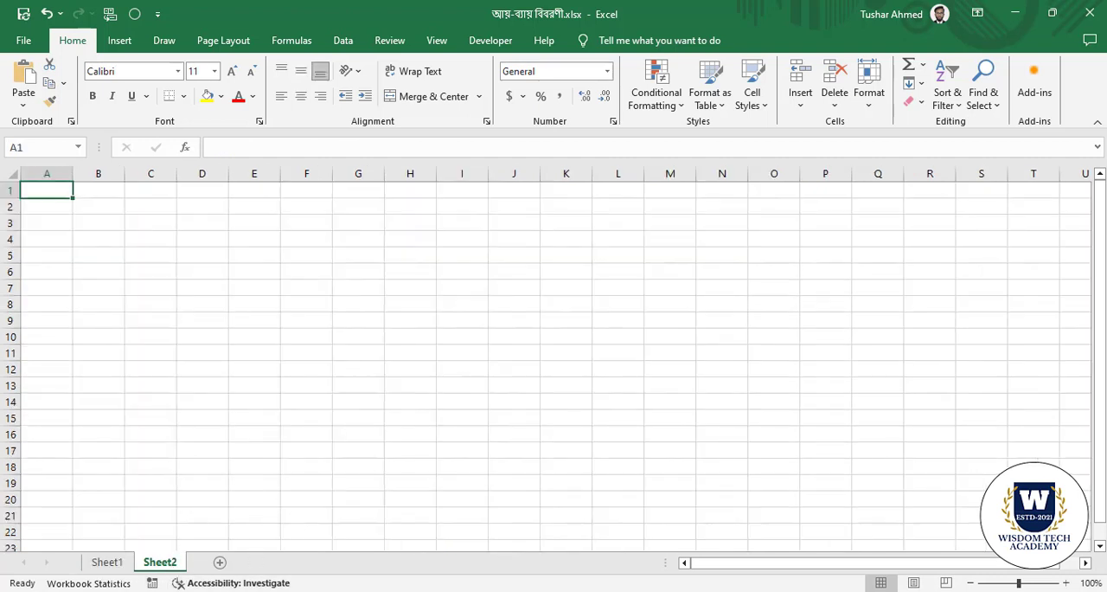
# Make the print page boundaries show on Sheet2 by opening and closing the print preview.
pyautogui.click(152, 339)
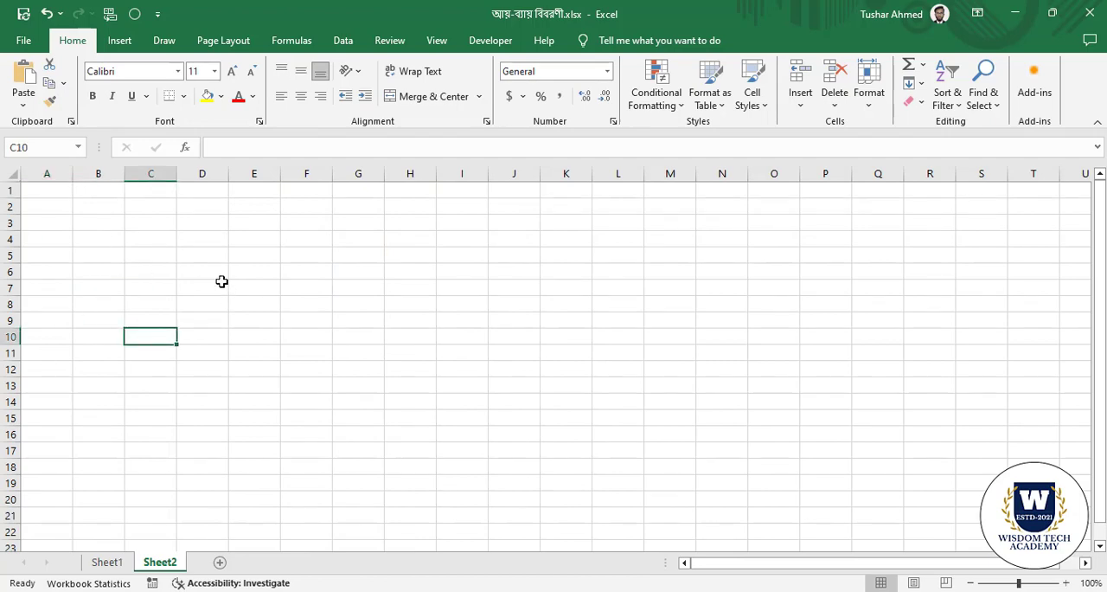
pyautogui.hotkey('ctrl', 'p')
pyautogui.click(22, 49)
pyautogui.click(405, 362)
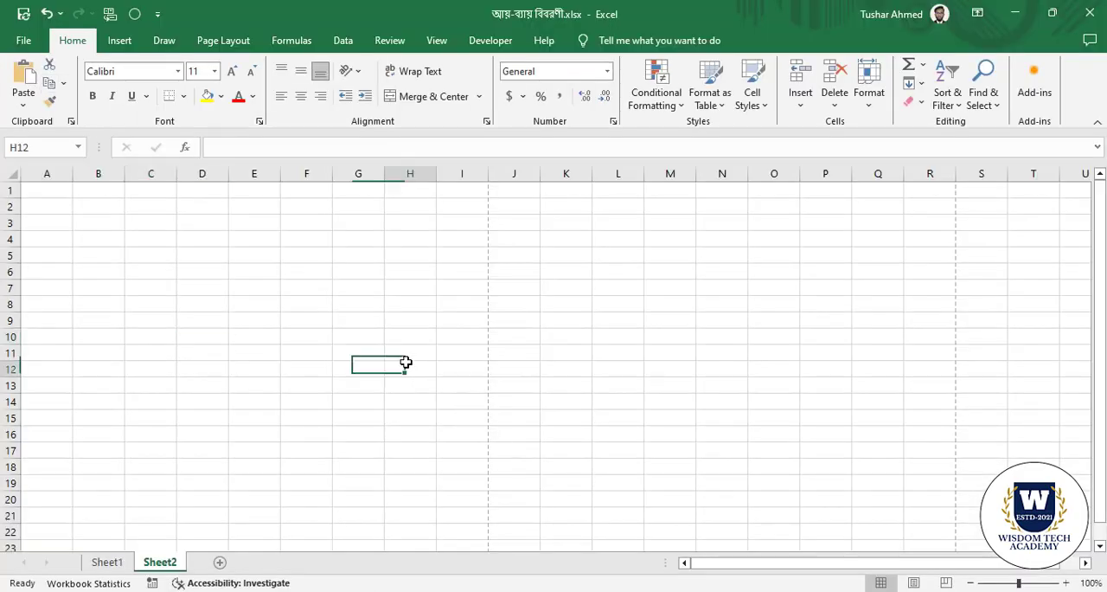
# Examine the page boundaries across the blank Sheet2 and the area around A1:B6.
pyautogui.scroll(-5, 407, 407)
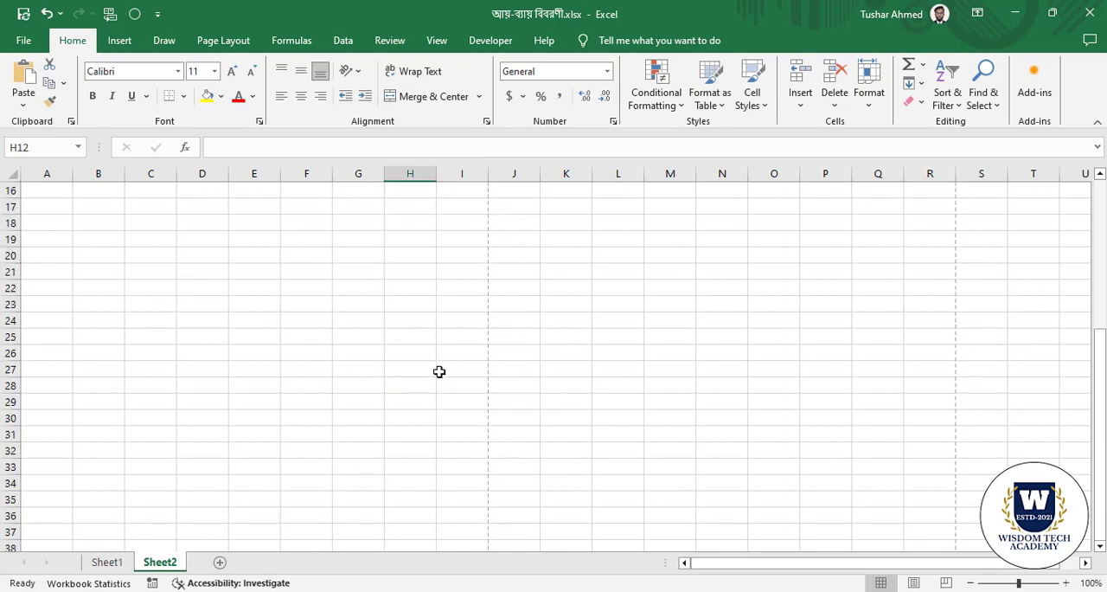
pyautogui.scroll(-8, 445, 381)
pyautogui.scroll(9, 447, 381)
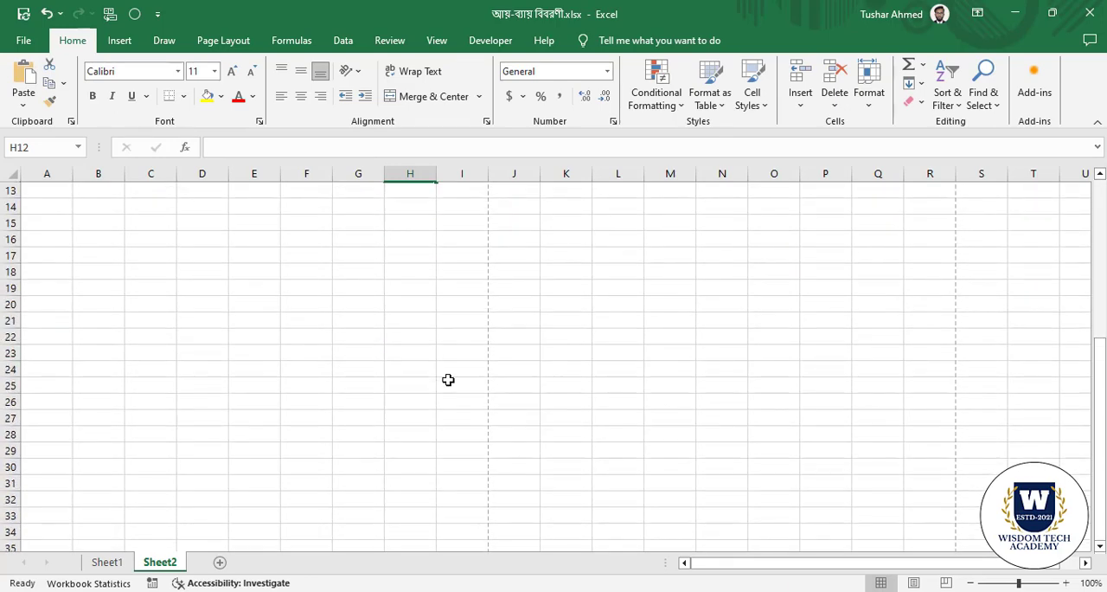
pyautogui.scroll(4, 448, 380)
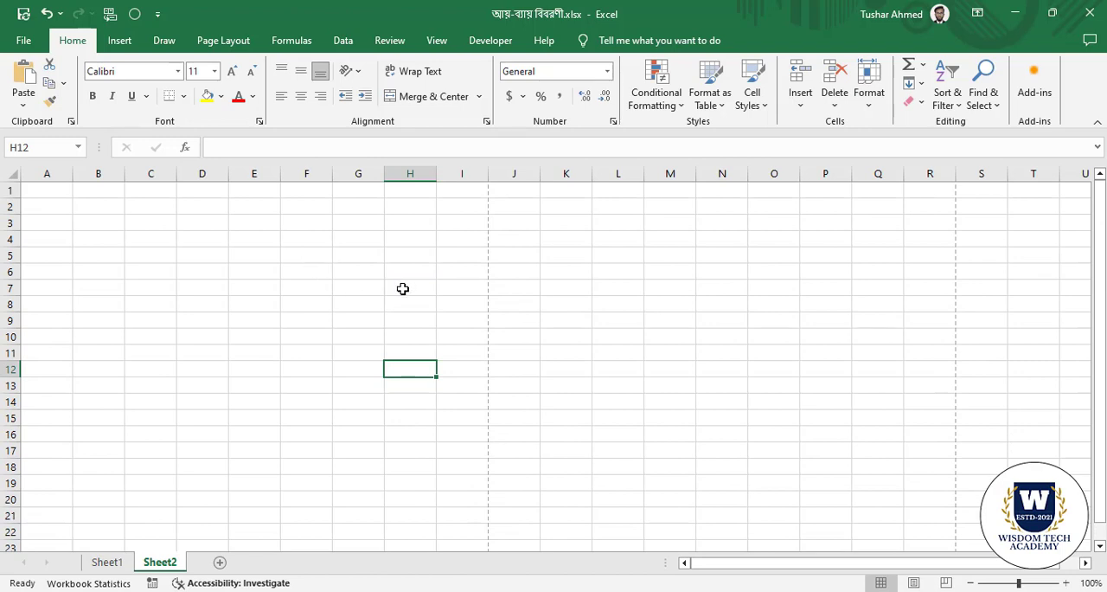
pyautogui.scroll(-1, 374, 244)
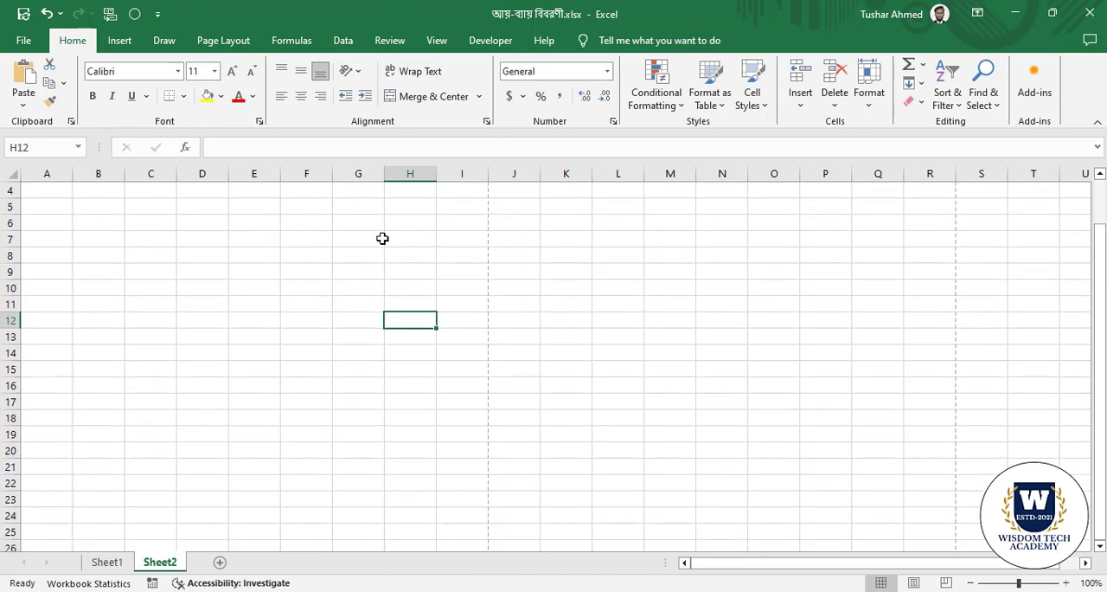
pyautogui.scroll(1, 382, 238)
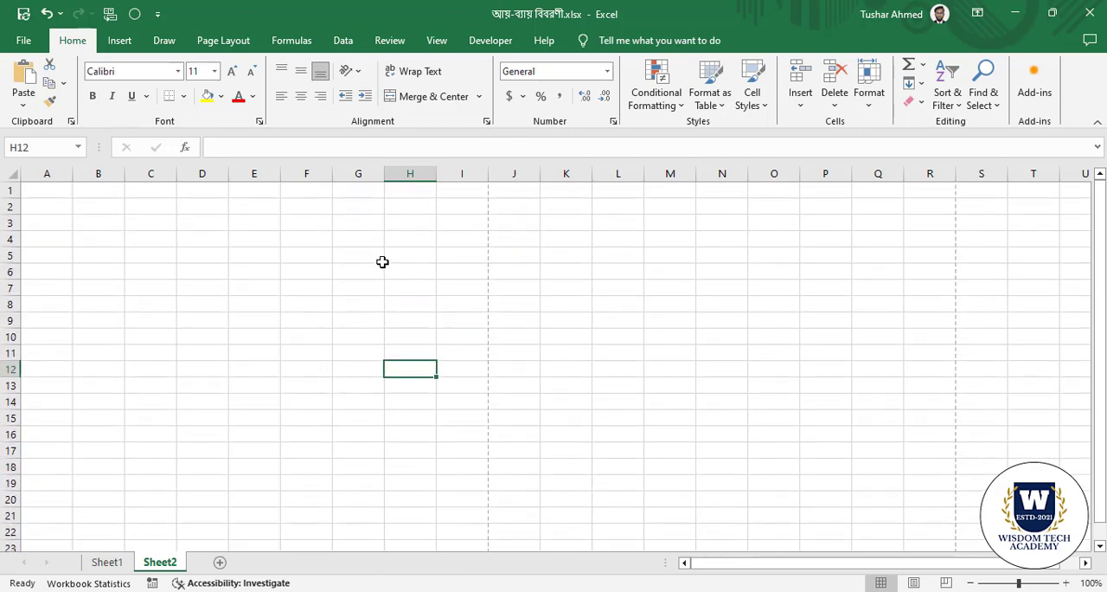
pyautogui.moveTo(42, 192); pyautogui.dragTo(94, 265)
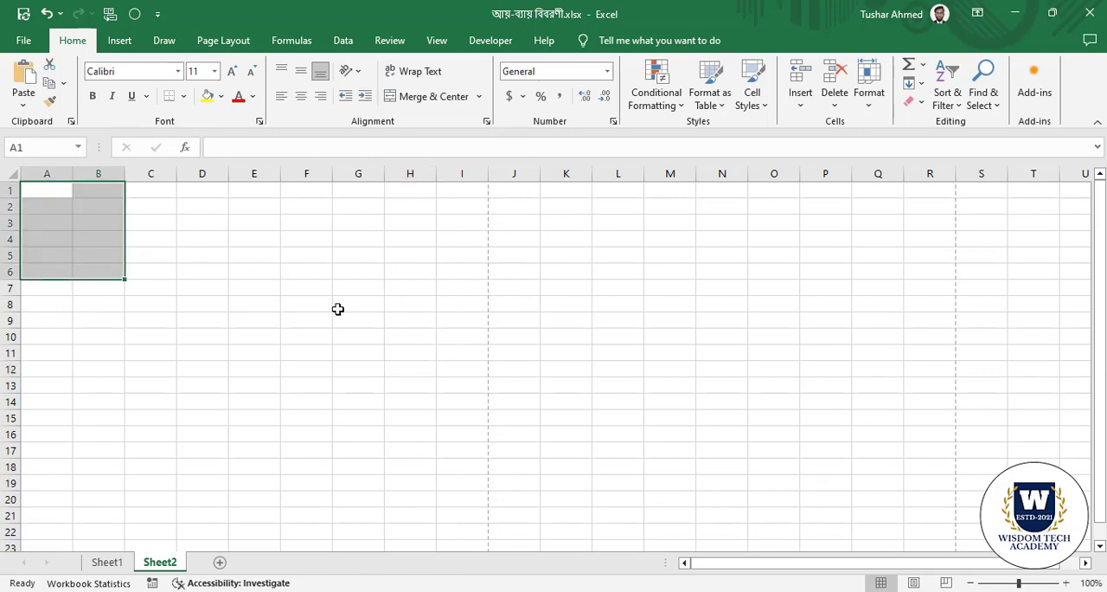
pyautogui.click(241, 314)
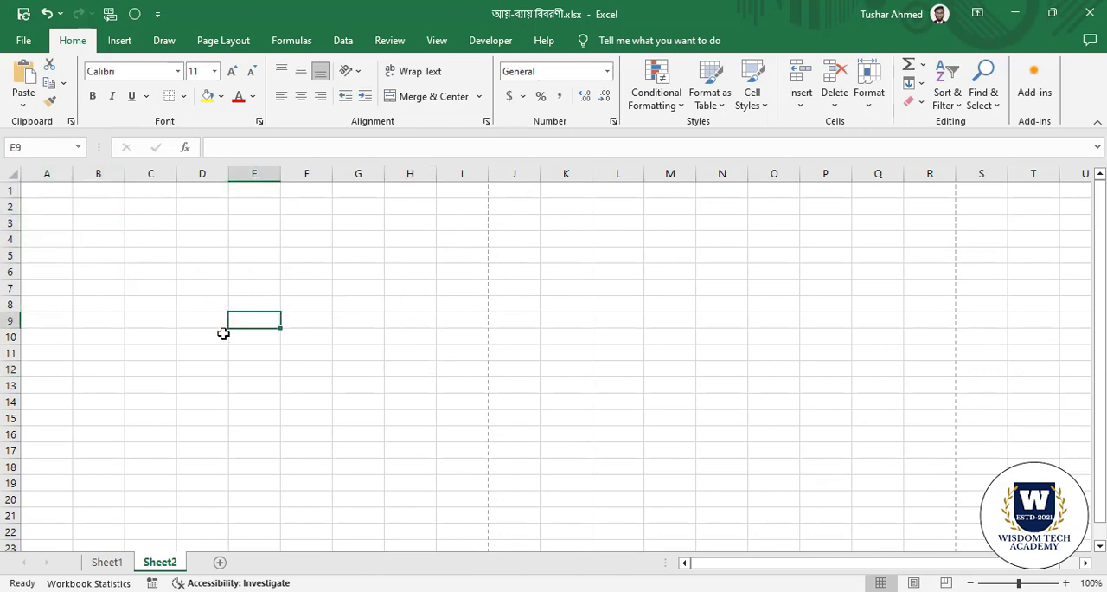
# Merge and center the range A1:I3 on Sheet2 as the title area.
pyautogui.click(224, 333)
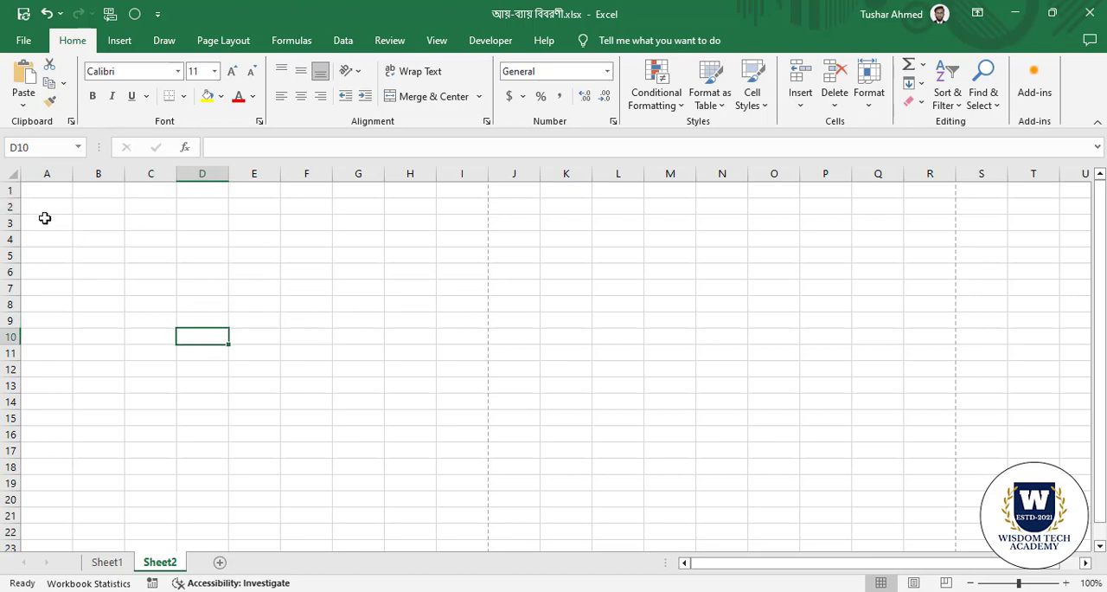
pyautogui.click(45, 220)
pyautogui.click(39, 206)
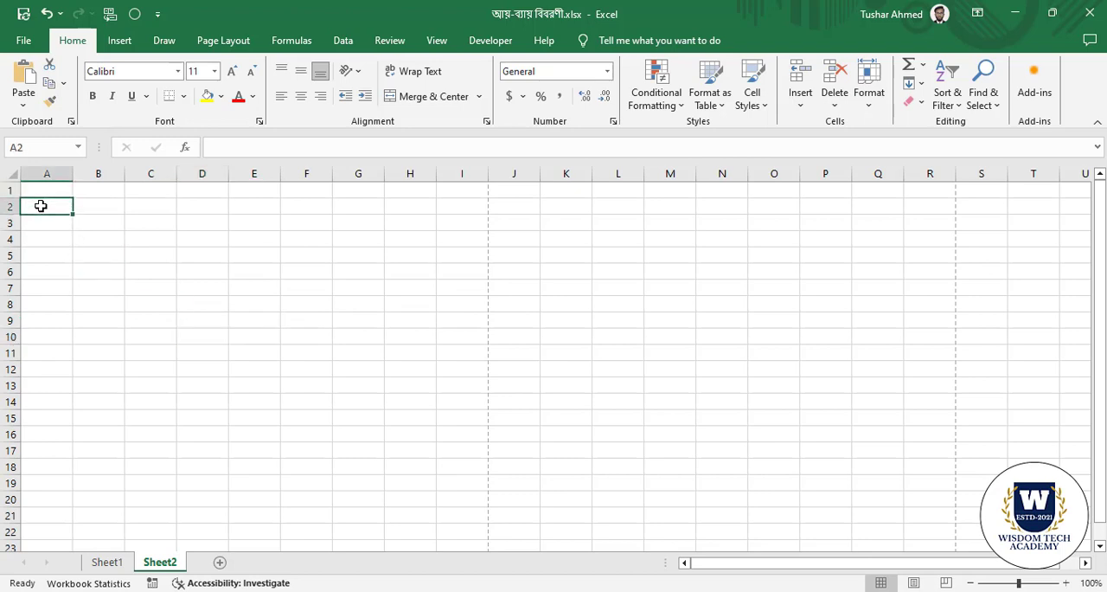
pyautogui.click(38, 190)
pyautogui.moveTo(38, 190); pyautogui.dragTo(477, 228)
pyautogui.click(429, 96)
pyautogui.click(255, 367)
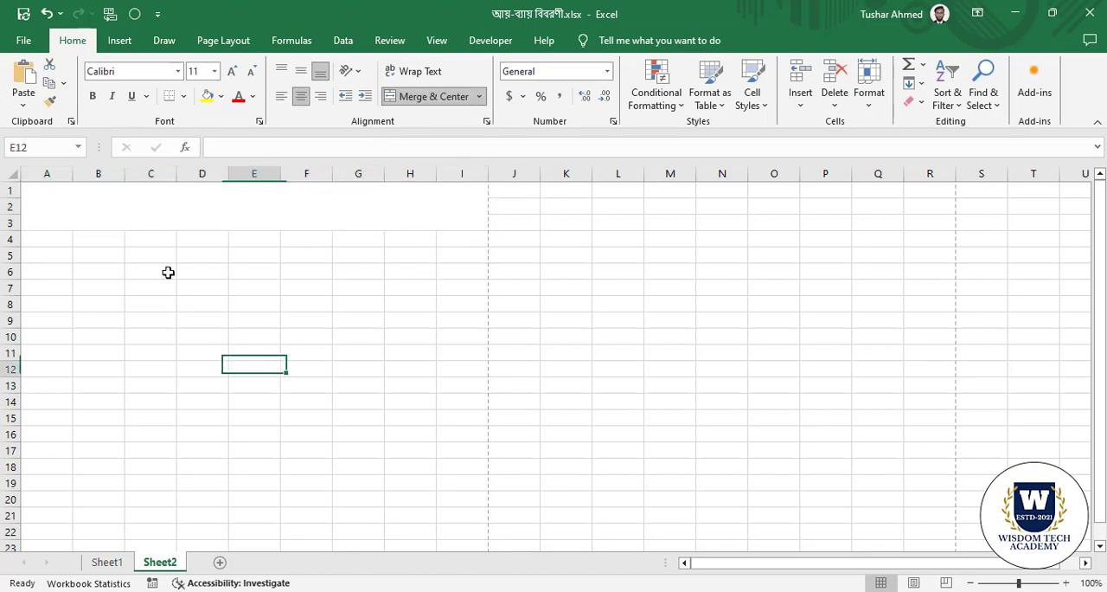
# Enter the title "আয়-ব্যায় বিবরণী" in the merged cell A1:I3.
pyautogui.click(178, 205)
pyautogui.click(227, 343)
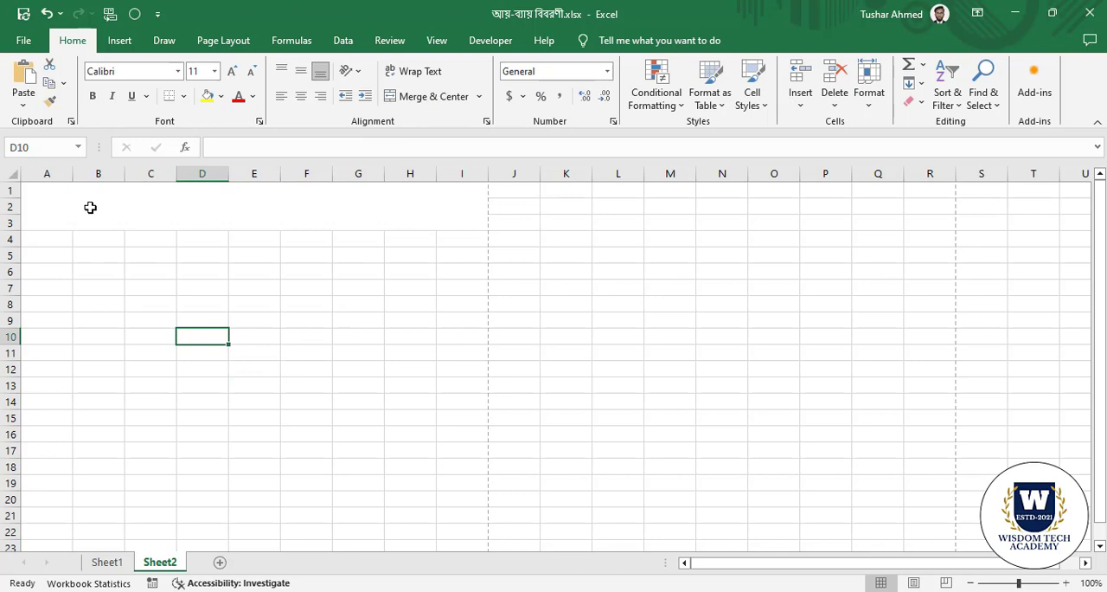
pyautogui.click(135, 192)
pyautogui.write('g')
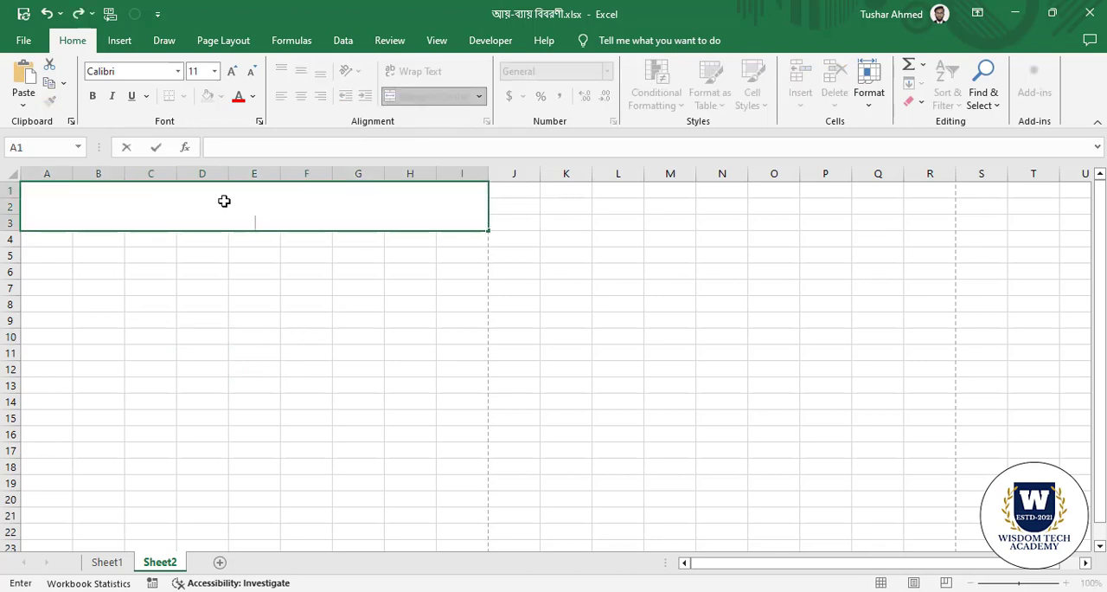
pyautogui.write('আয়')
pyautogui.write('-')
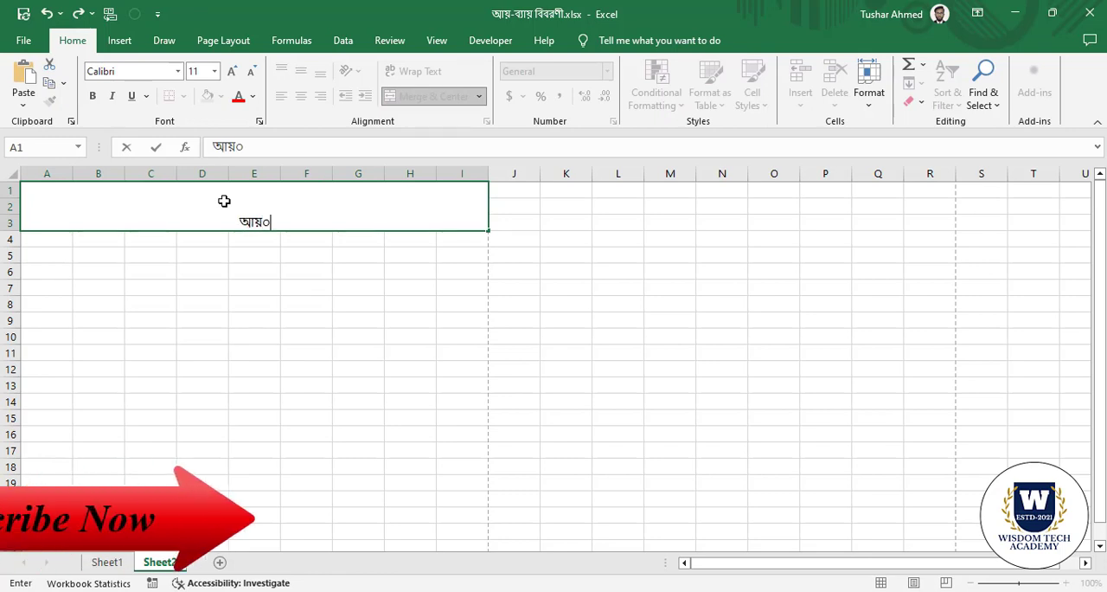
pyautogui.write('ব্যা')
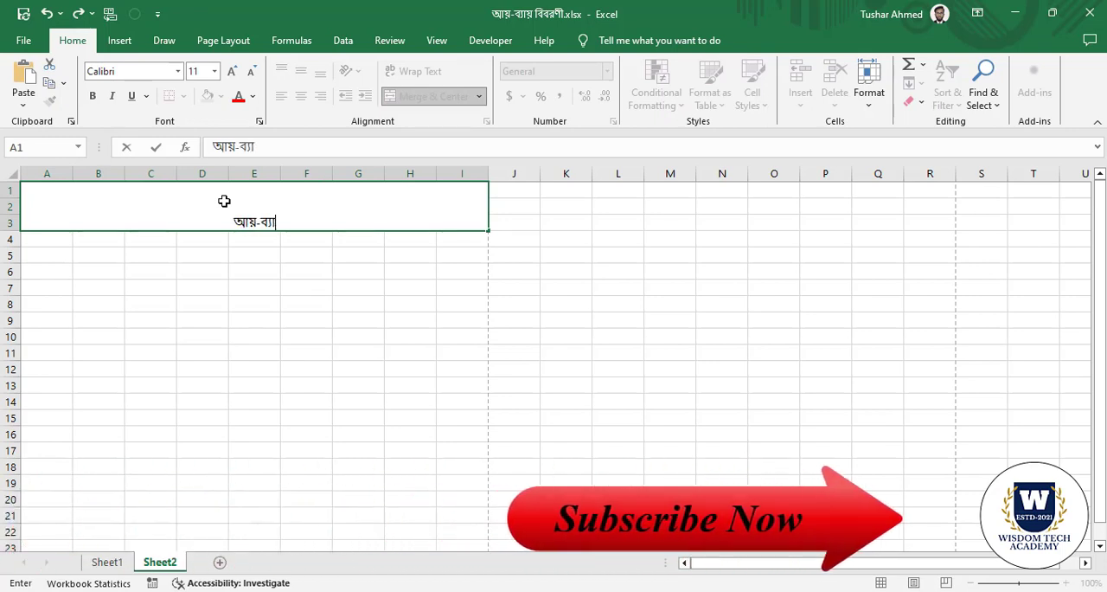
pyautogui.write('য় বিবরণী')
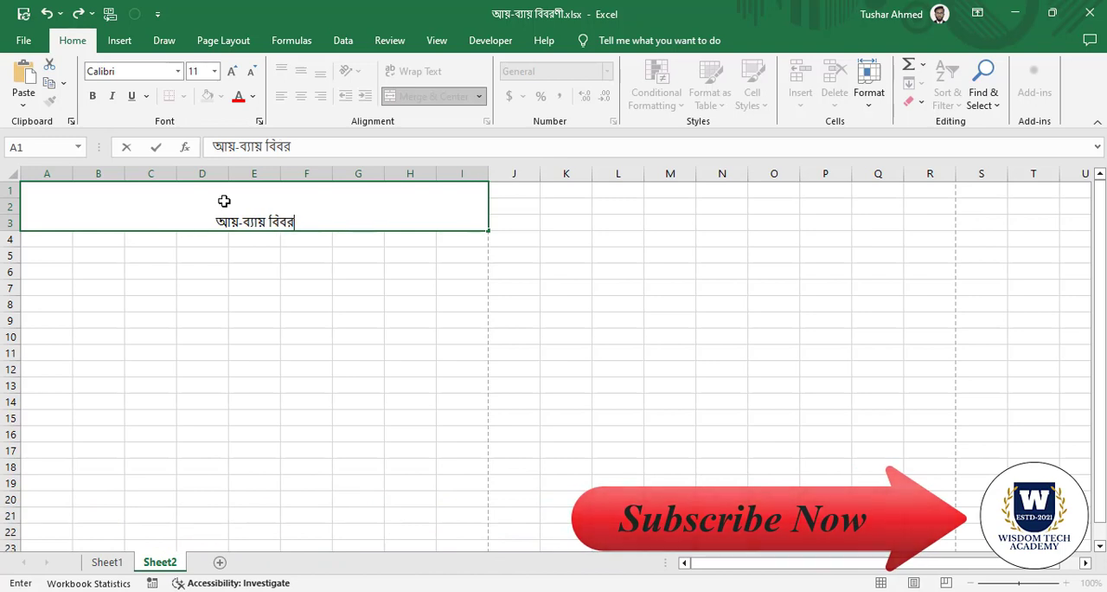
pyautogui.click(224, 299)
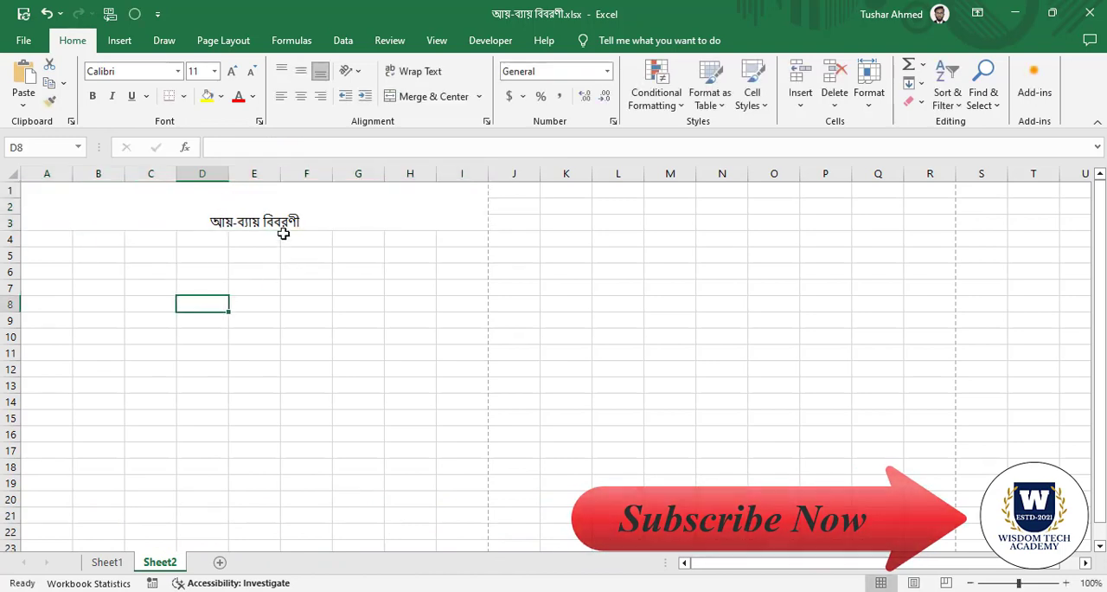
# Align the title in A1 vertically to the middle and enlarge its font to size 20.
pyautogui.click(285, 227)
pyautogui.click(303, 73)
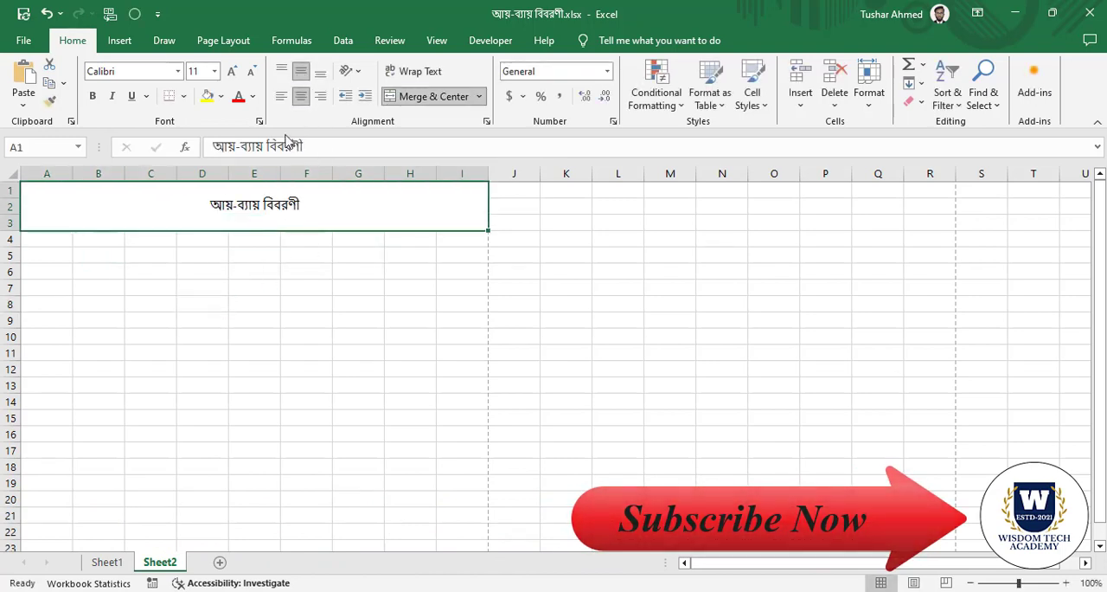
pyautogui.click(232, 72)
pyautogui.click(232, 71)
pyautogui.click(232, 72)
pyautogui.click(232, 72)
pyautogui.click(232, 71)
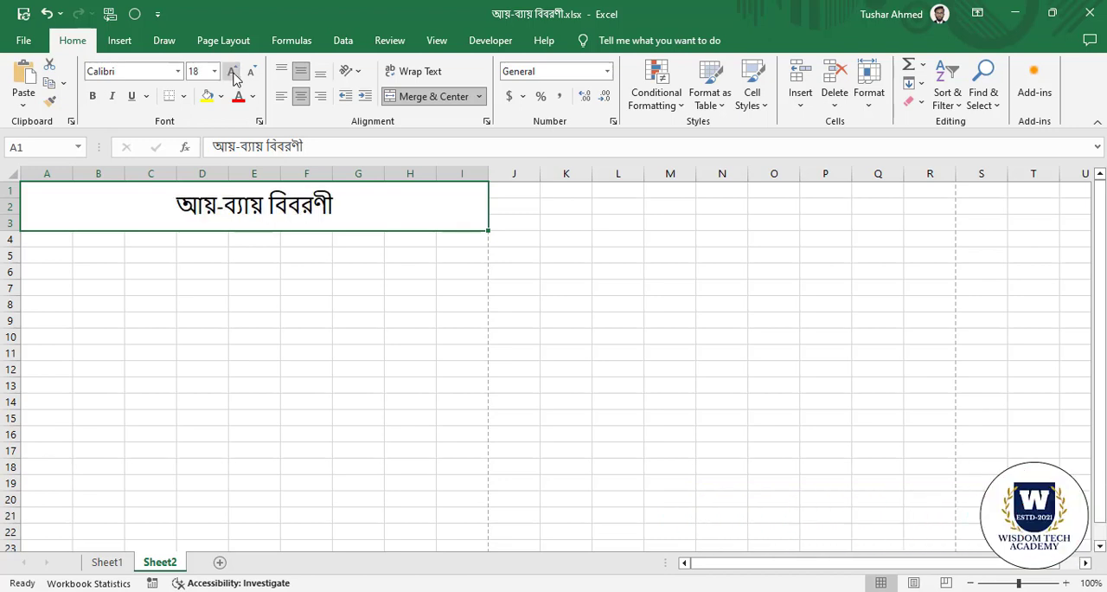
# Add a second line "ডিসেম্বর-২০২৩" below the title text within the merged title cell.
pyautogui.doubleClick(334, 205)
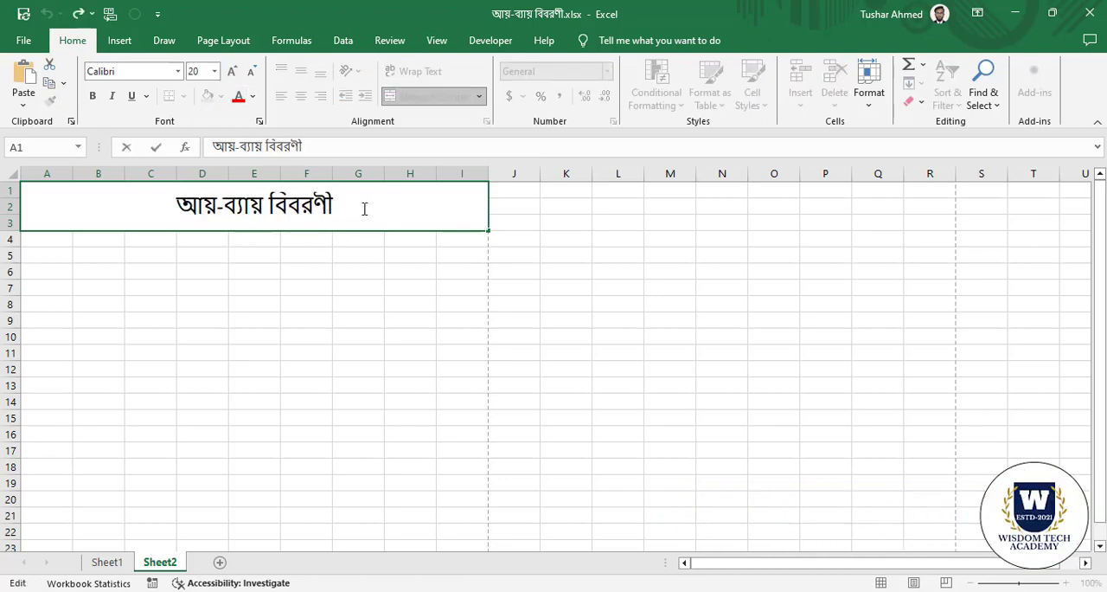
pyautogui.hotkey('alt', 'Return')
pyautogui.write('ডি')
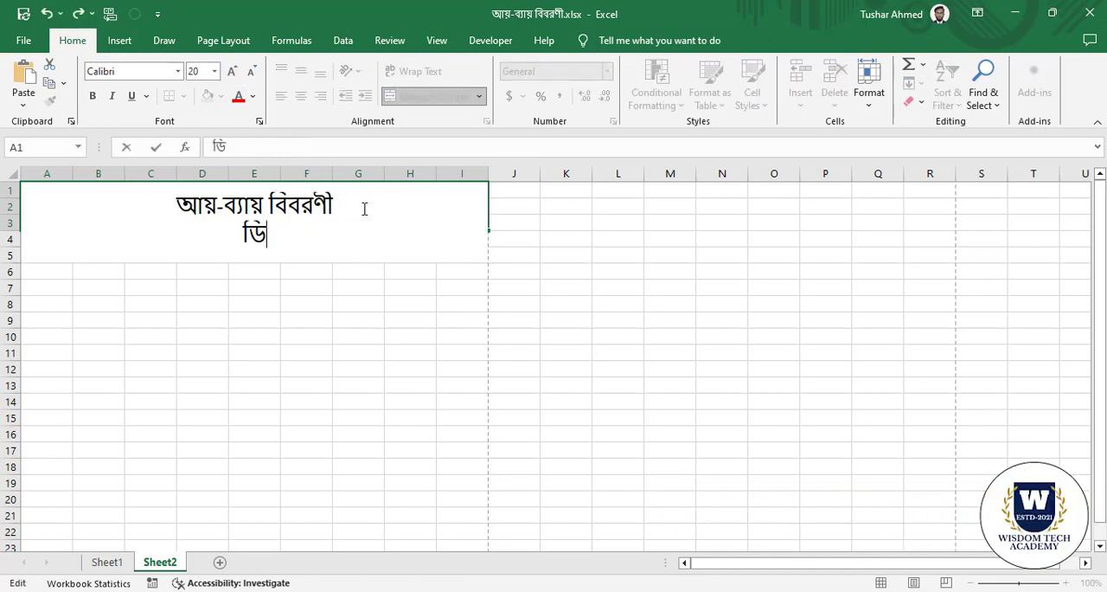
pyautogui.write('সেম্বর-২০২৩')
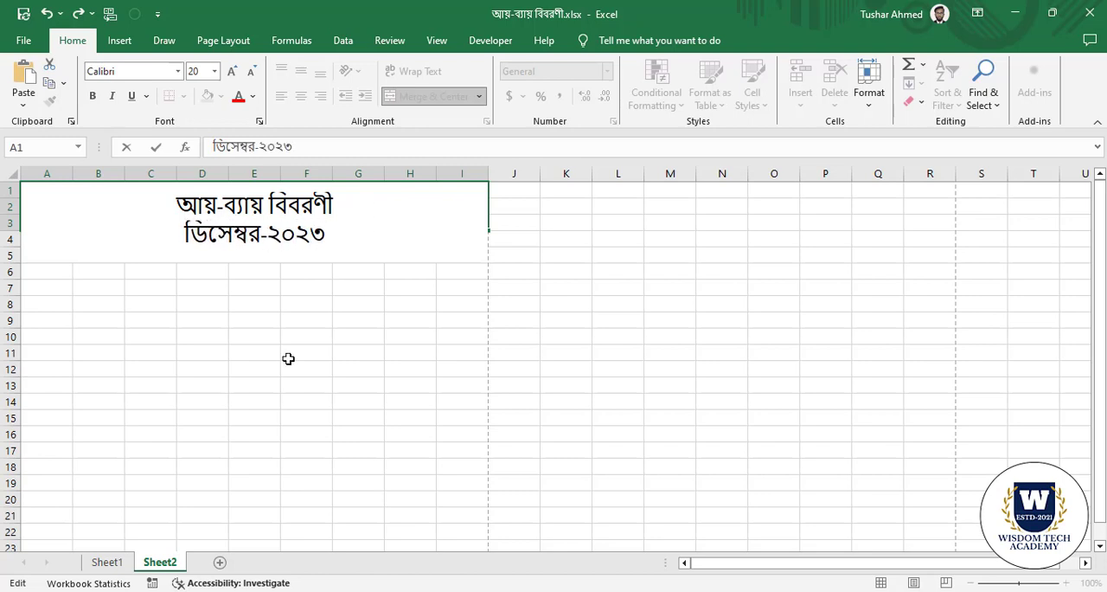
pyautogui.click(237, 446)
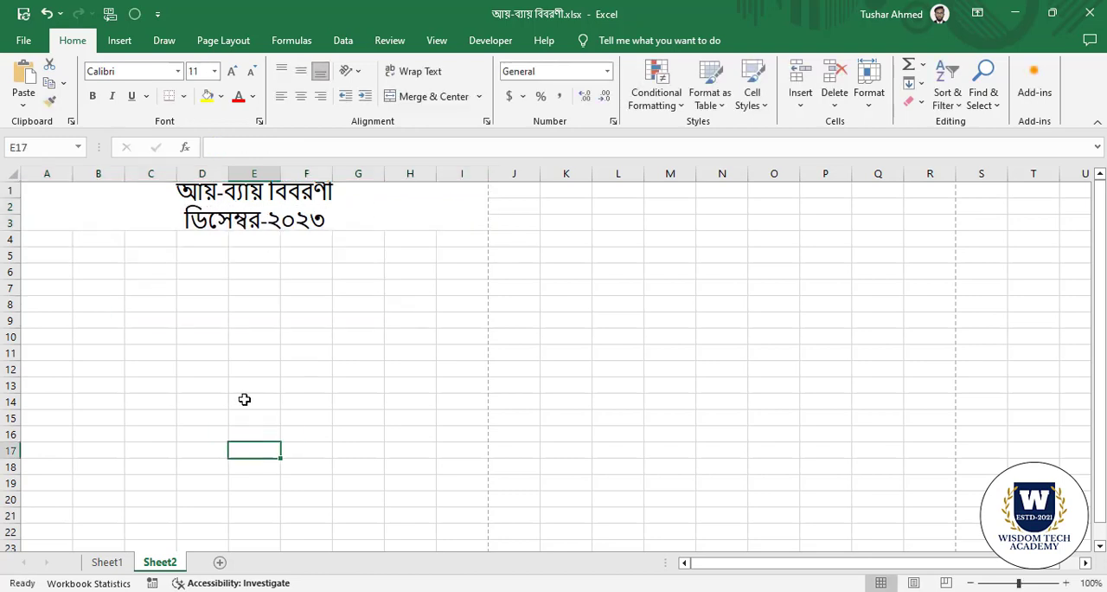
# Apply all borders to the range A4:I22 beneath the title.
pyautogui.click(100, 337)
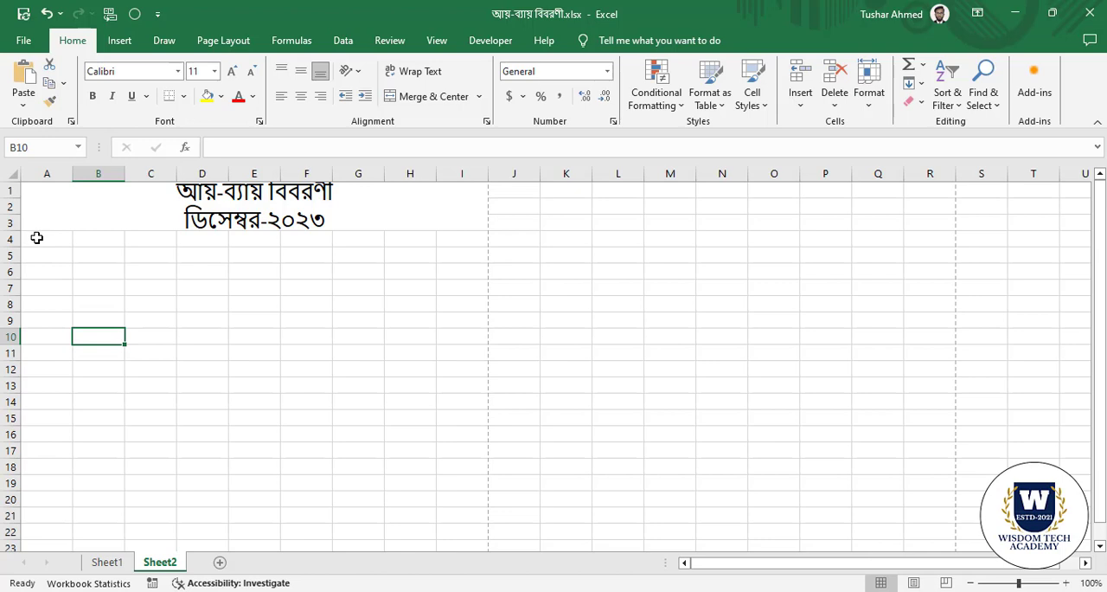
pyautogui.click(191, 388)
pyautogui.moveTo(47, 240); pyautogui.dragTo(459, 498)
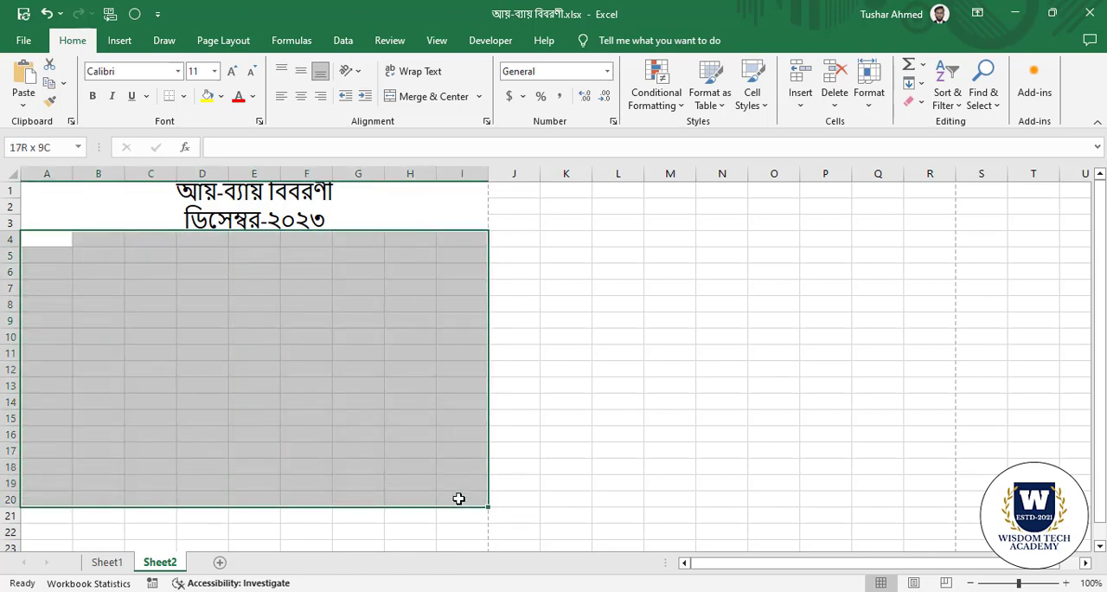
pyautogui.click(223, 528)
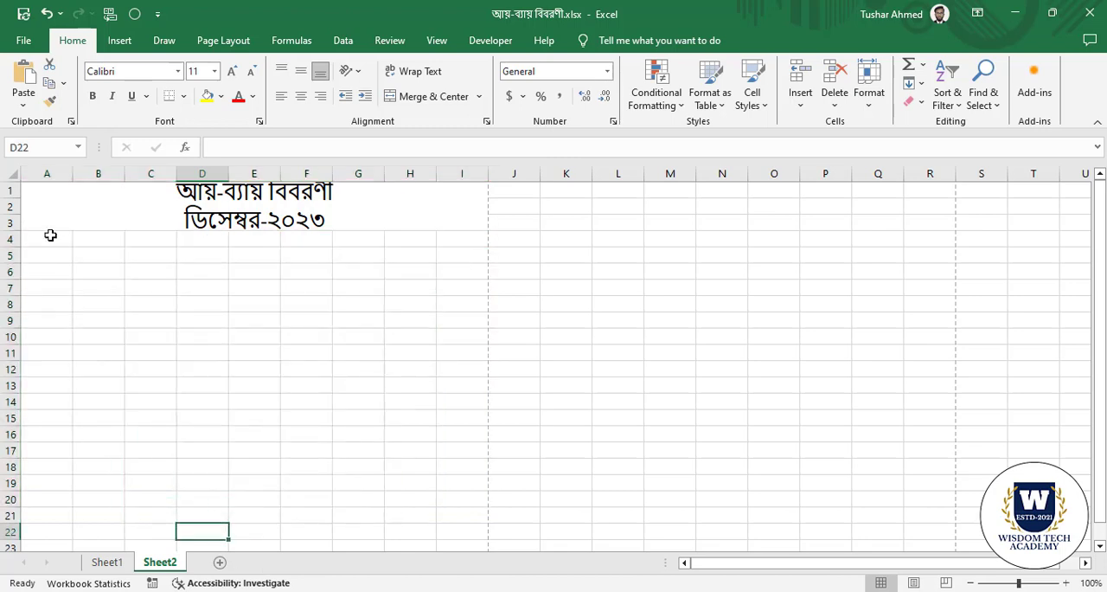
pyautogui.click(48, 241)
pyautogui.moveTo(100, 391); pyautogui.dragTo(441, 530)
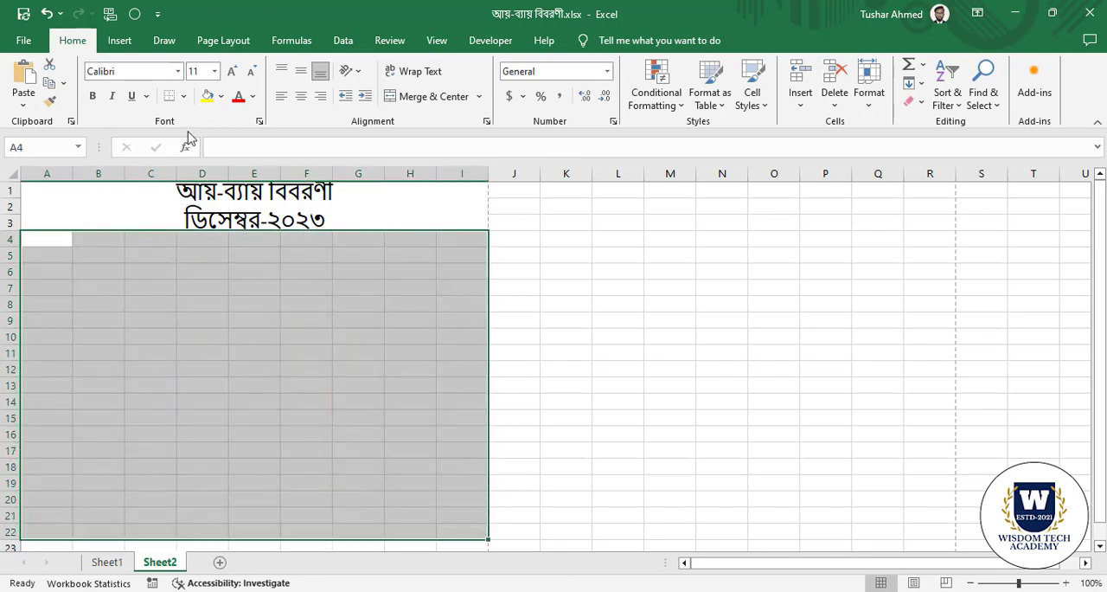
pyautogui.click(184, 96)
pyautogui.click(201, 234)
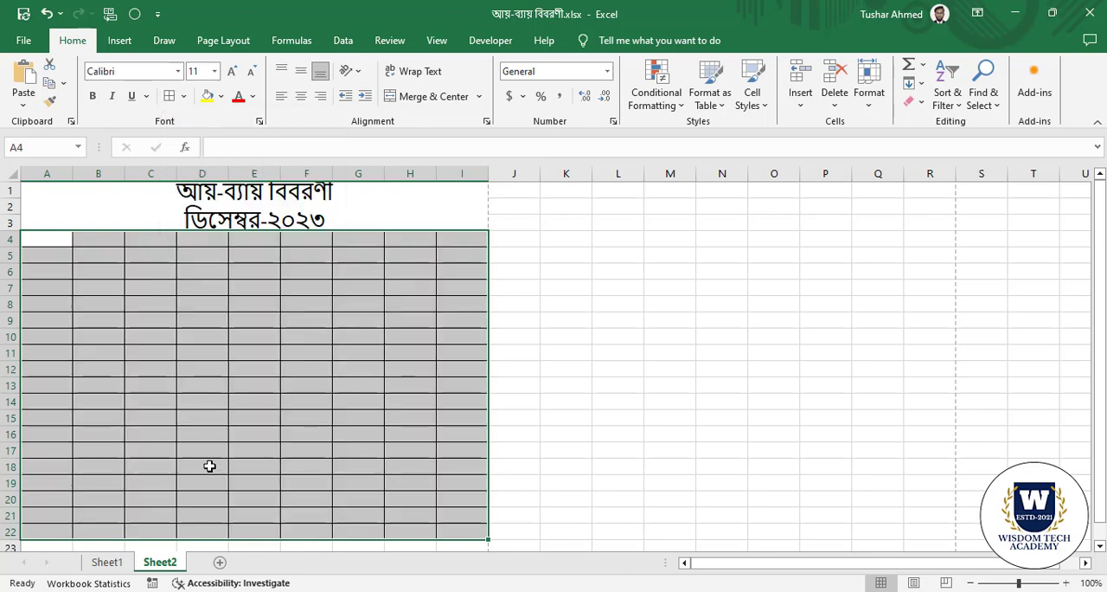
pyautogui.click(201, 451)
pyautogui.click(162, 352)
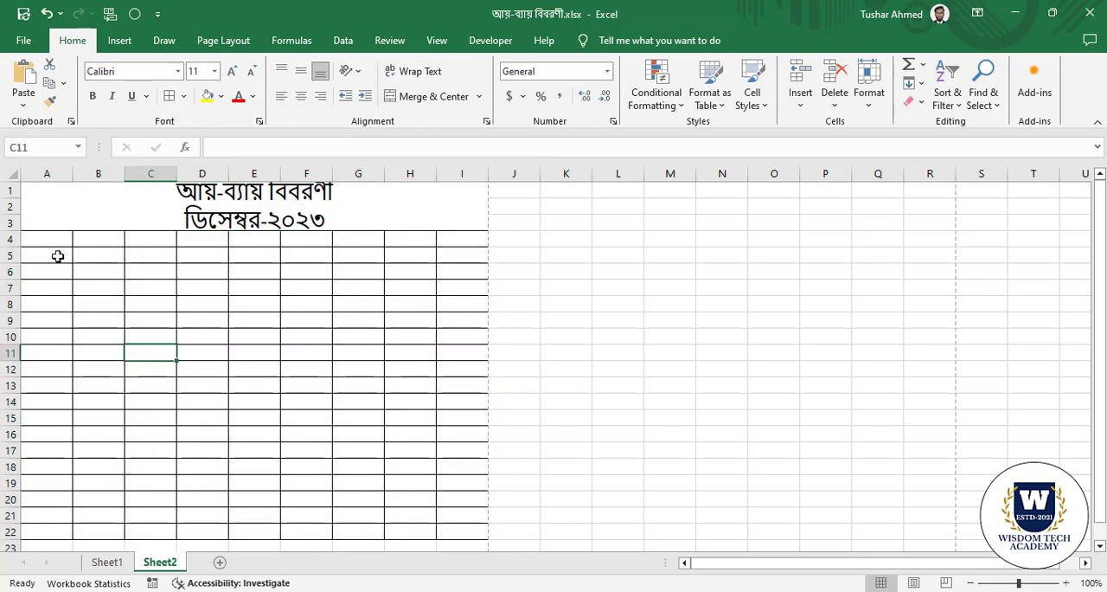
# Merge columns B and C across, row by row, in the range B4:C22.
pyautogui.click(46, 243)
pyautogui.moveTo(99, 239); pyautogui.dragTo(168, 530)
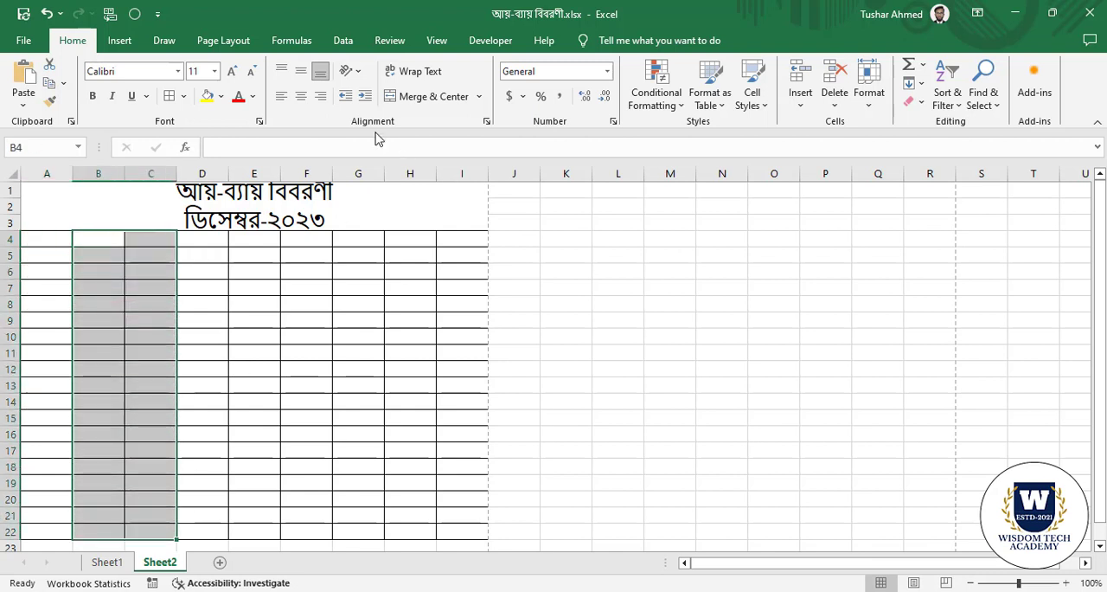
pyautogui.click(480, 96)
pyautogui.click(458, 137)
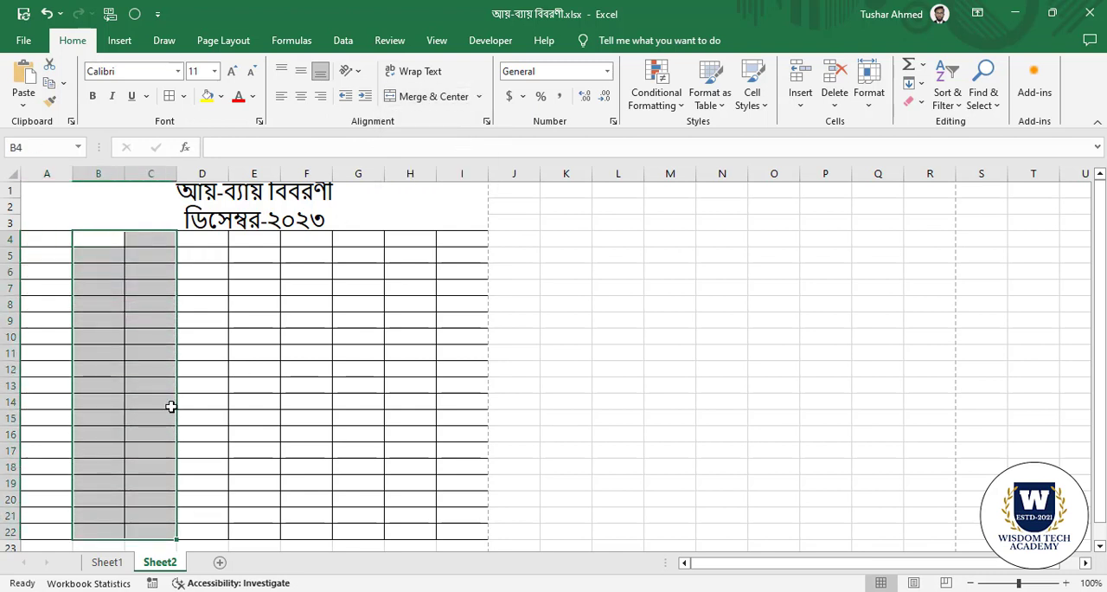
pyautogui.click(214, 381)
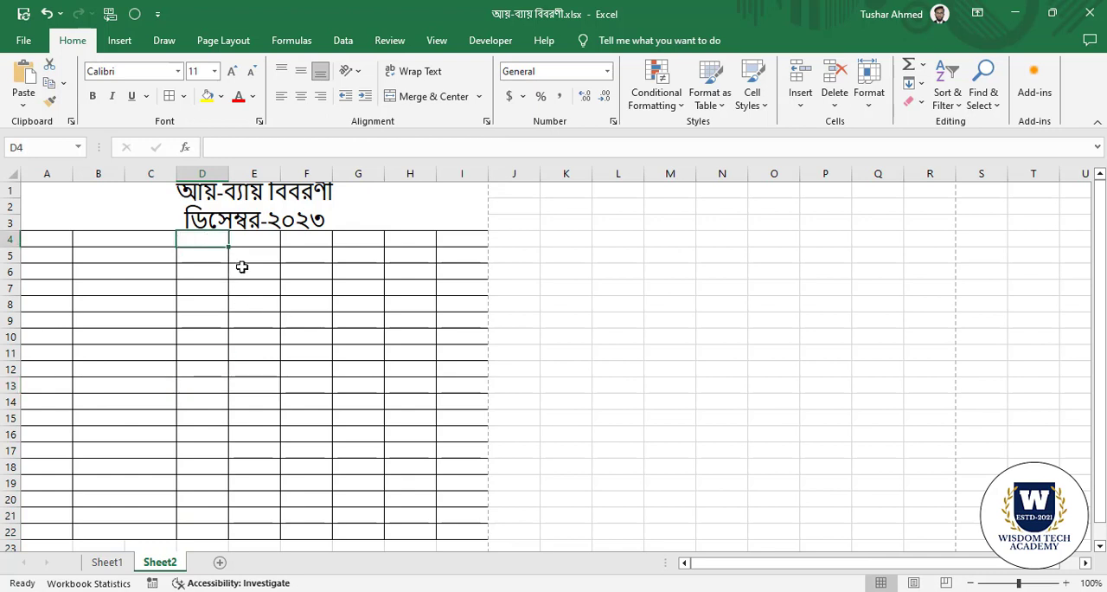
# Merge columns E and F across, row by row, in the range E4:F22.
pyautogui.click(260, 303)
pyautogui.moveTo(258, 242); pyautogui.dragTo(321, 531)
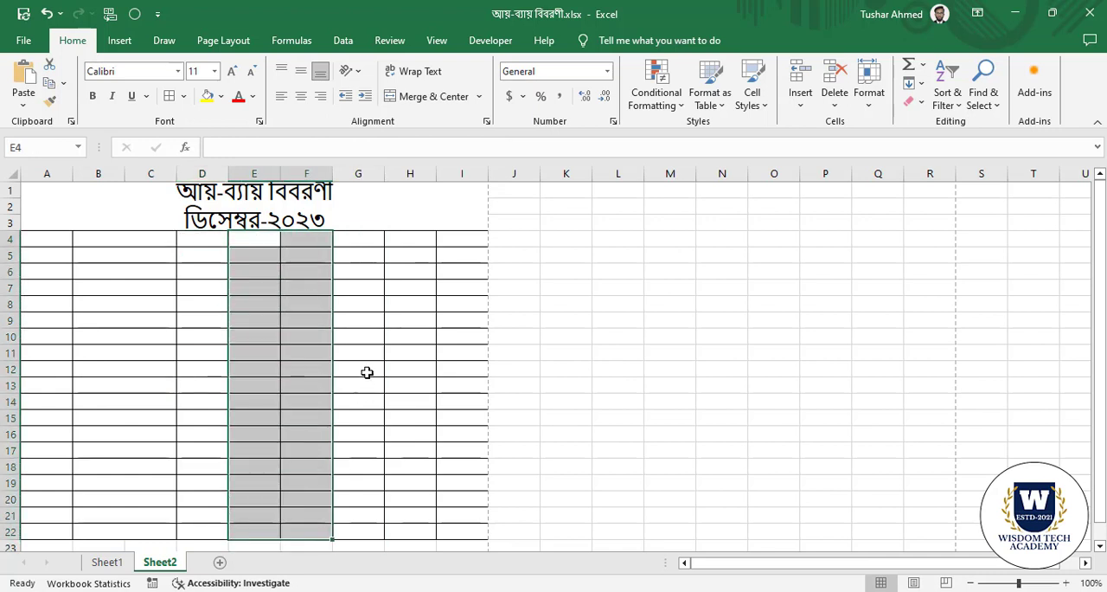
pyautogui.click(481, 102)
pyautogui.click(411, 134)
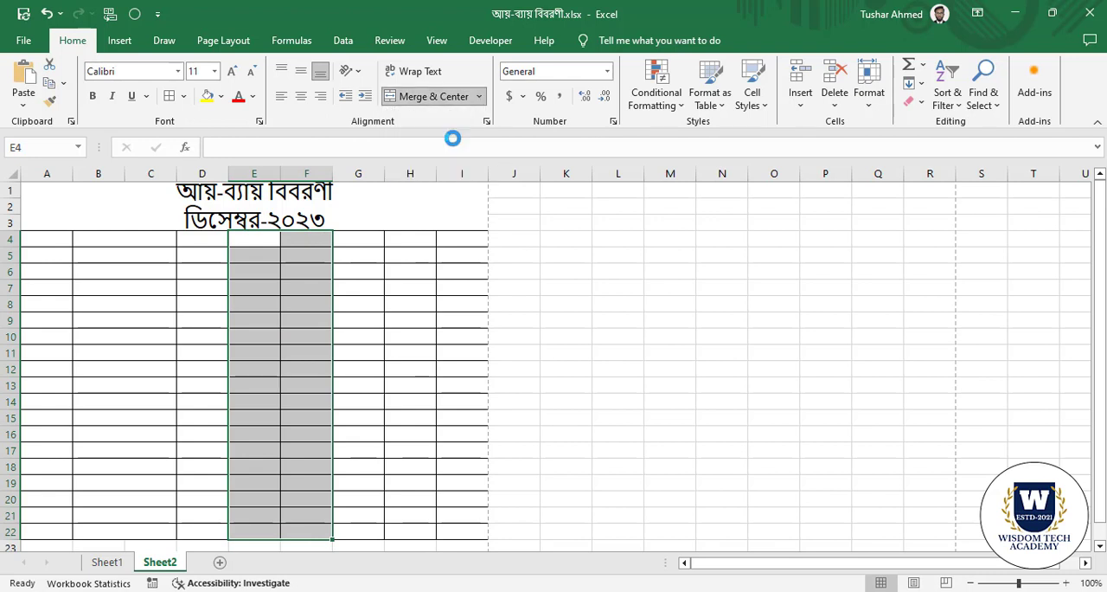
pyautogui.click(309, 370)
pyautogui.click(358, 236)
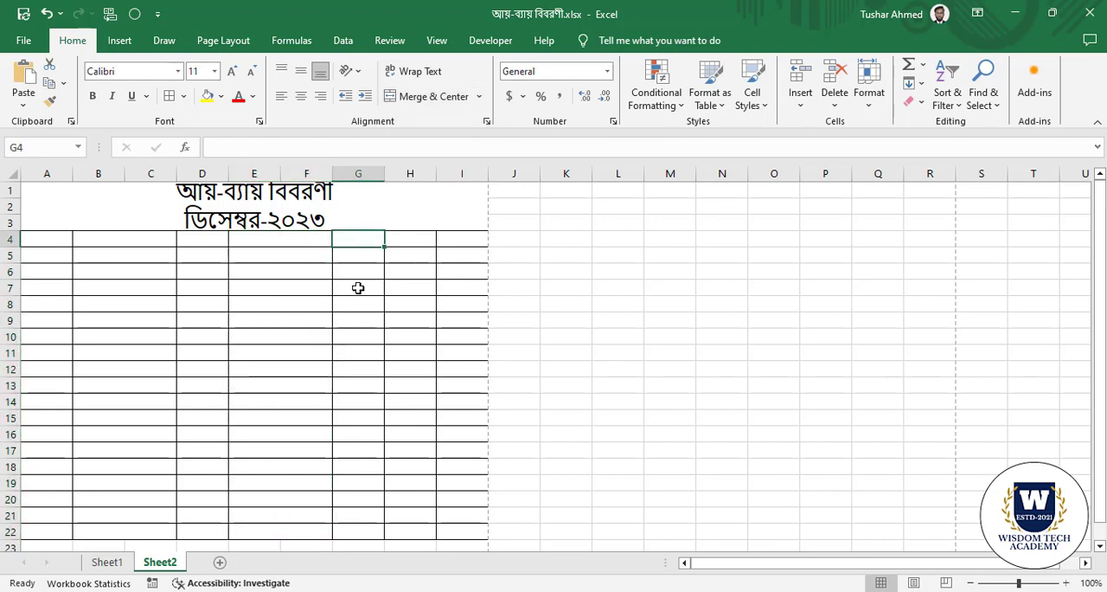
pyautogui.click(358, 287)
pyautogui.click(348, 307)
pyautogui.moveTo(421, 239); pyautogui.dragTo(427, 519)
pyautogui.moveTo(475, 239); pyautogui.dragTo(462, 507)
pyautogui.click(519, 264)
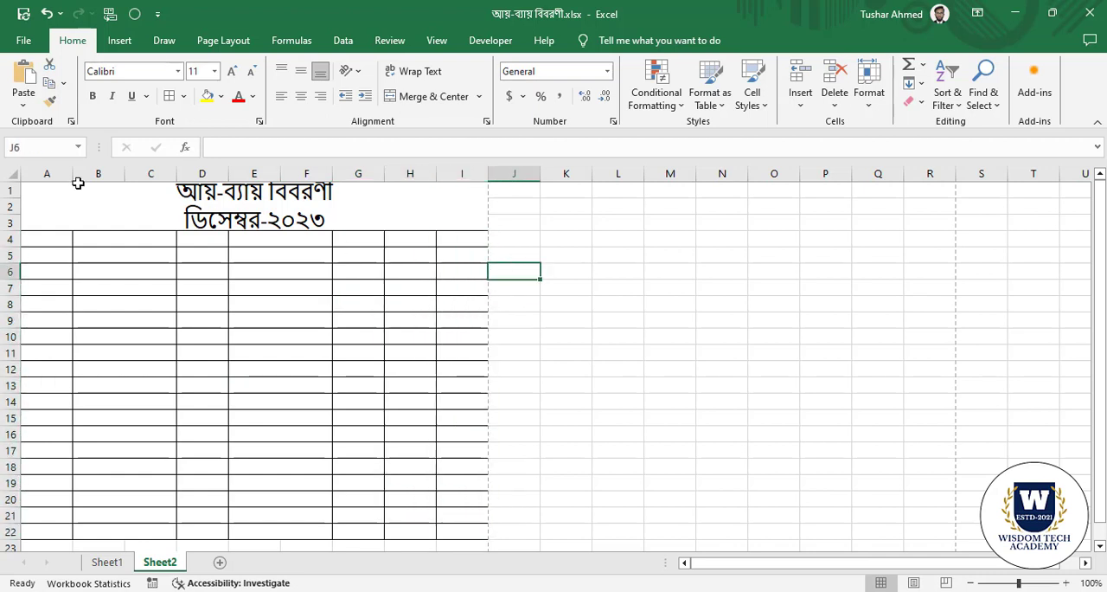
# Set the width of columns A through I to 8.
pyautogui.moveTo(71, 176); pyautogui.dragTo(460, 169)
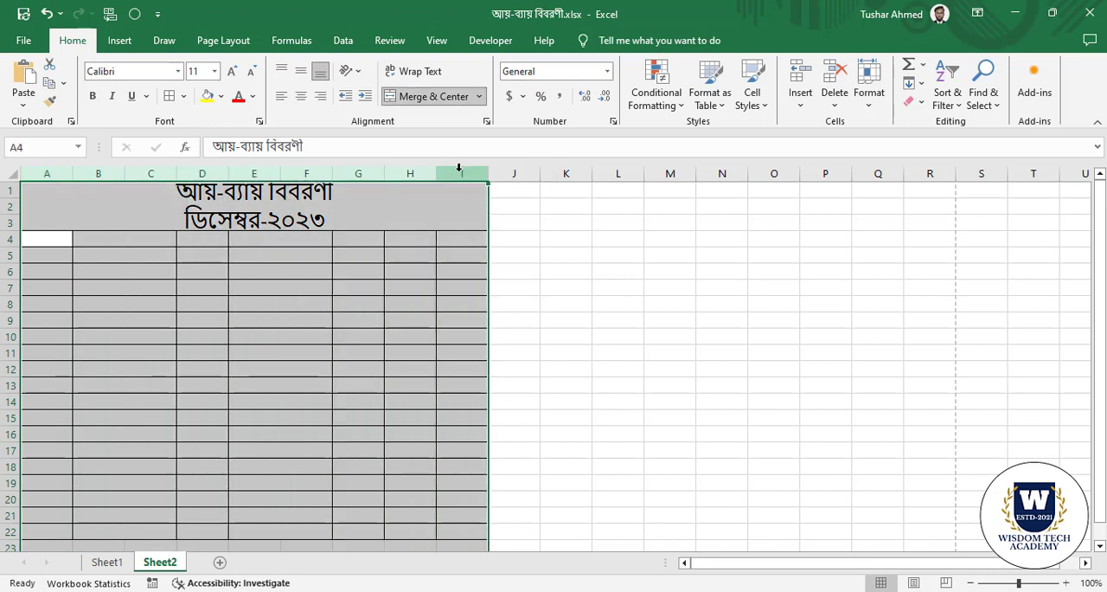
pyautogui.rightClick(461, 168)
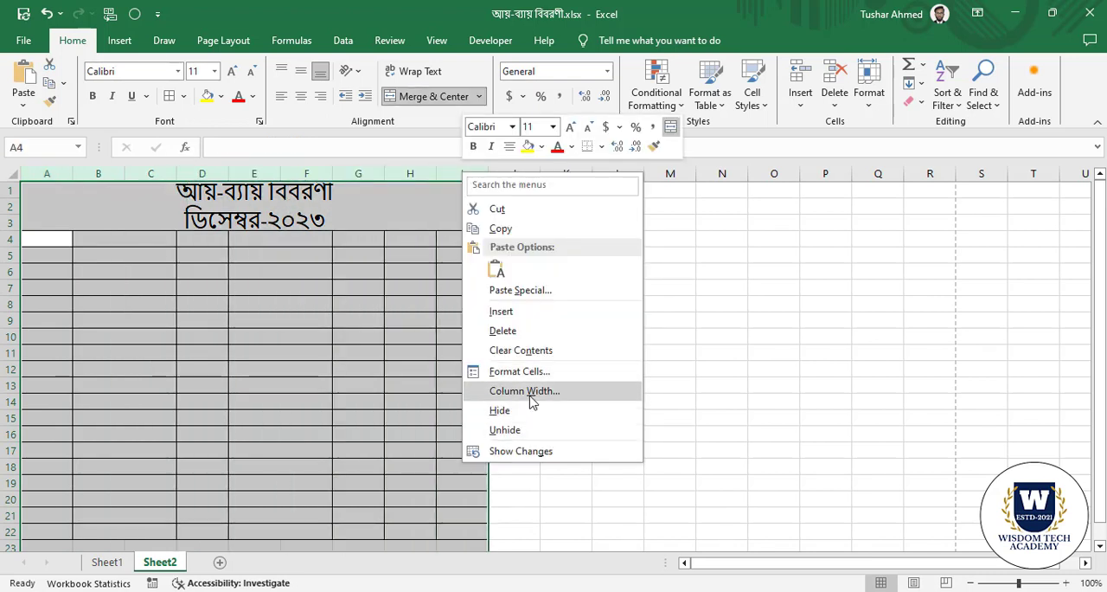
pyautogui.click(529, 395)
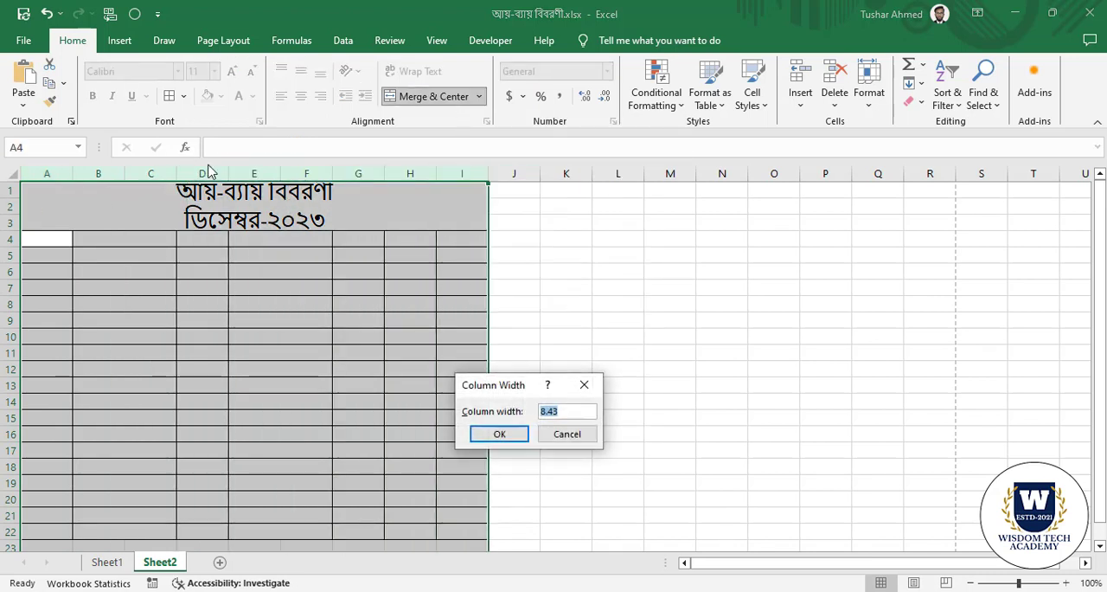
pyautogui.moveTo(525, 384); pyautogui.dragTo(511, 401)
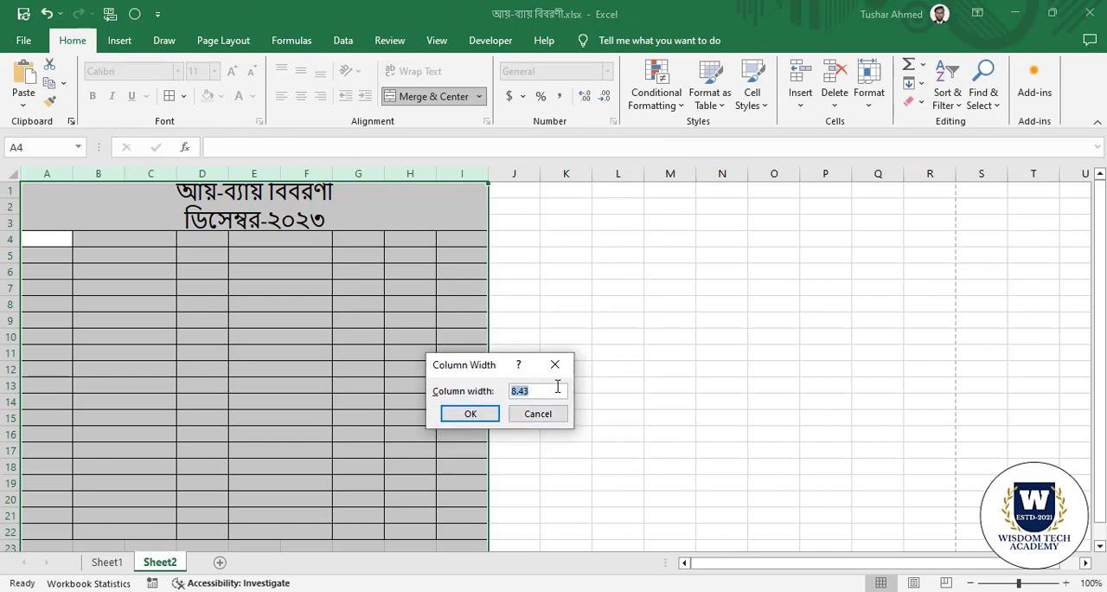
pyautogui.click(468, 413)
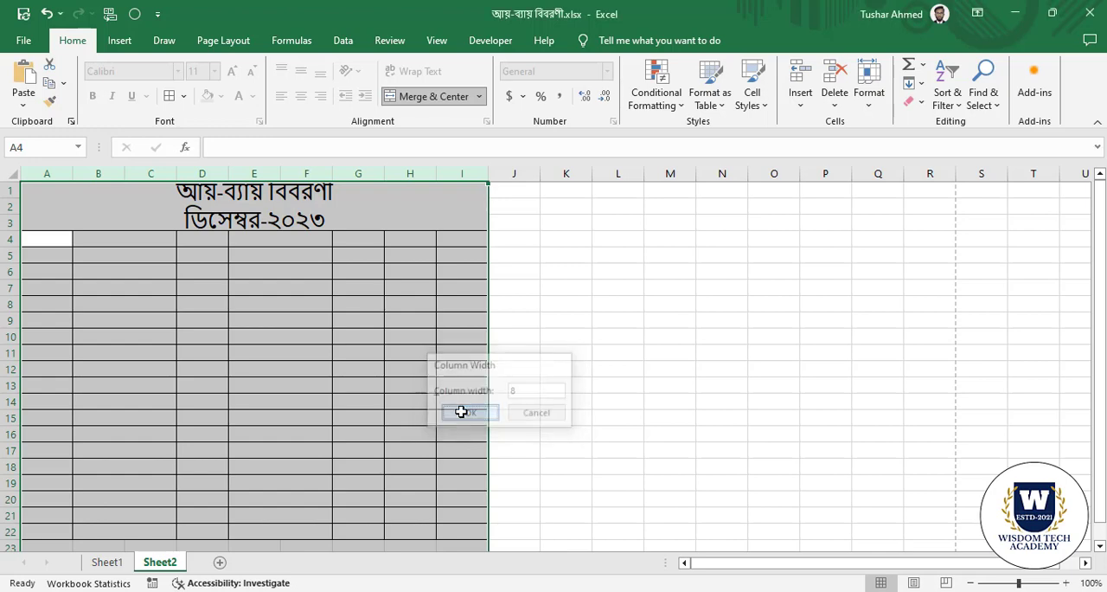
pyautogui.click(381, 371)
# Apply all borders to the range A1:J22 so that the bordered table includes column J.
pyautogui.moveTo(490, 238); pyautogui.dragTo(493, 519)
pyautogui.click(268, 401)
pyautogui.scroll(1, 421, 368)
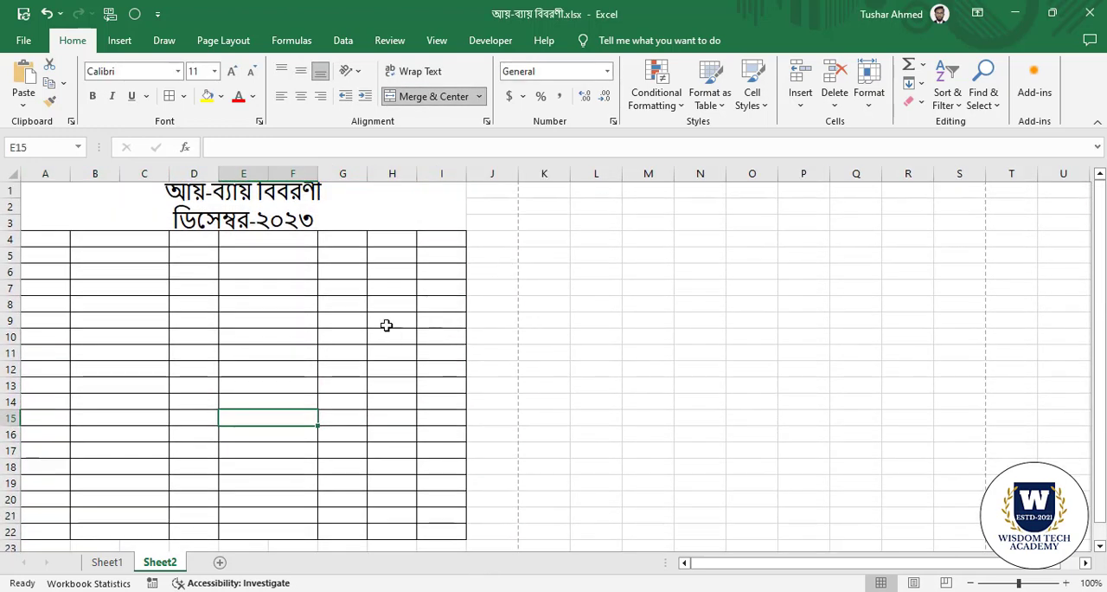
pyautogui.click(54, 241)
pyautogui.moveTo(54, 241); pyautogui.dragTo(490, 526)
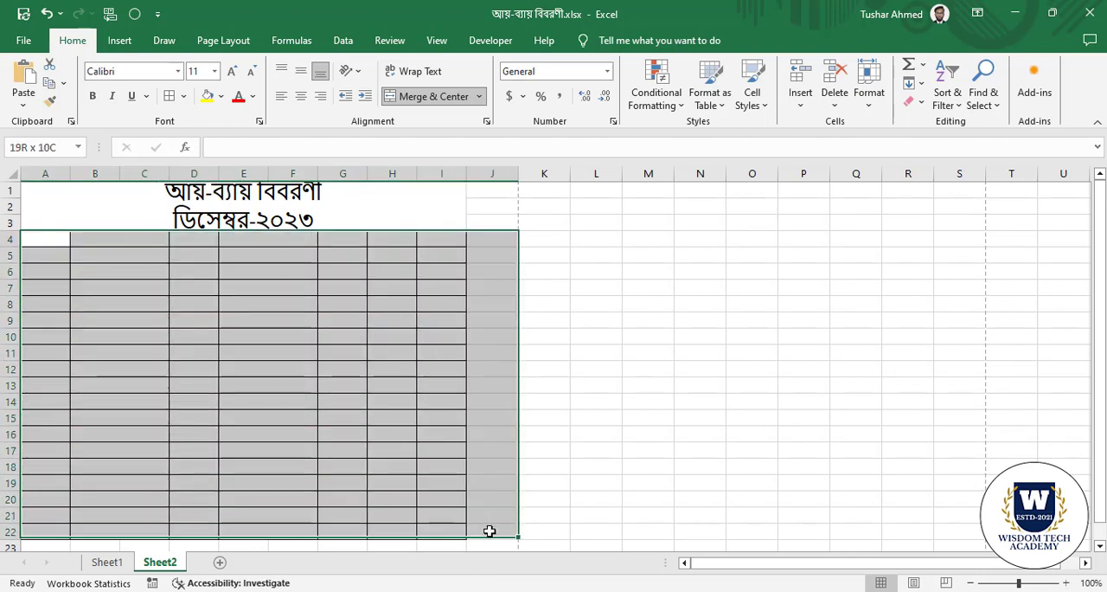
pyautogui.click(333, 300)
pyautogui.moveTo(87, 210); pyautogui.dragTo(478, 527)
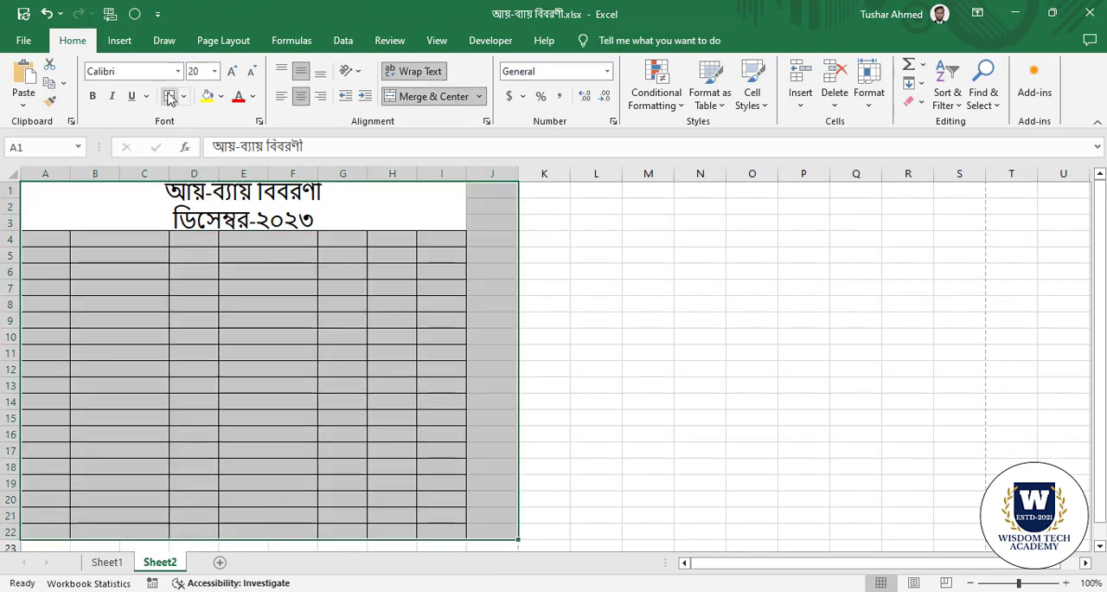
pyautogui.click(289, 400)
pyautogui.click(439, 314)
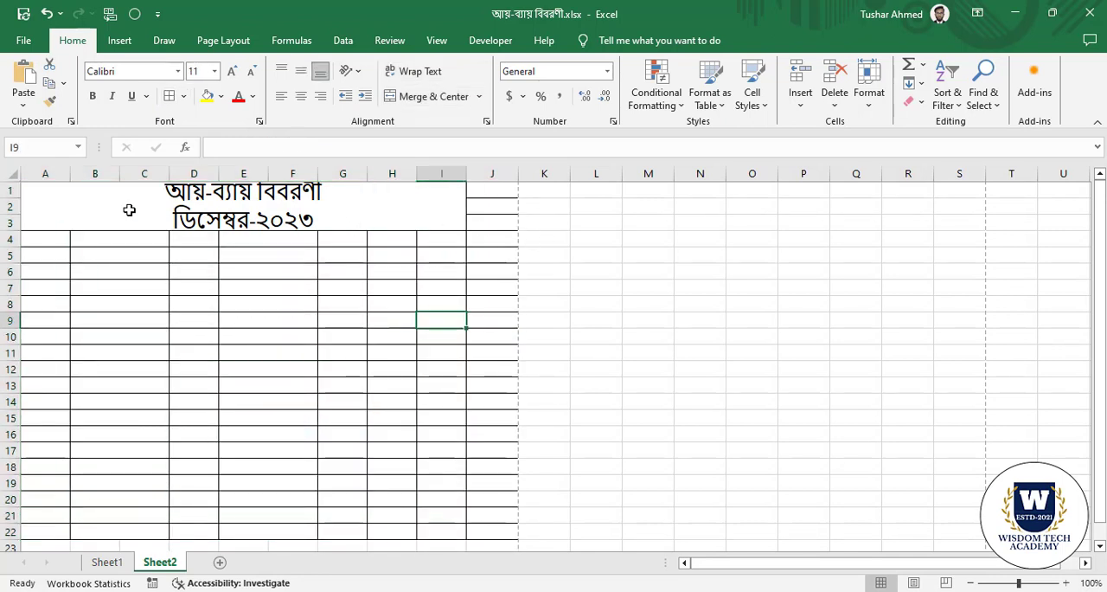
# Unmerge the title cell and merge and center it again across A1:J3.
pyautogui.moveTo(129, 208); pyautogui.dragTo(490, 220)
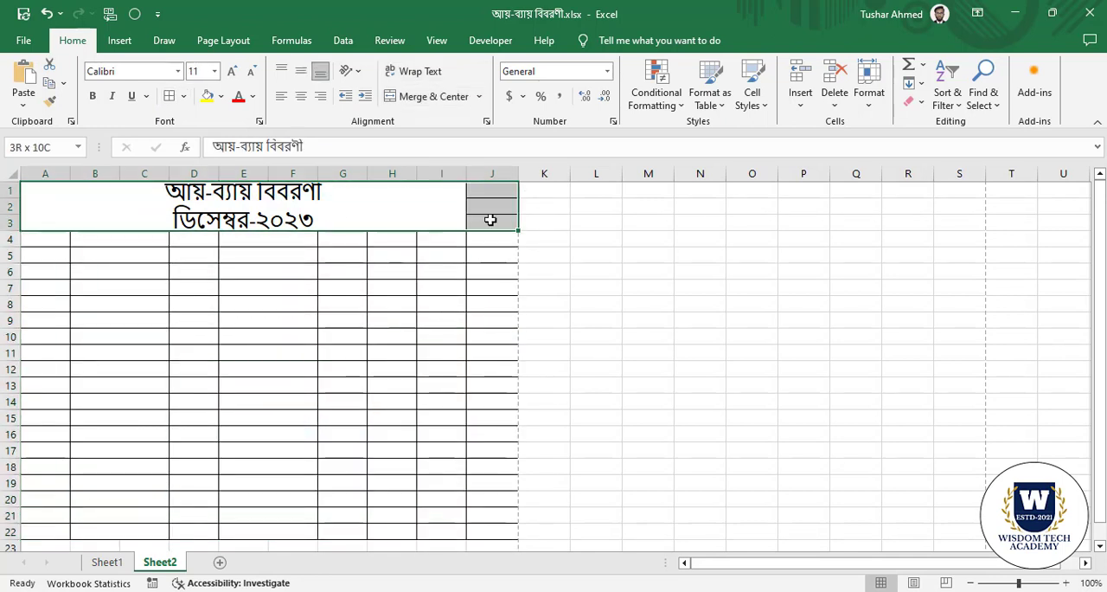
pyautogui.click(425, 97)
pyautogui.click(424, 97)
pyautogui.click(372, 302)
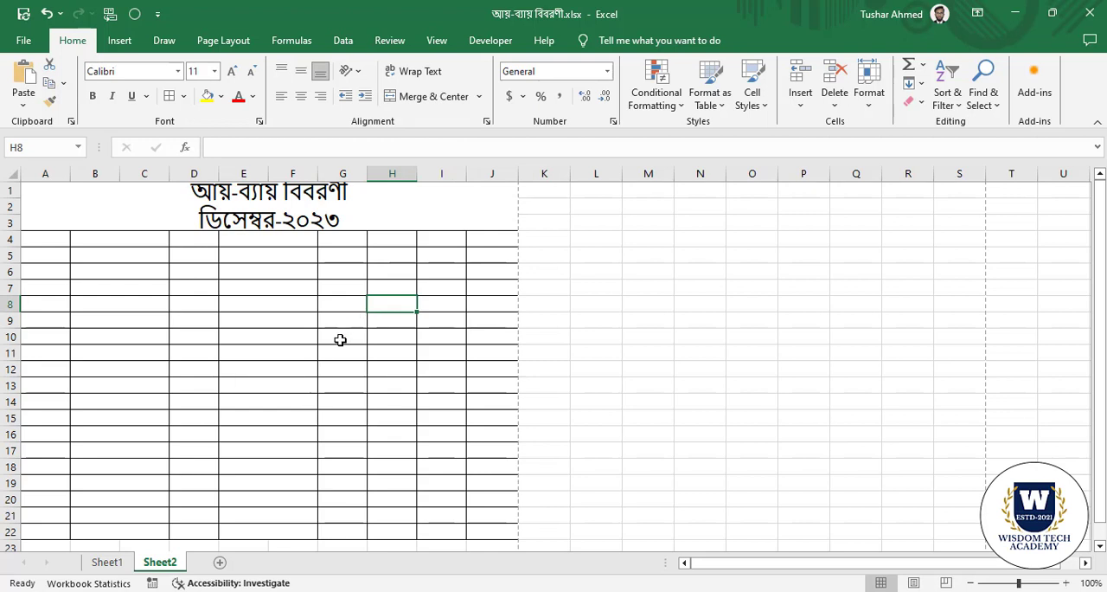
# Set the height of title rows 1 to 3 to 25.
pyautogui.click(141, 208)
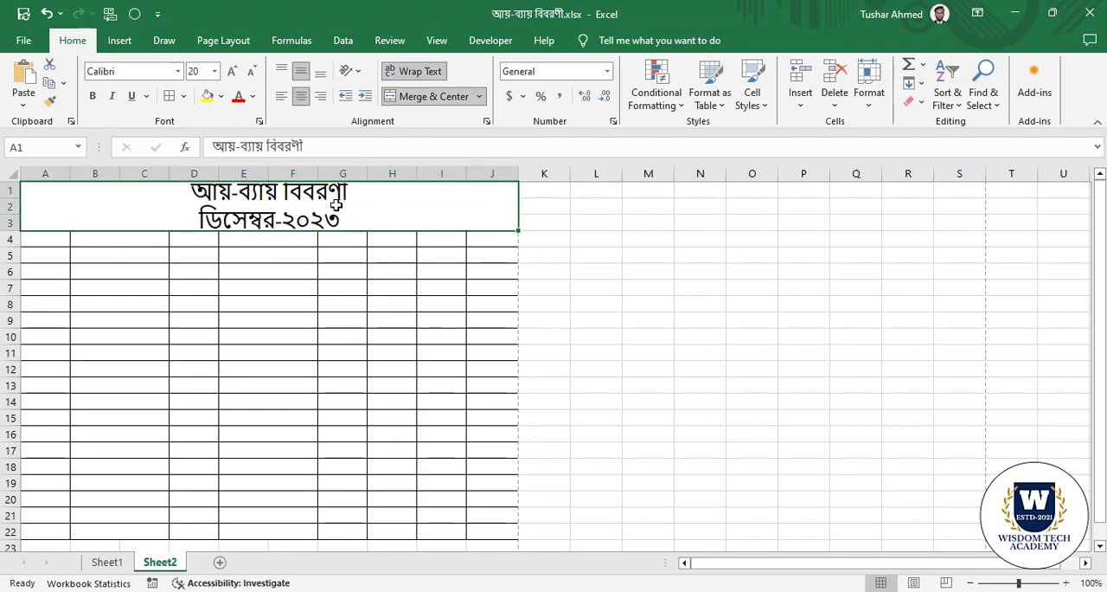
pyautogui.click(13, 194)
pyautogui.moveTo(13, 196); pyautogui.dragTo(13, 221)
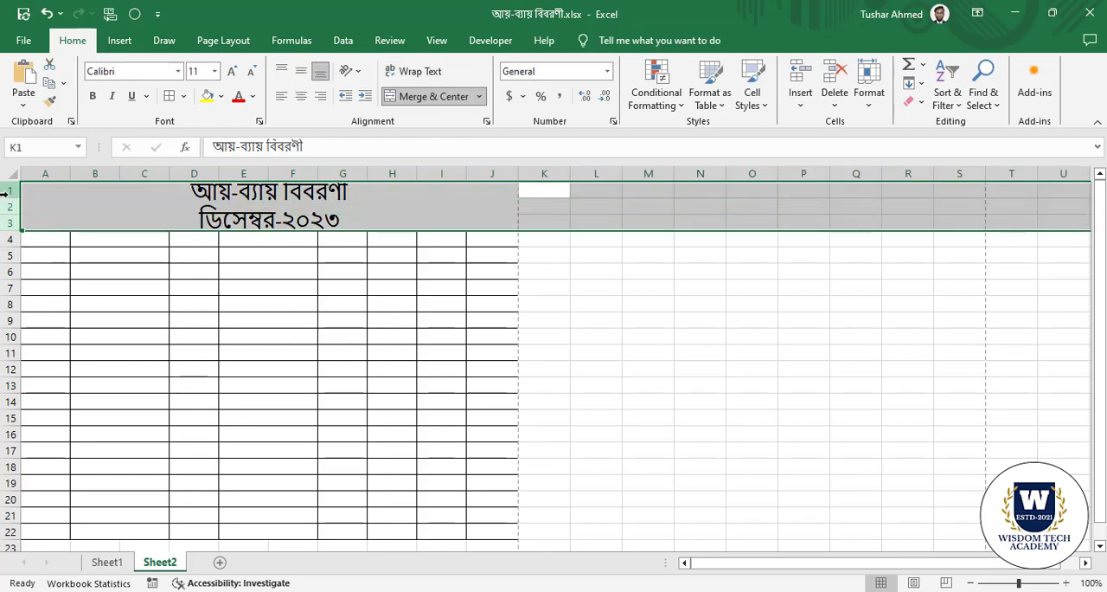
pyautogui.rightClick(11, 197)
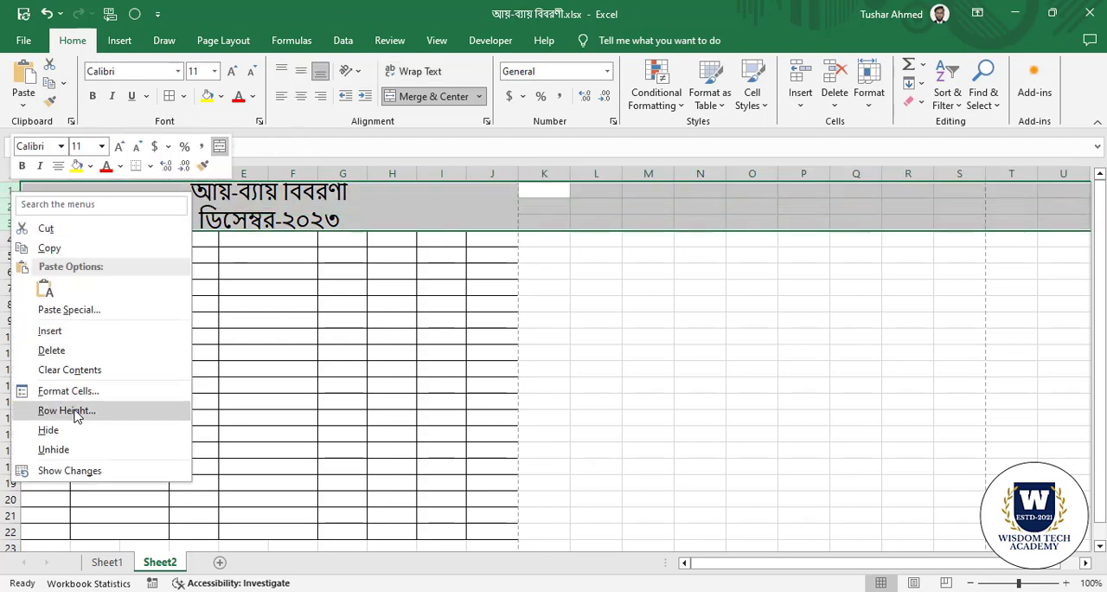
pyautogui.click(76, 408)
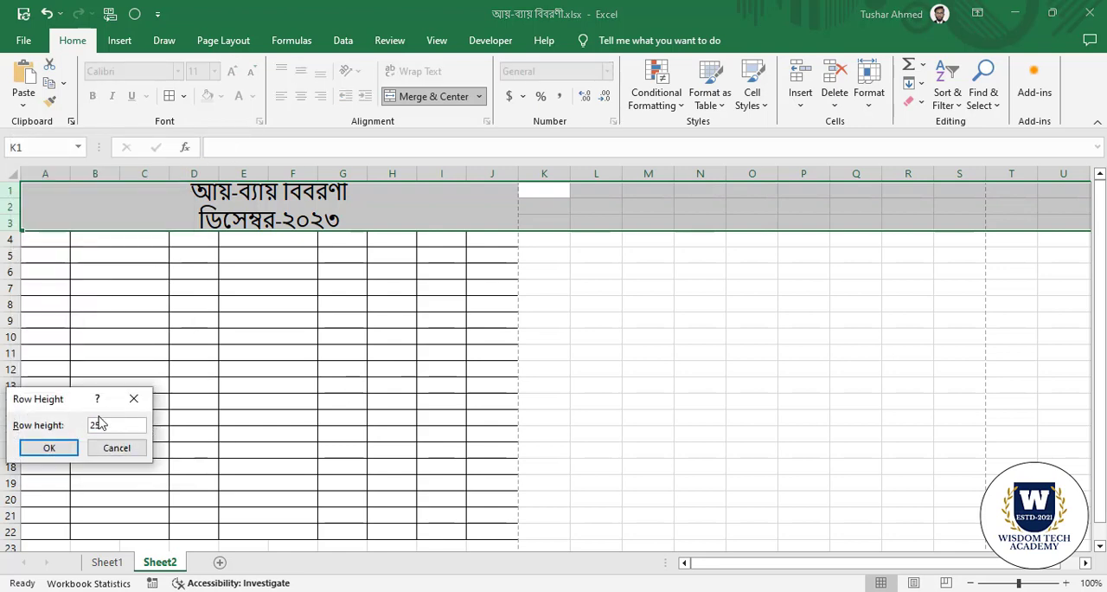
pyautogui.click(50, 447)
pyautogui.click(260, 402)
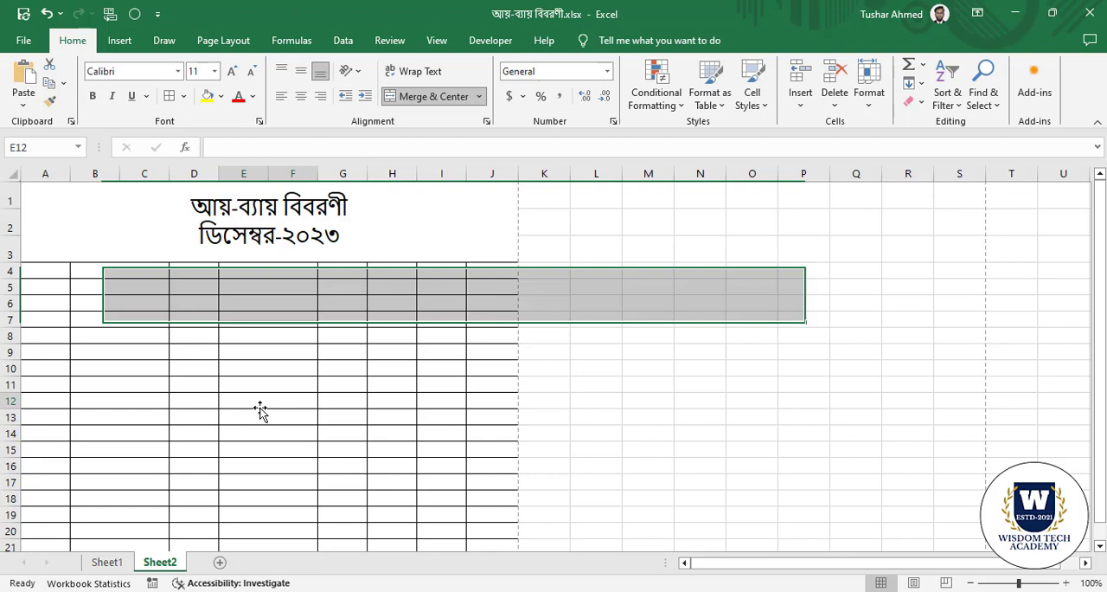
pyautogui.click(442, 230)
# Enter the headings তারিখ in A4, আয় সমূহ in B4 and টাকা in D4.
pyautogui.click(35, 271)
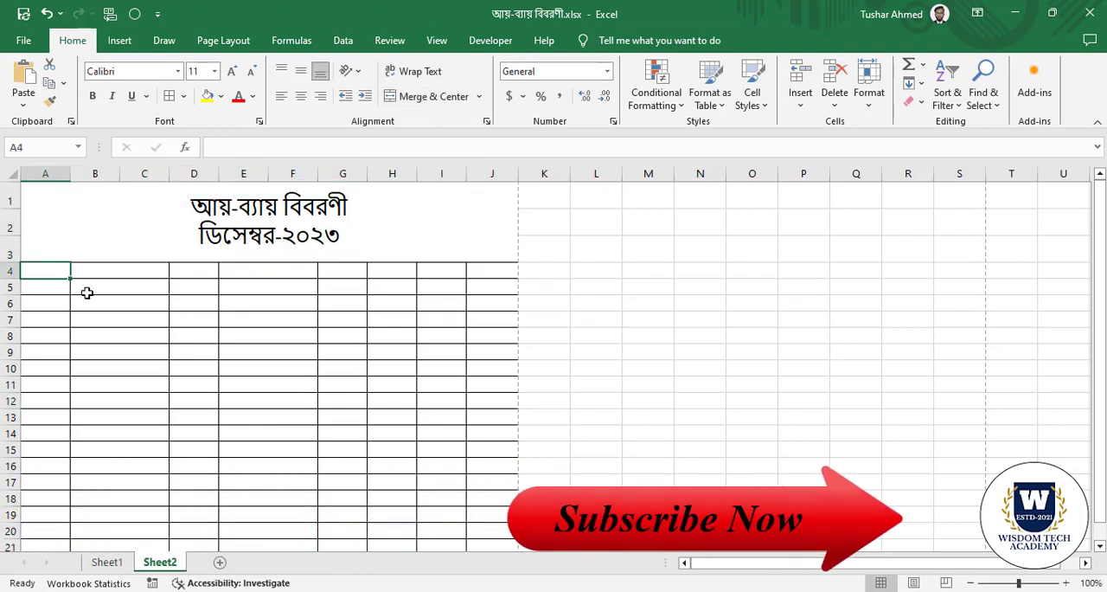
pyautogui.write('তা')
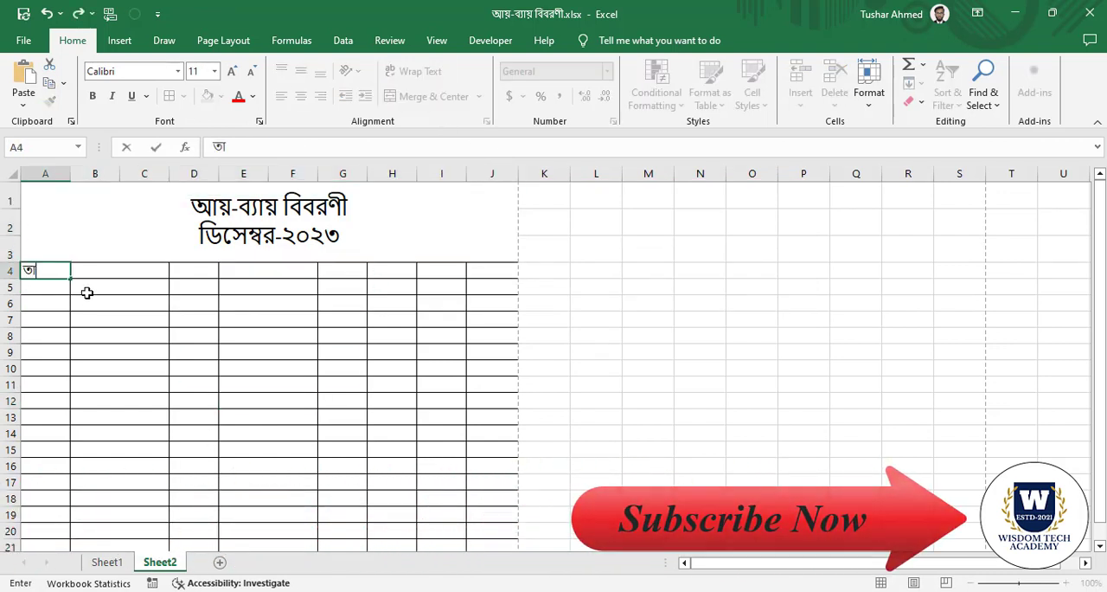
pyautogui.write('রিখ')
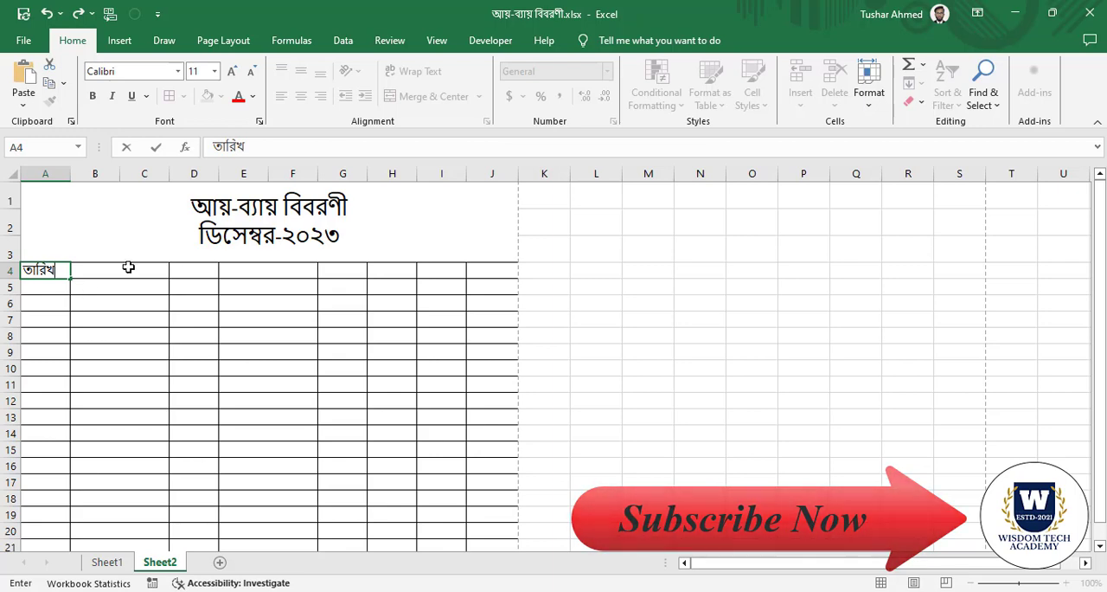
pyautogui.click(128, 267)
pyautogui.write('আয়')
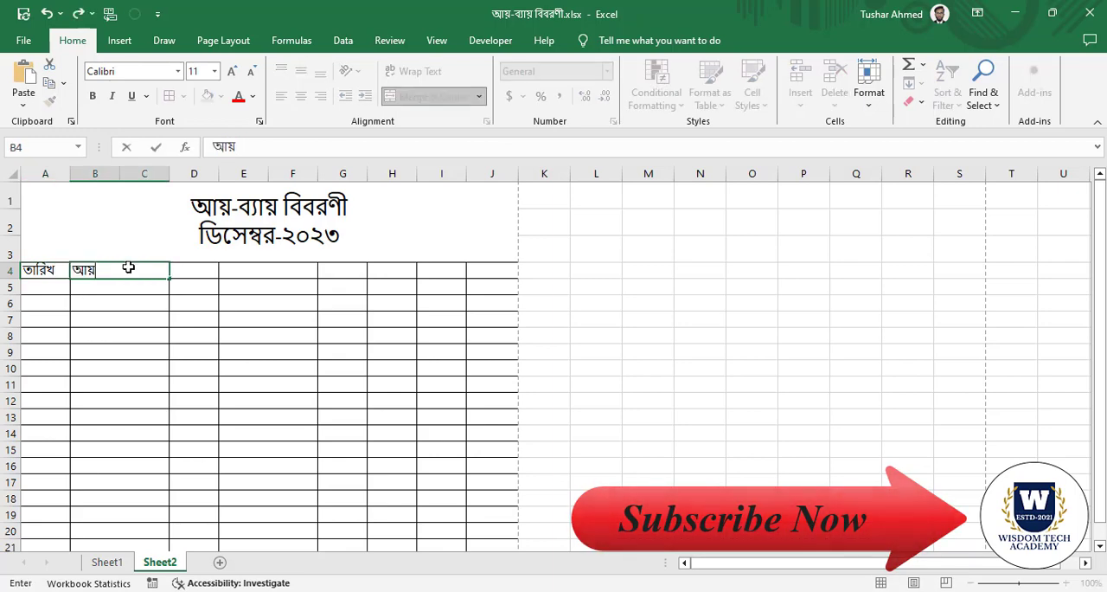
pyautogui.write(' সমূহ')
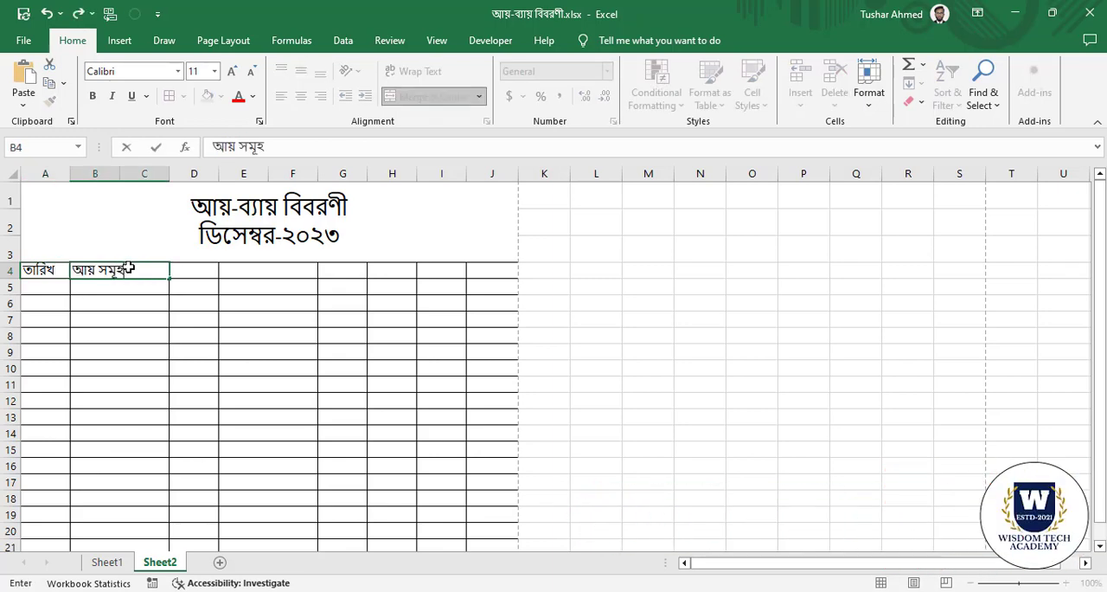
pyautogui.click(197, 274)
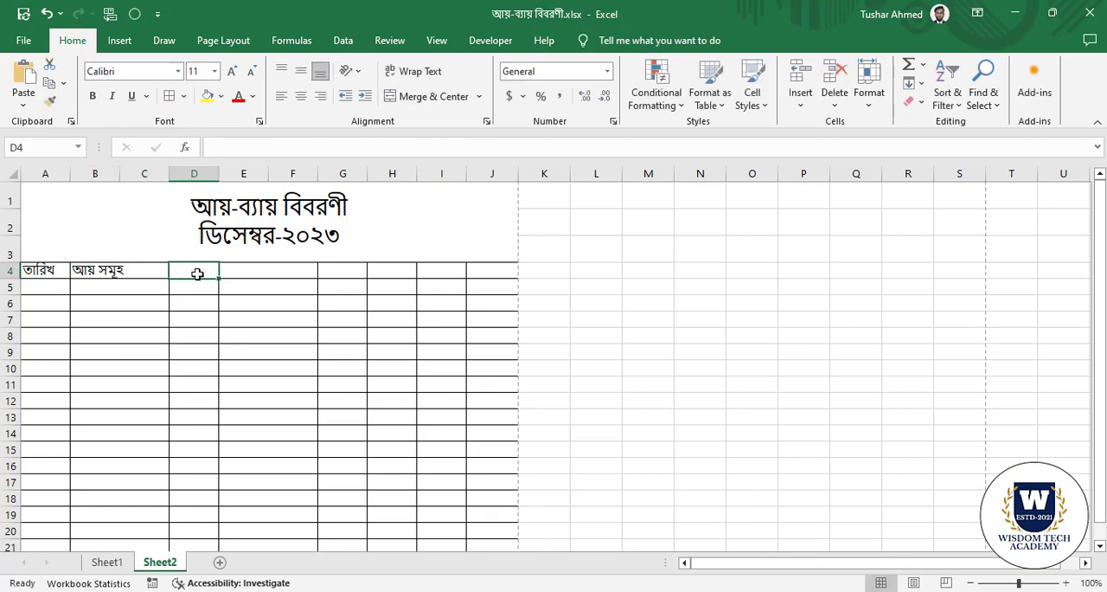
pyautogui.write('টাকা')
pyautogui.click(262, 270)
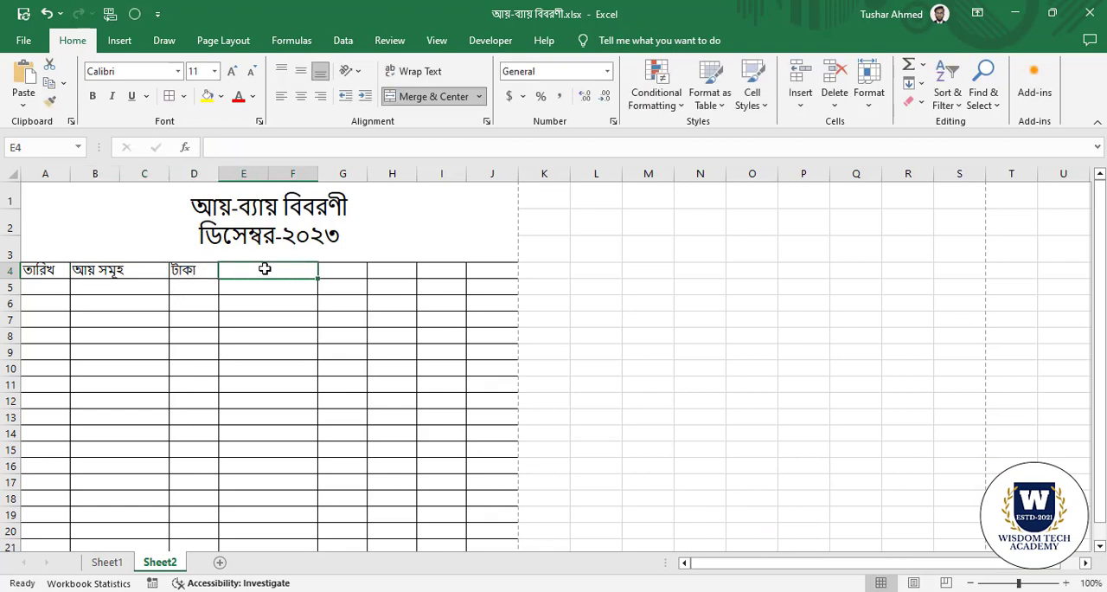
pyautogui.write('তারিখ')
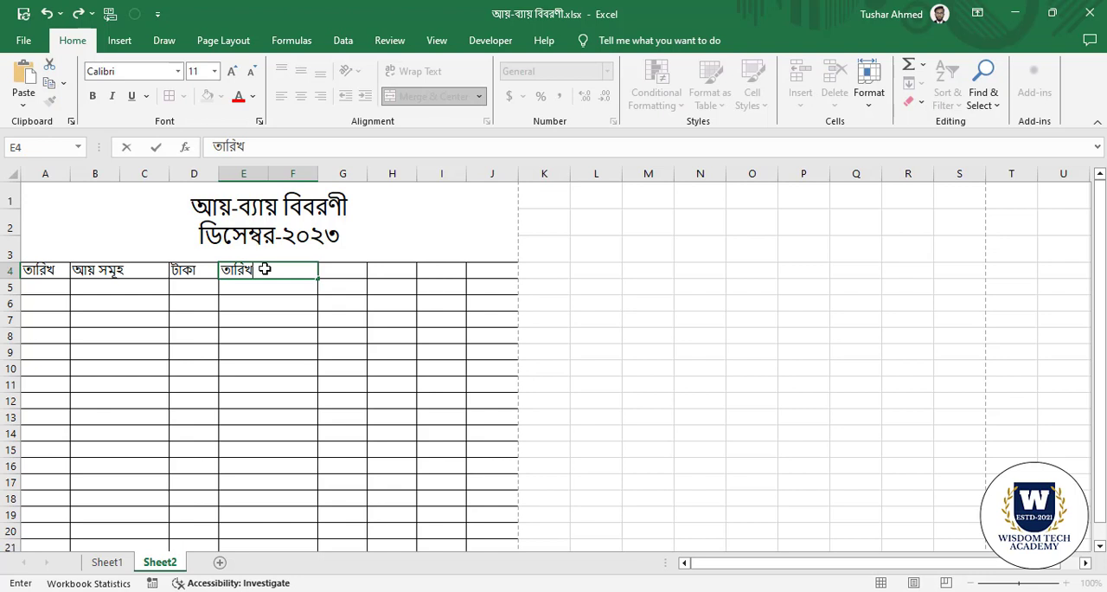
pyautogui.click(353, 272)
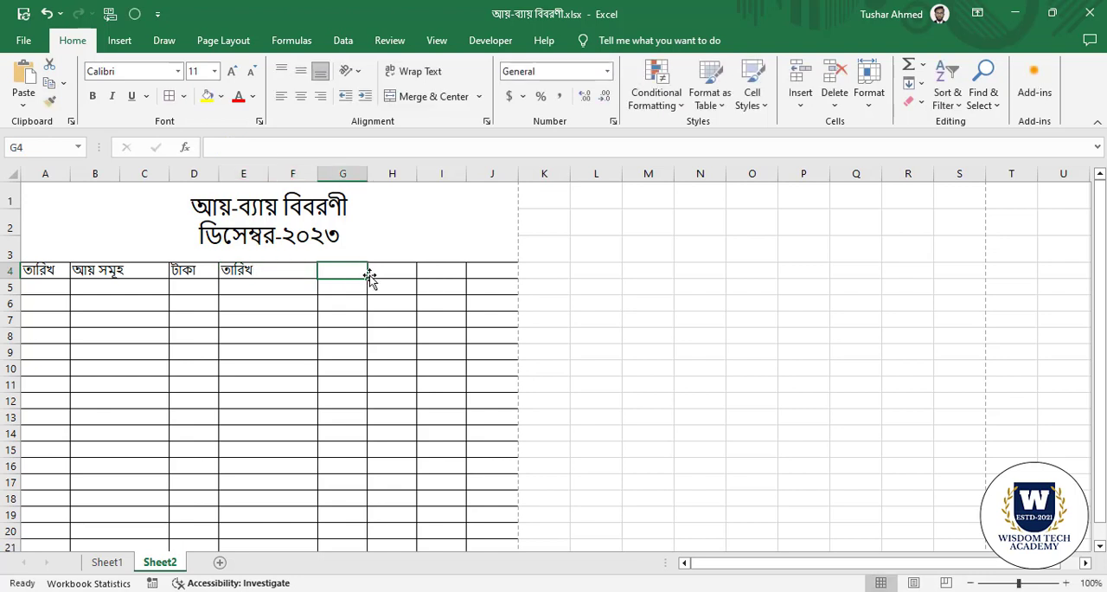
# Enter the heading ব্যায় সমূহ in the merged cell E4 and টাকা in G4.
pyautogui.click(270, 271)
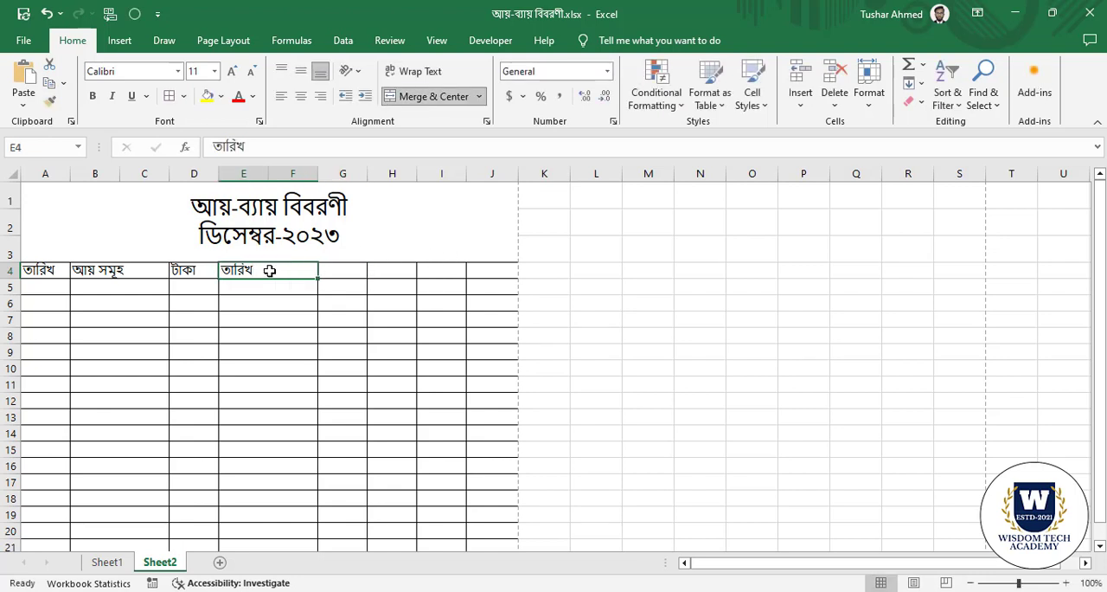
pyautogui.write('ব্যায় সমুহ')
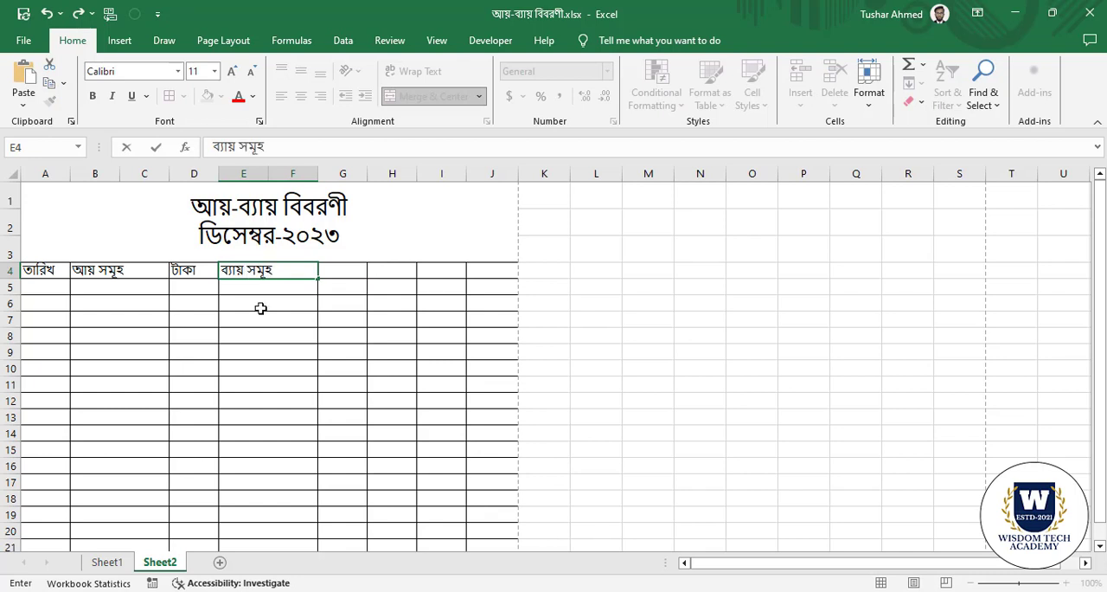
pyautogui.press('Return')
pyautogui.click(340, 270)
pyautogui.write('টি')
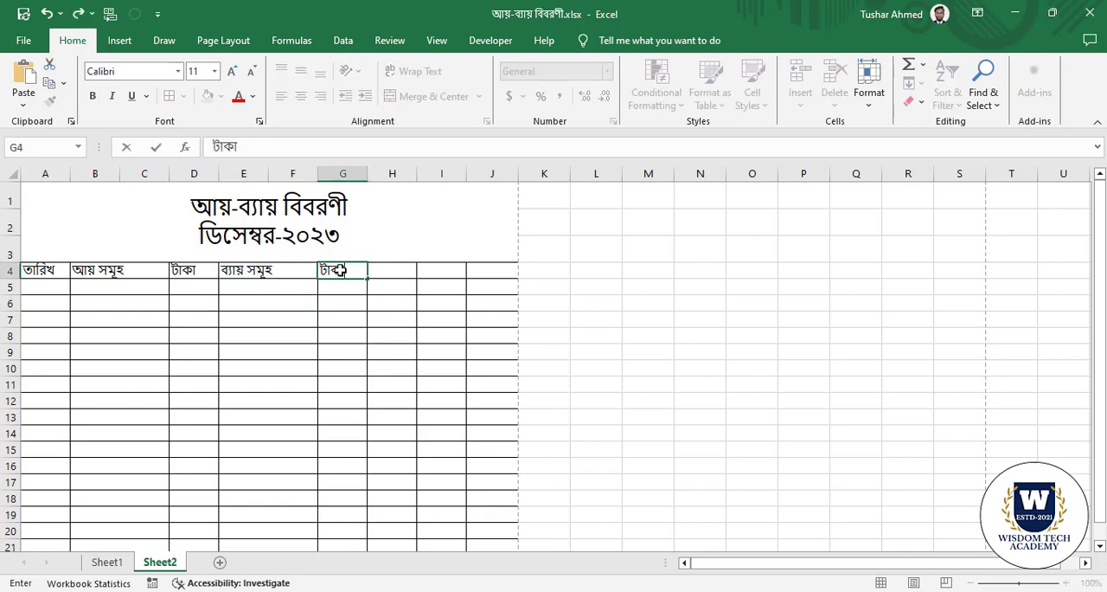
pyautogui.write('কা')
# Enter the heading মোট আয় in H4 and মোট ব্যায় in I4.
pyautogui.click(397, 271)
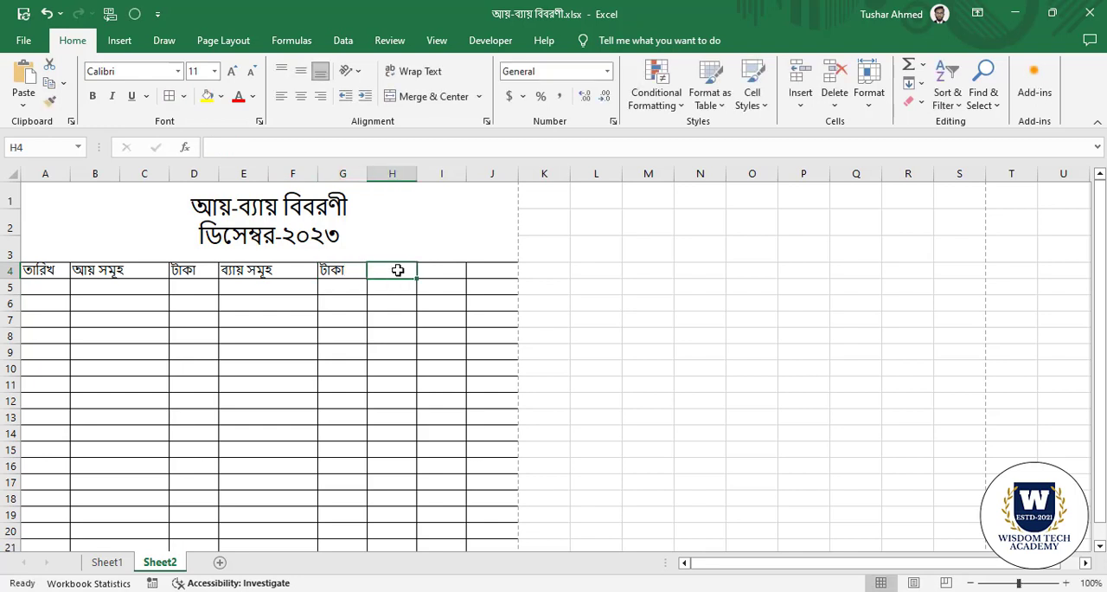
pyautogui.write('মোট আ')
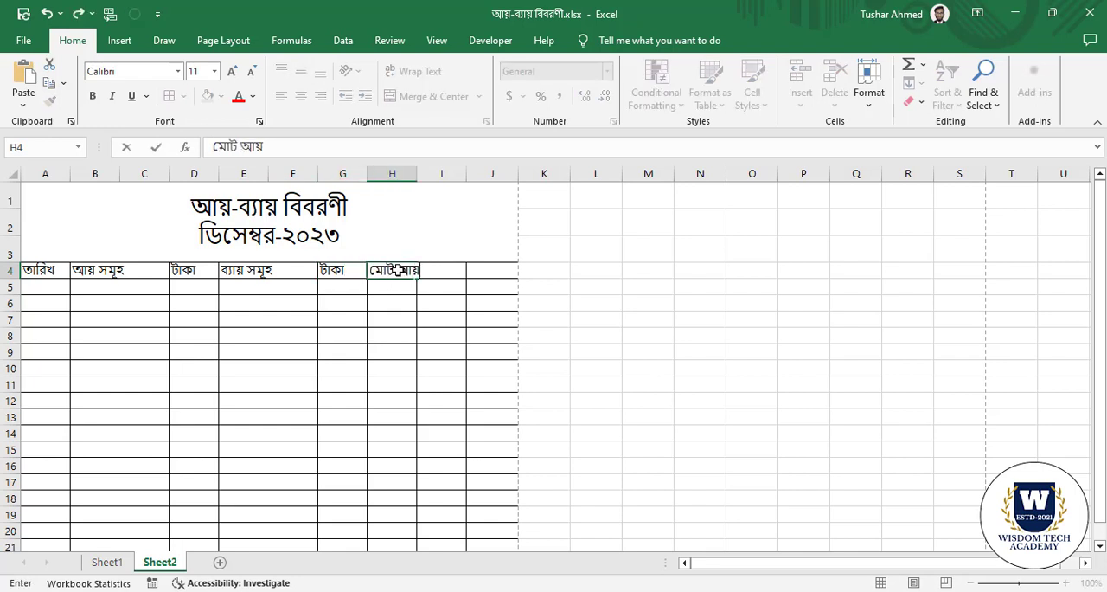
pyautogui.write('য়')
pyautogui.click(385, 349)
pyautogui.click(444, 269)
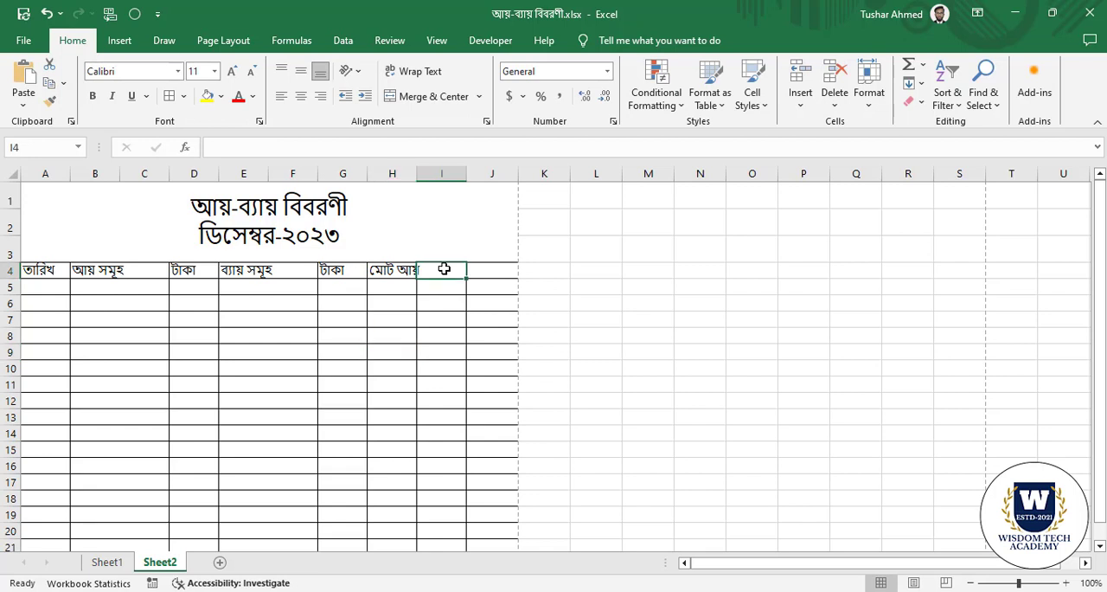
pyautogui.write('মোট ব্যা')
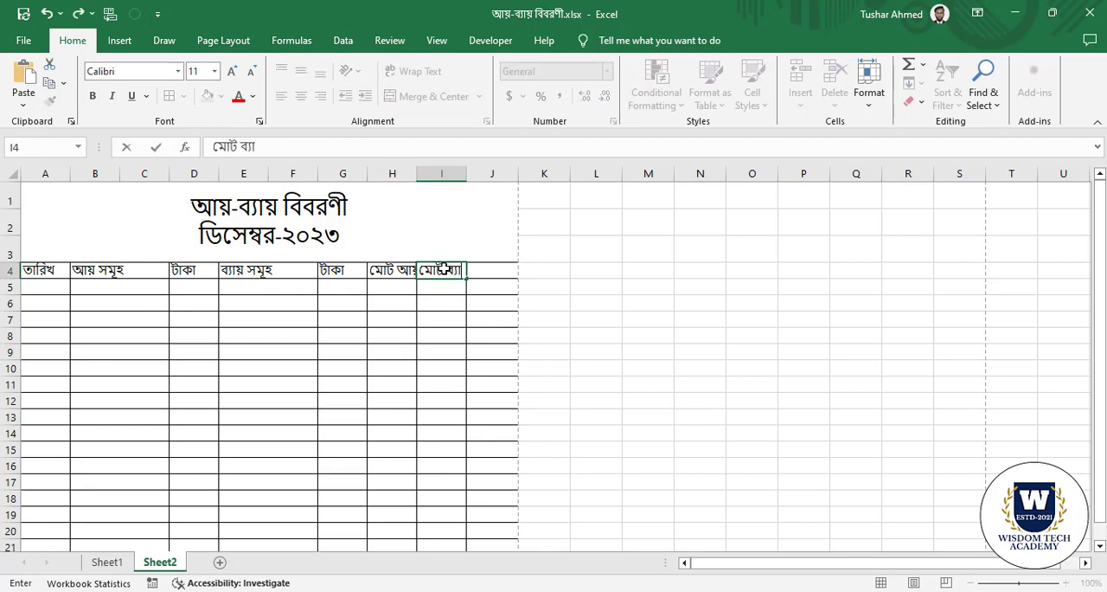
pyautogui.write('য়')
pyautogui.click(395, 370)
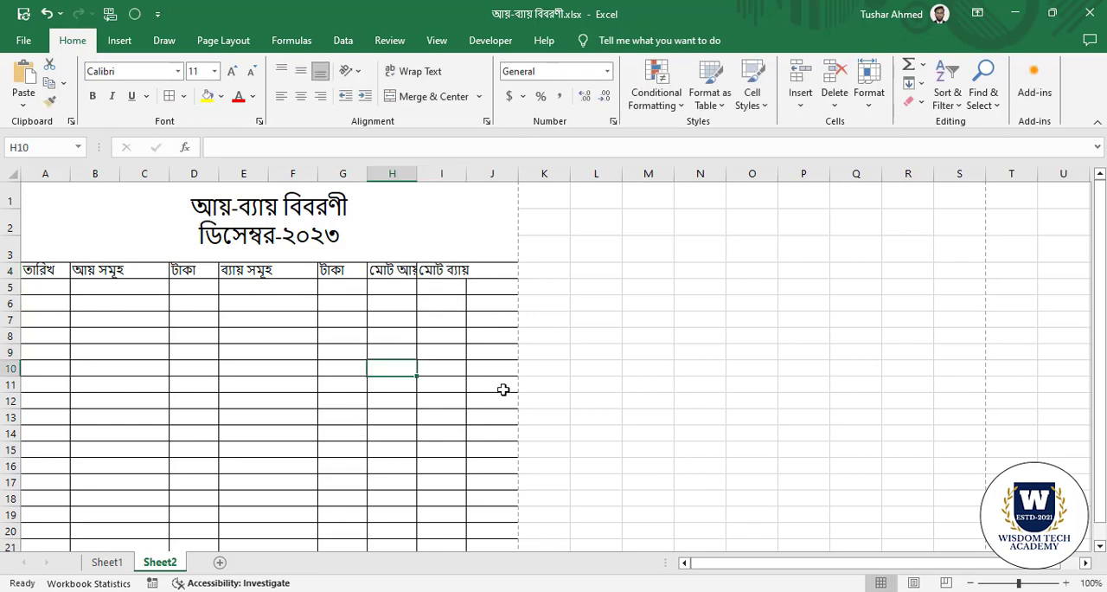
# Insert a line break after মোট in the headings of H4 and I4 so each wraps onto two lines.
pyautogui.doubleClick(397, 272)
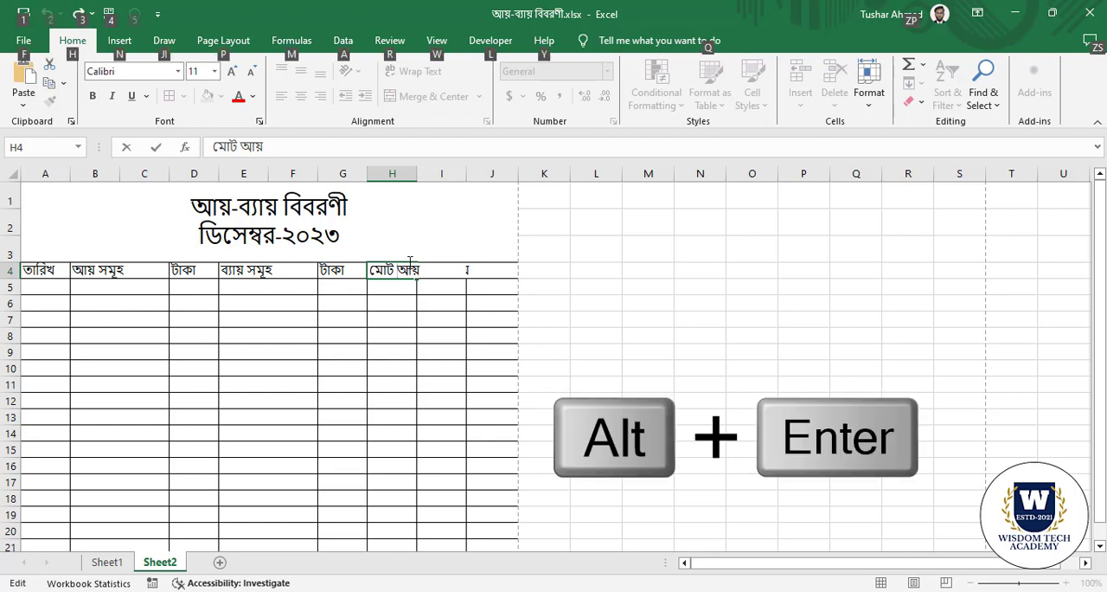
pyautogui.hotkey('alt', 'Return')
pyautogui.click(394, 348)
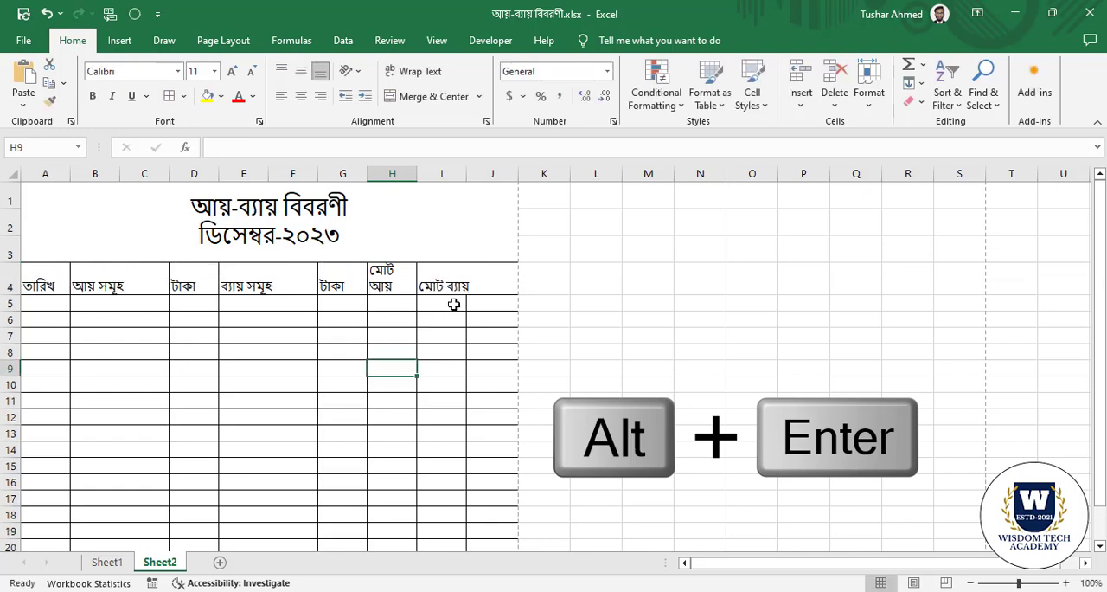
pyautogui.click(461, 287)
pyautogui.doubleClick(446, 285)
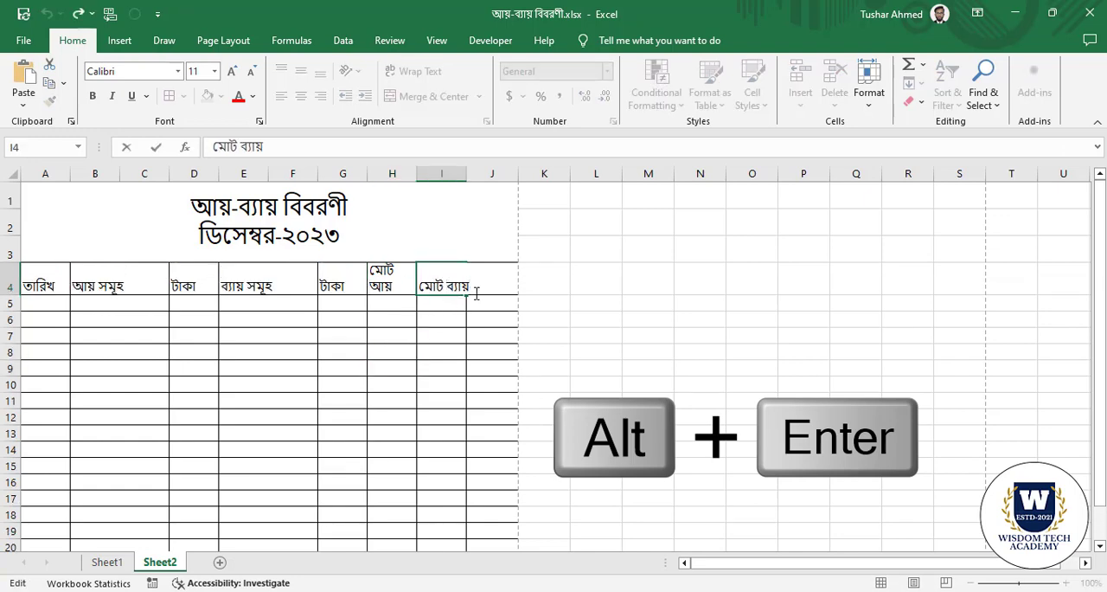
pyautogui.hotkey('alt', 'Return')
pyautogui.click(456, 352)
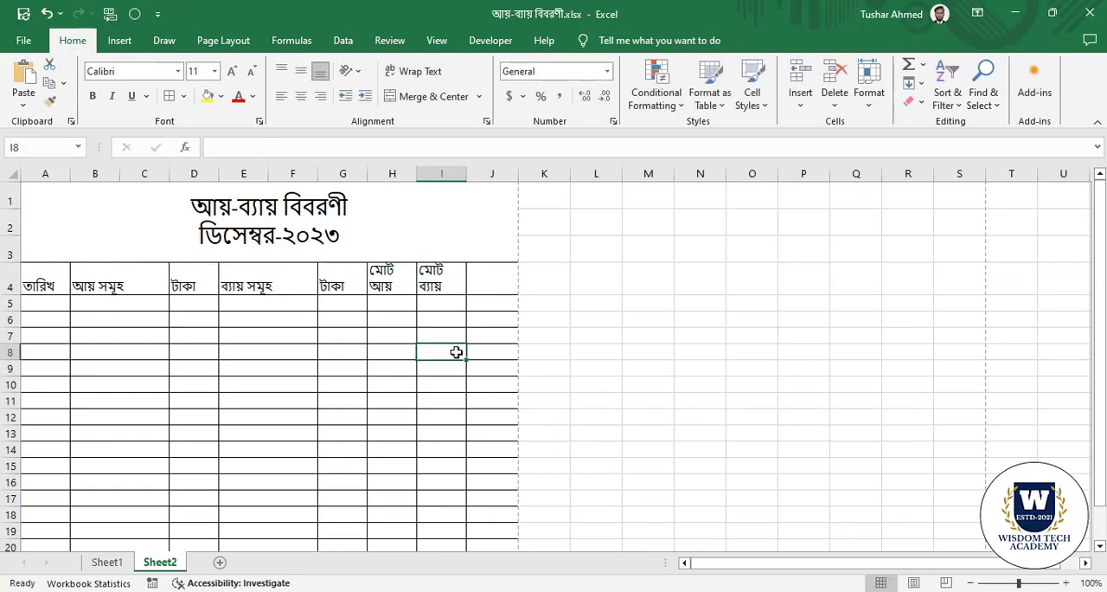
# Enter the heading ব্যালেন্স in cell J4.
pyautogui.click(491, 283)
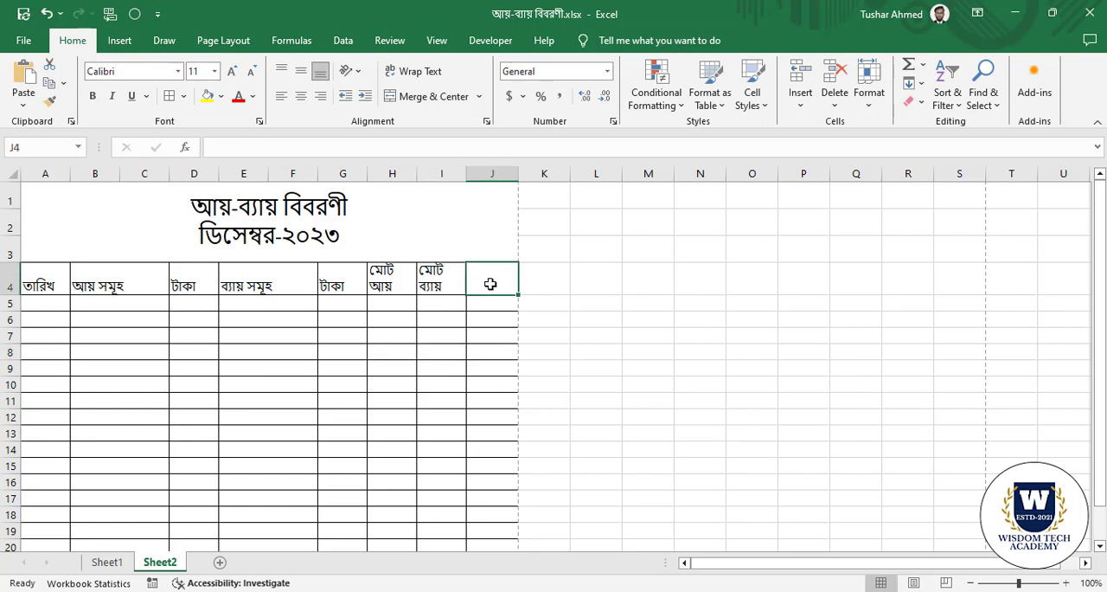
pyautogui.write('ব্যালে')
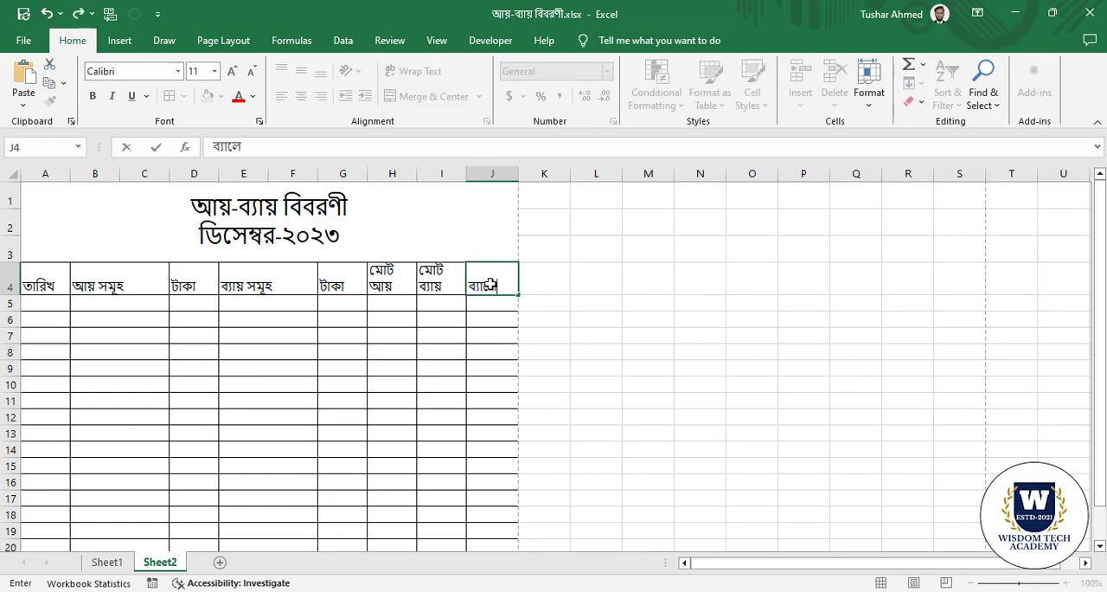
pyautogui.write('ন্স')
pyautogui.click(456, 339)
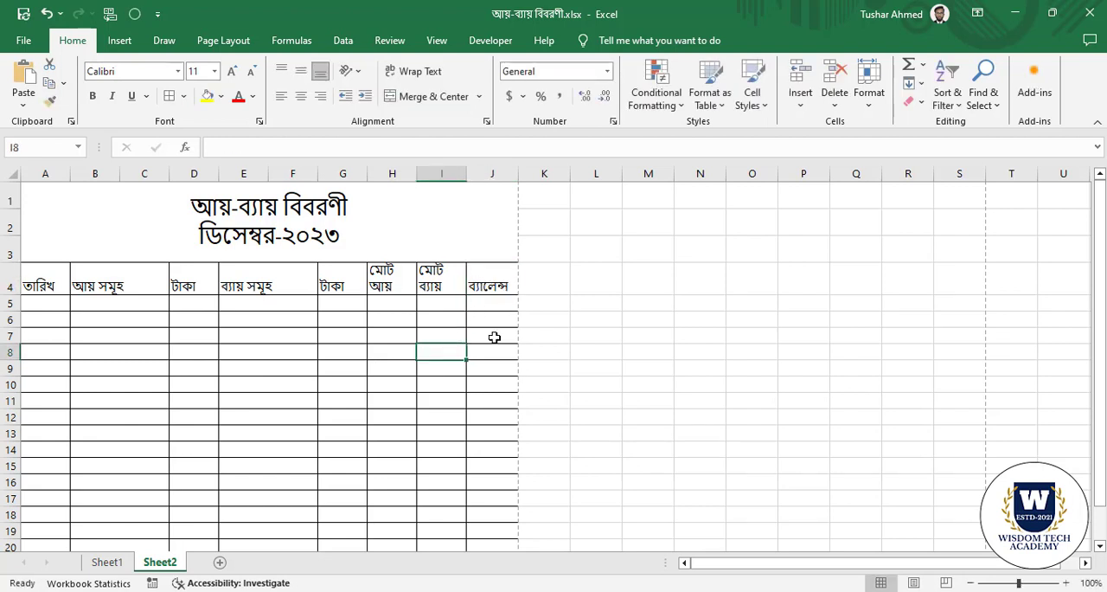
# Center the column headings in A4:J4 both horizontally and vertically.
pyautogui.click(52, 277)
pyautogui.moveTo(109, 272); pyautogui.dragTo(498, 279)
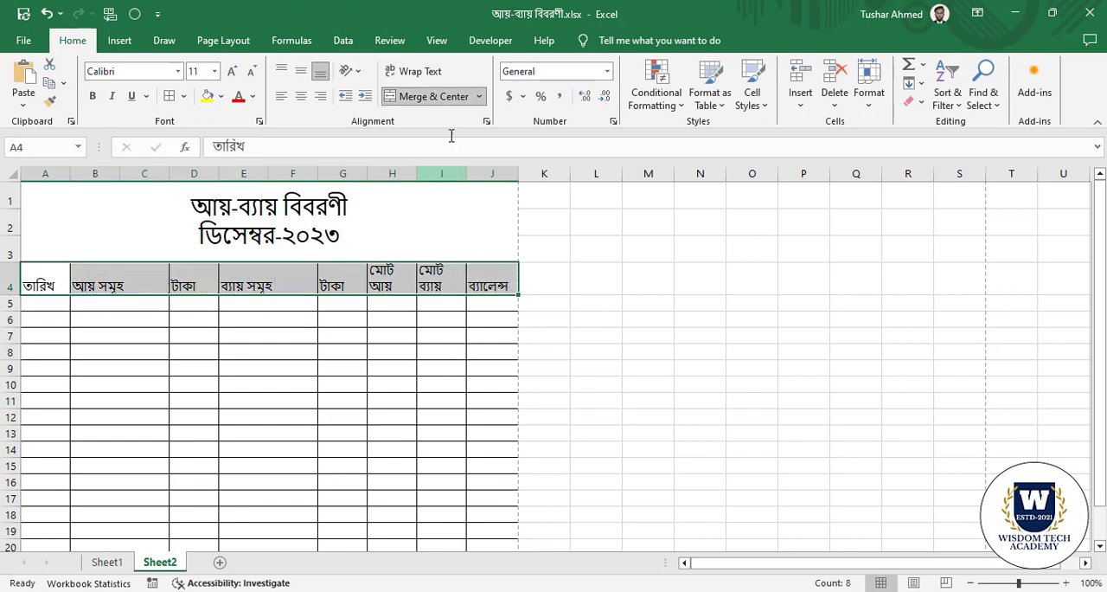
pyautogui.click(301, 96)
pyautogui.click(301, 71)
pyautogui.click(284, 375)
pyautogui.click(26, 304)
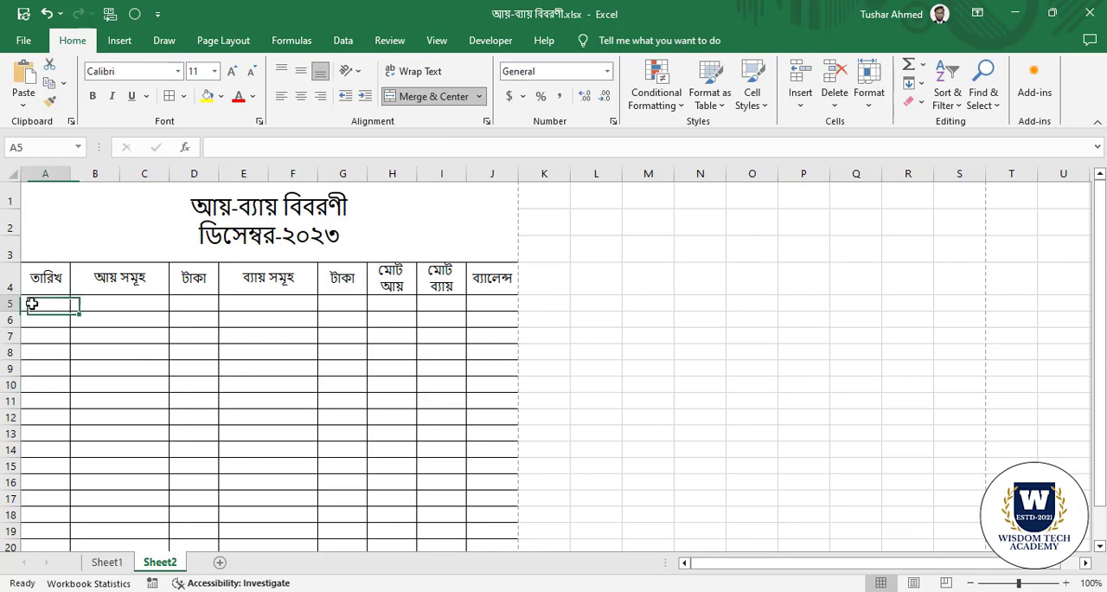
pyautogui.click(112, 371)
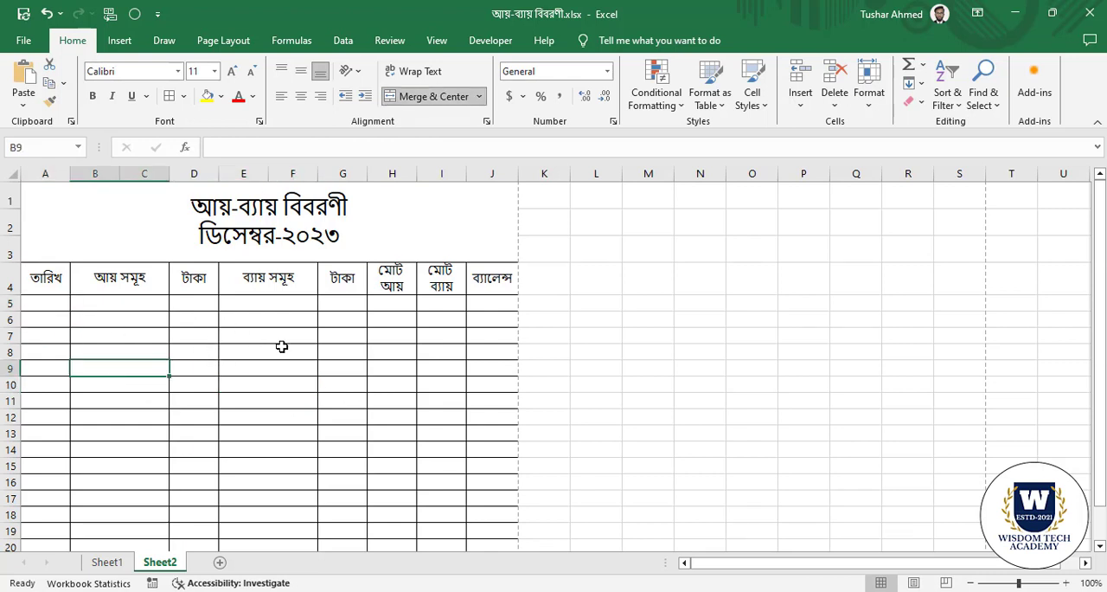
pyautogui.click(282, 346)
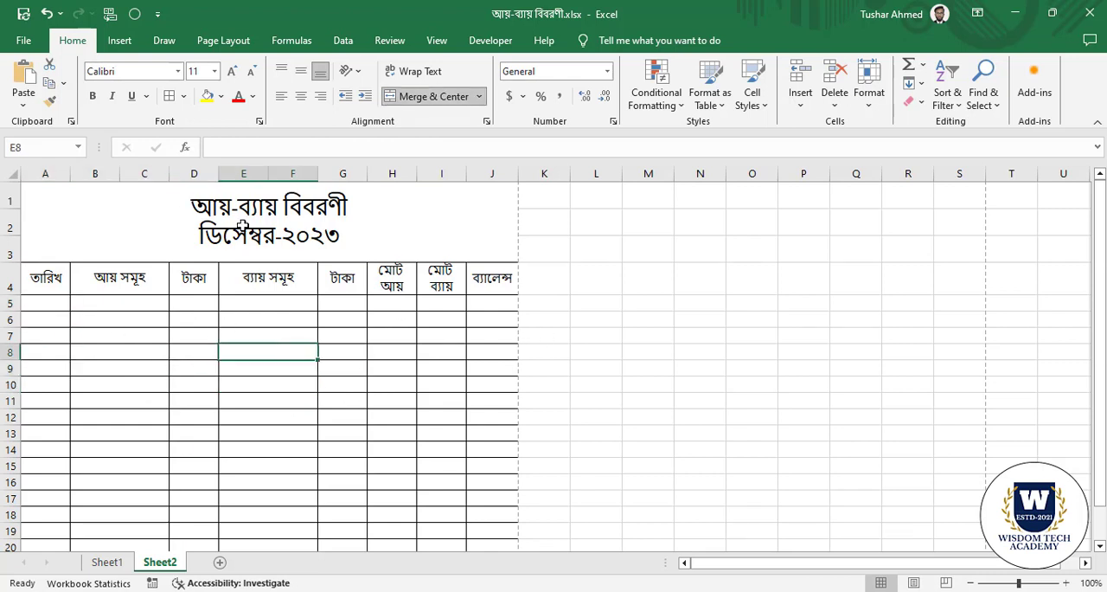
pyautogui.click(180, 440)
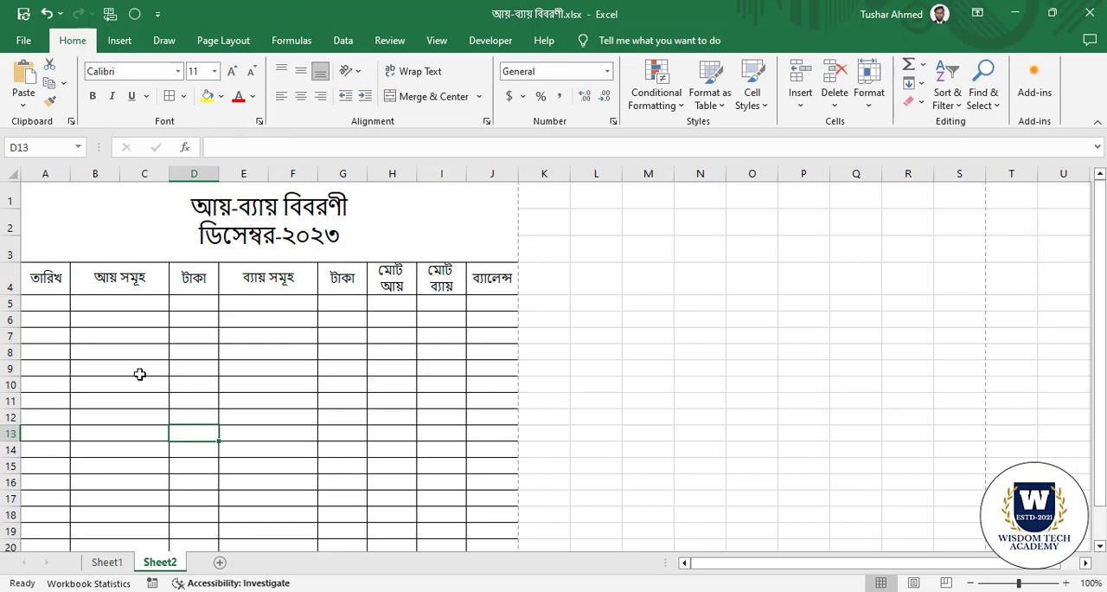
pyautogui.click(116, 337)
# Fill the merged title cell A1 with the standard yellow color.
pyautogui.click(130, 224)
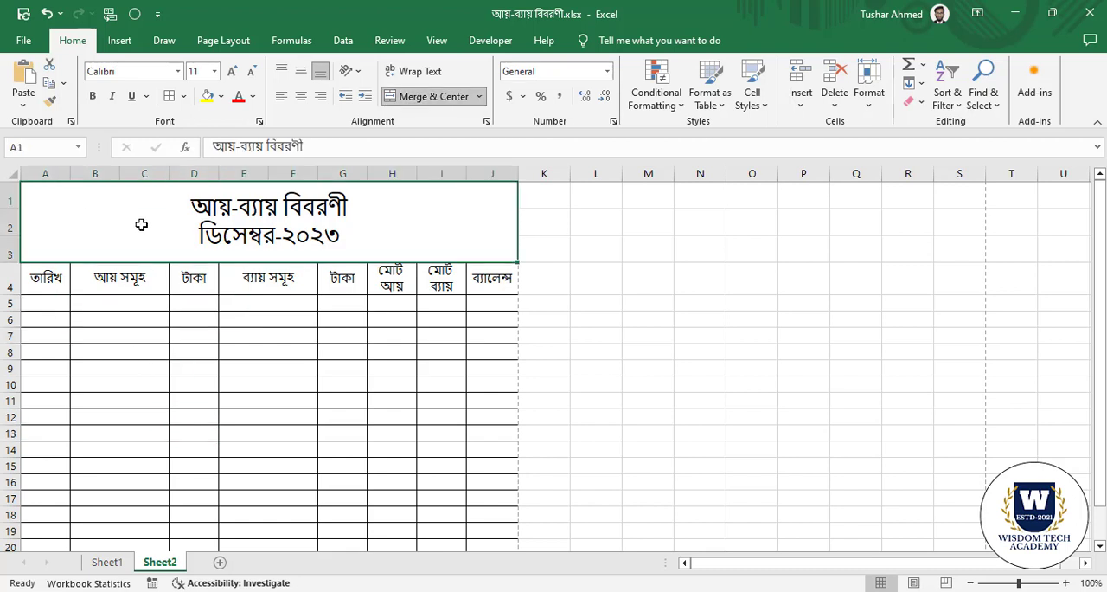
pyautogui.click(221, 96)
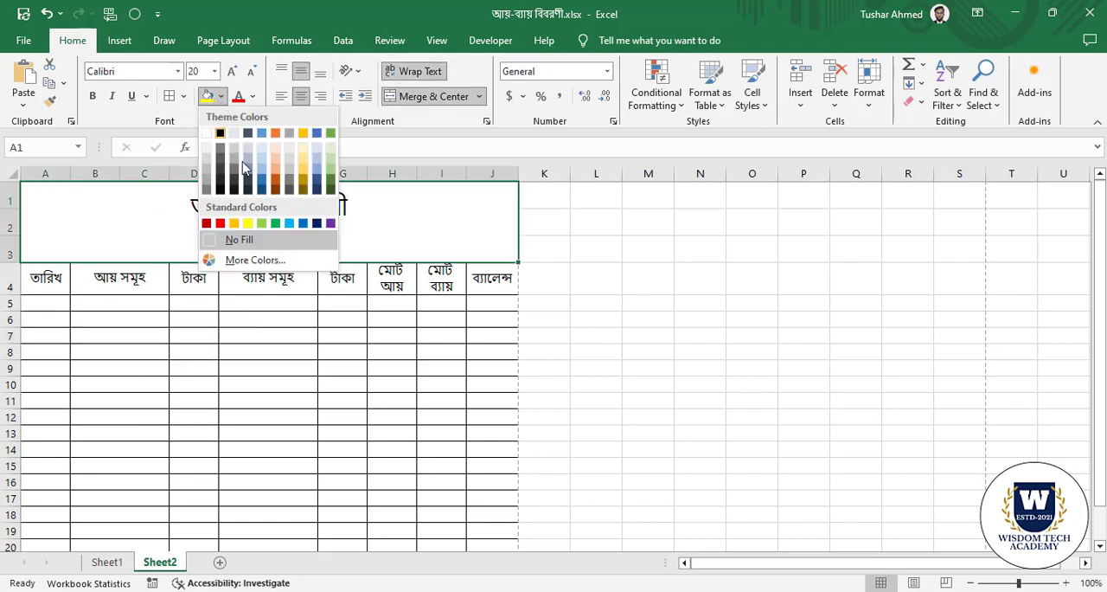
pyautogui.click(247, 223)
pyautogui.click(301, 453)
# Fill the column headings in A4:J4 with a light orange theme color.
pyautogui.moveTo(51, 279); pyautogui.dragTo(498, 279)
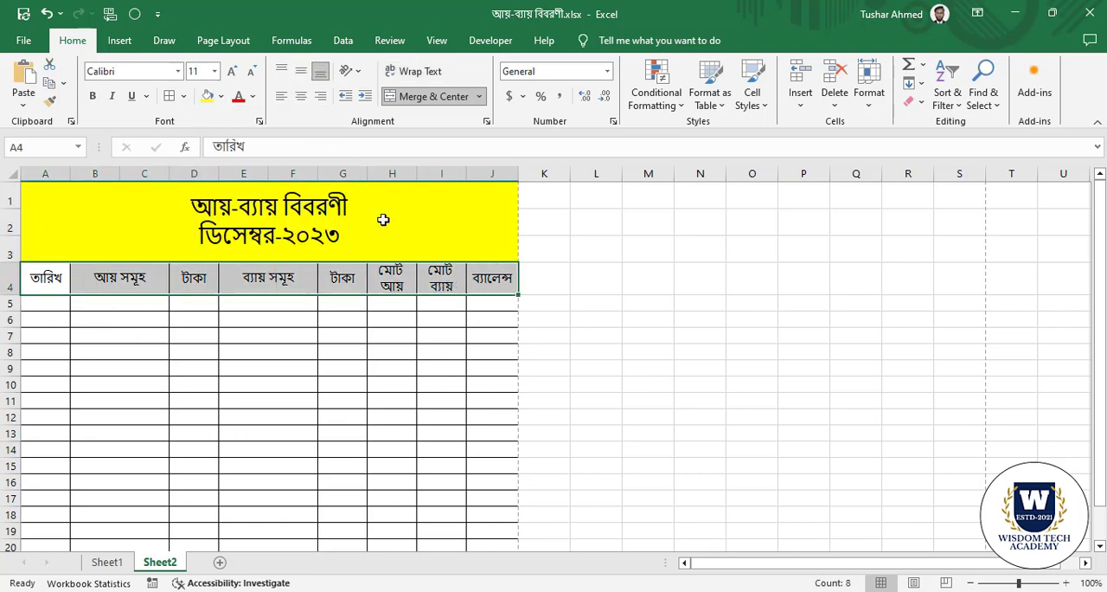
pyautogui.click(220, 96)
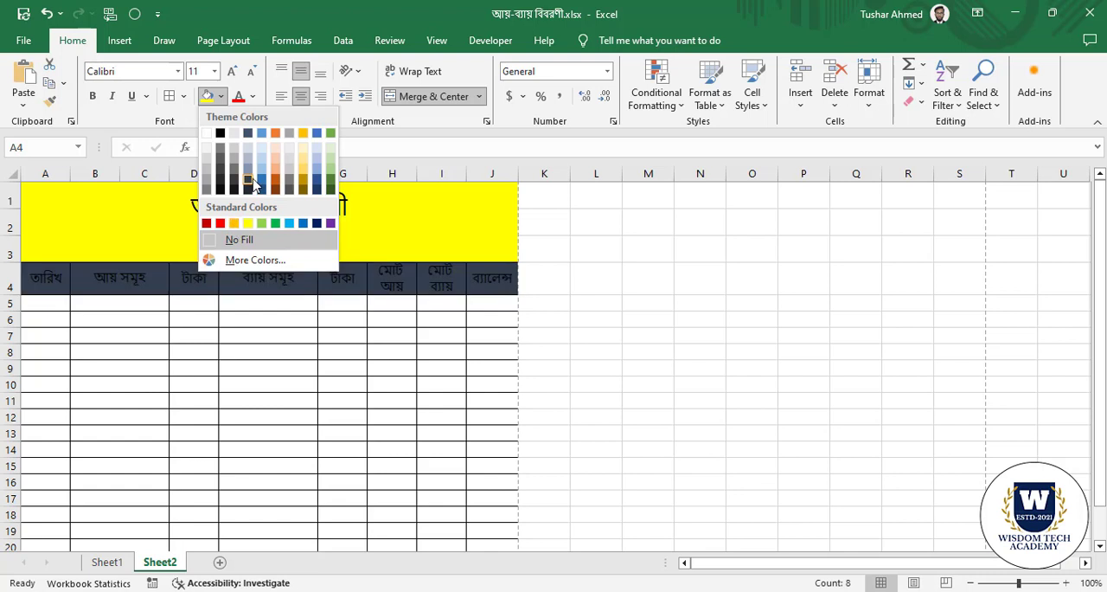
pyautogui.click(277, 165)
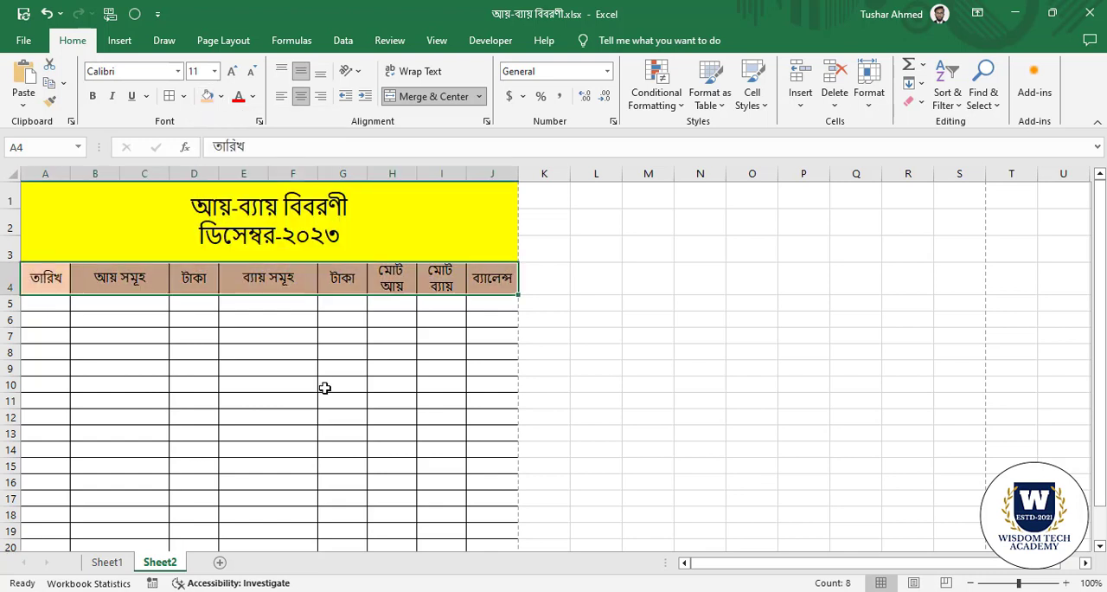
pyautogui.click(138, 352)
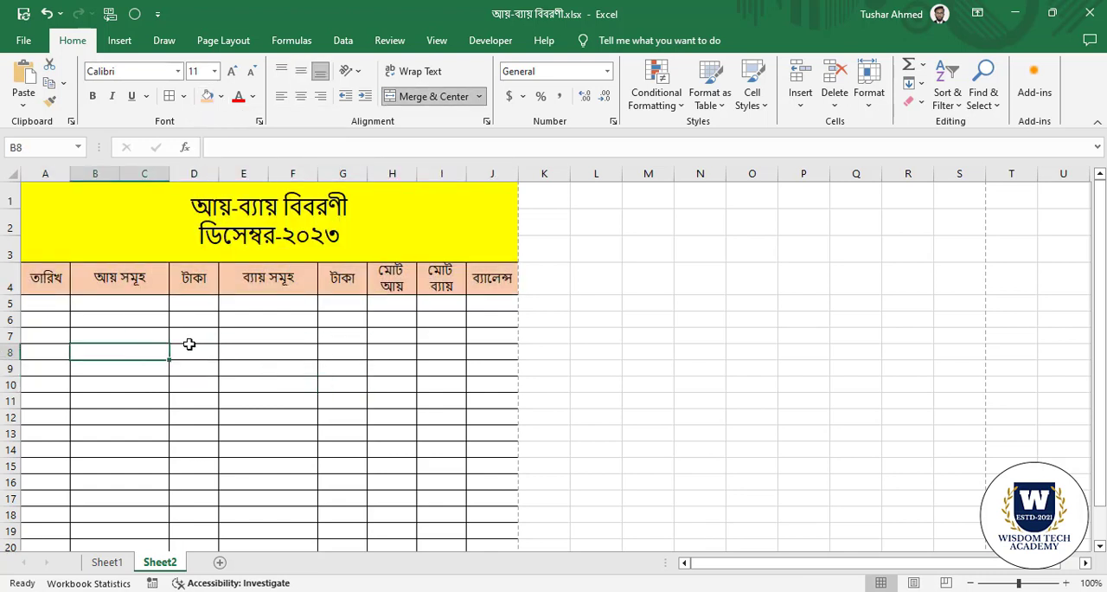
pyautogui.click(49, 308)
pyautogui.click(146, 368)
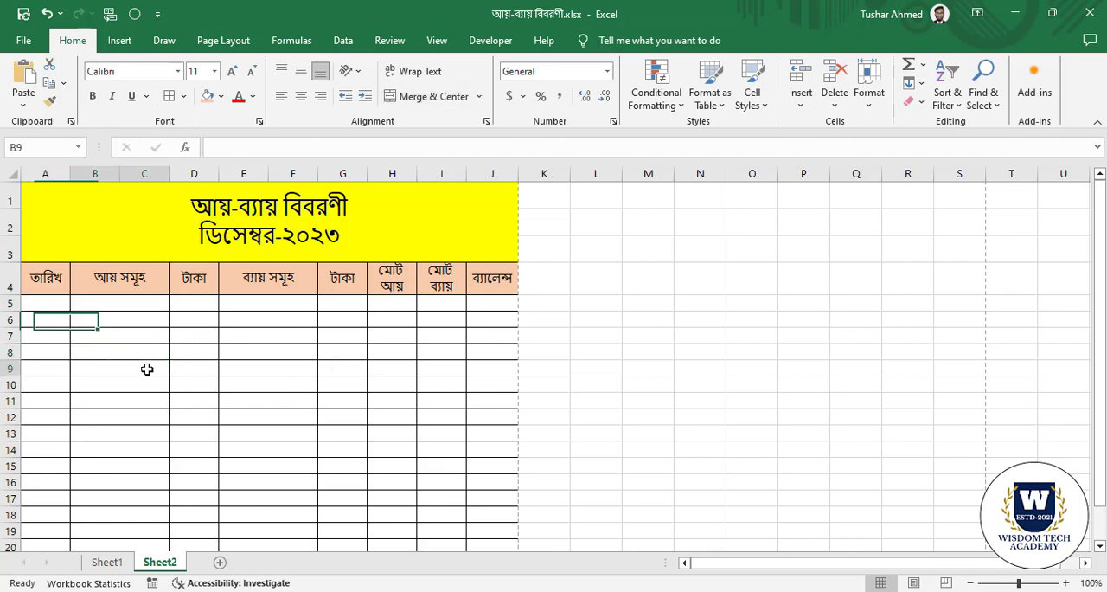
pyautogui.click(400, 353)
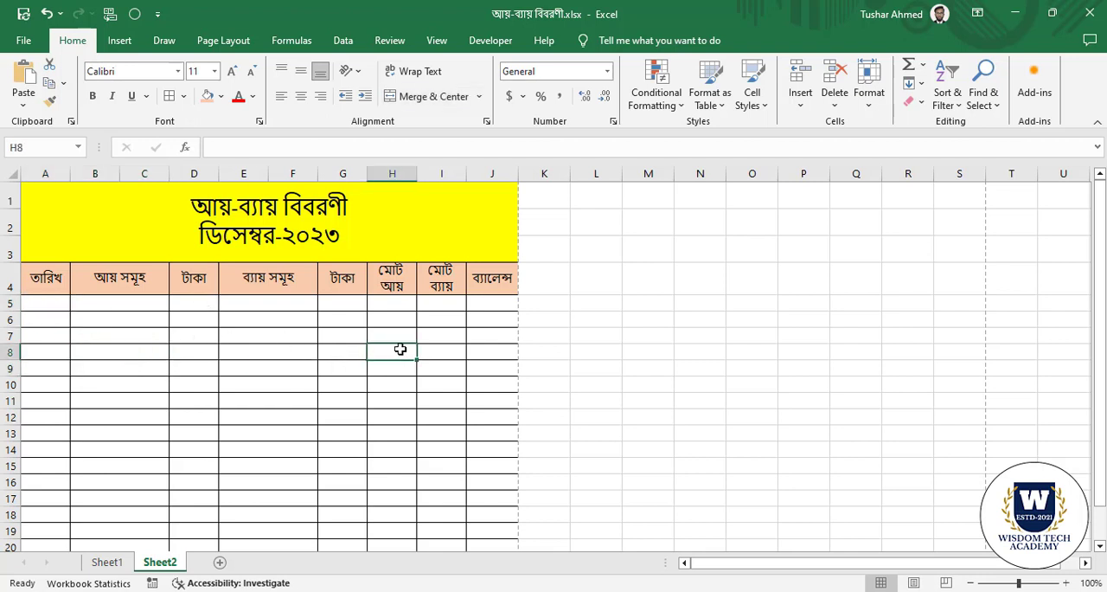
pyautogui.click(405, 305)
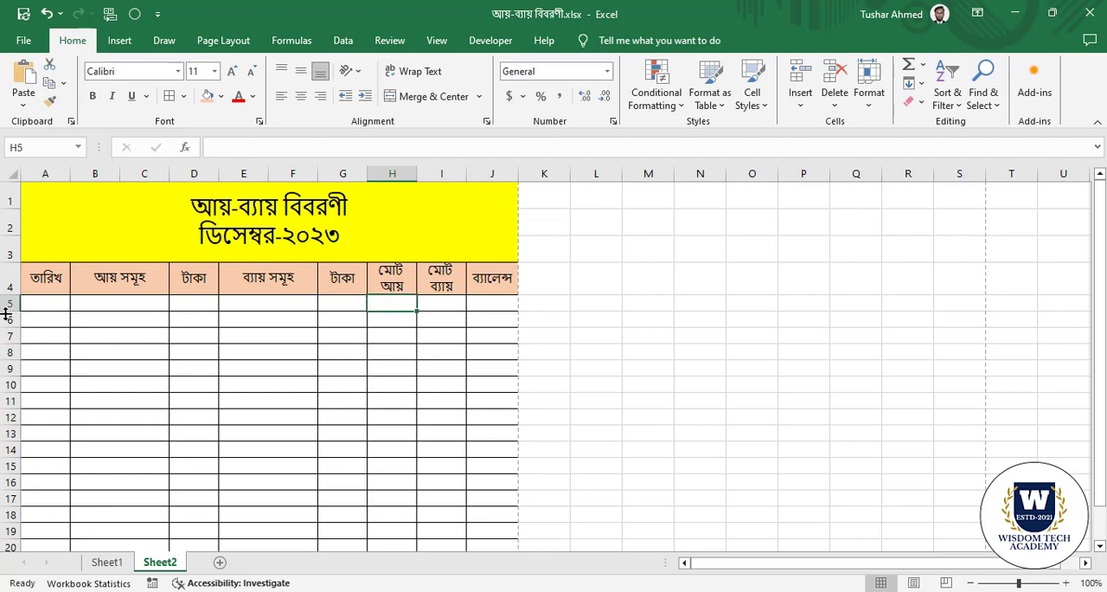
pyautogui.moveTo(199, 302); pyautogui.dragTo(195, 421)
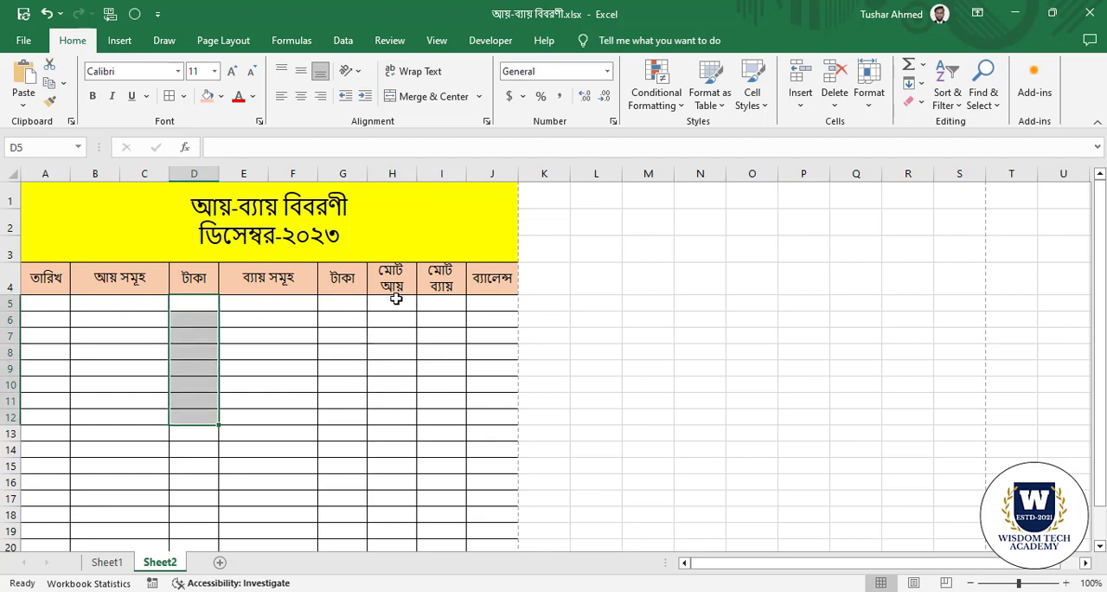
pyautogui.moveTo(395, 299); pyautogui.dragTo(393, 336)
pyautogui.moveTo(200, 301); pyautogui.dragTo(206, 367)
pyautogui.moveTo(396, 302); pyautogui.dragTo(413, 417)
pyautogui.click(409, 363)
# Enter the formula =D5 in the মোট আয় cell H5 and copy it down to H21.
pyautogui.click(400, 306)
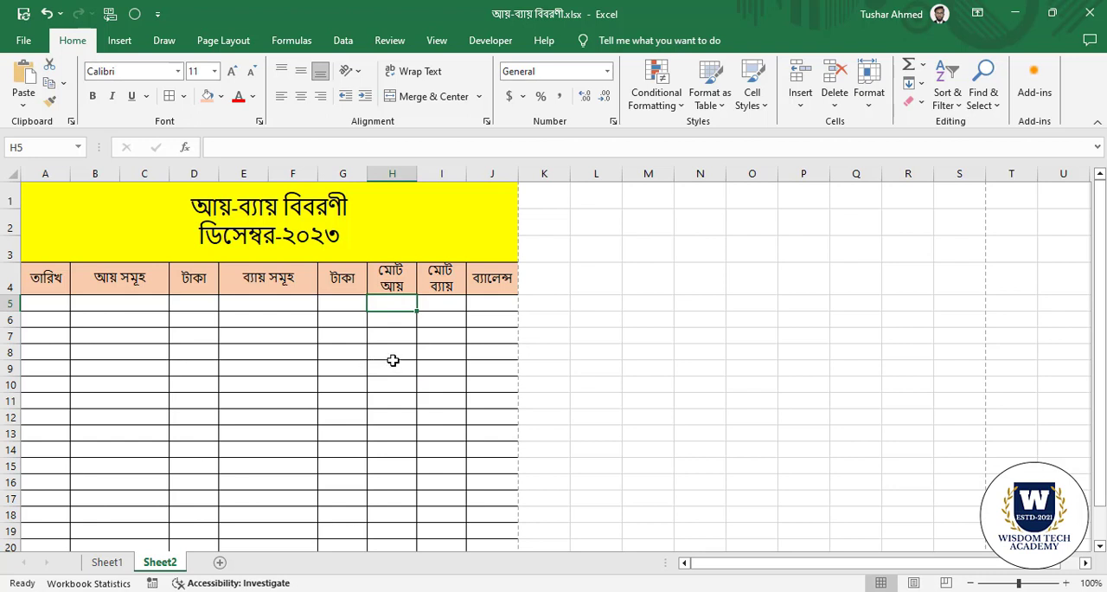
pyautogui.write('=')
pyautogui.click(203, 300)
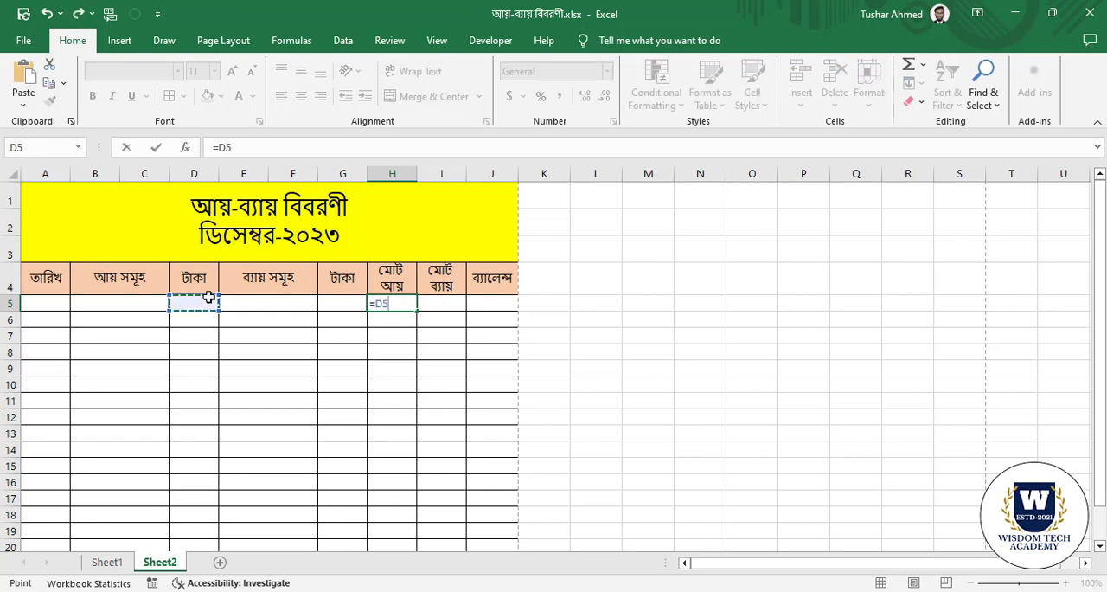
pyautogui.press('Return')
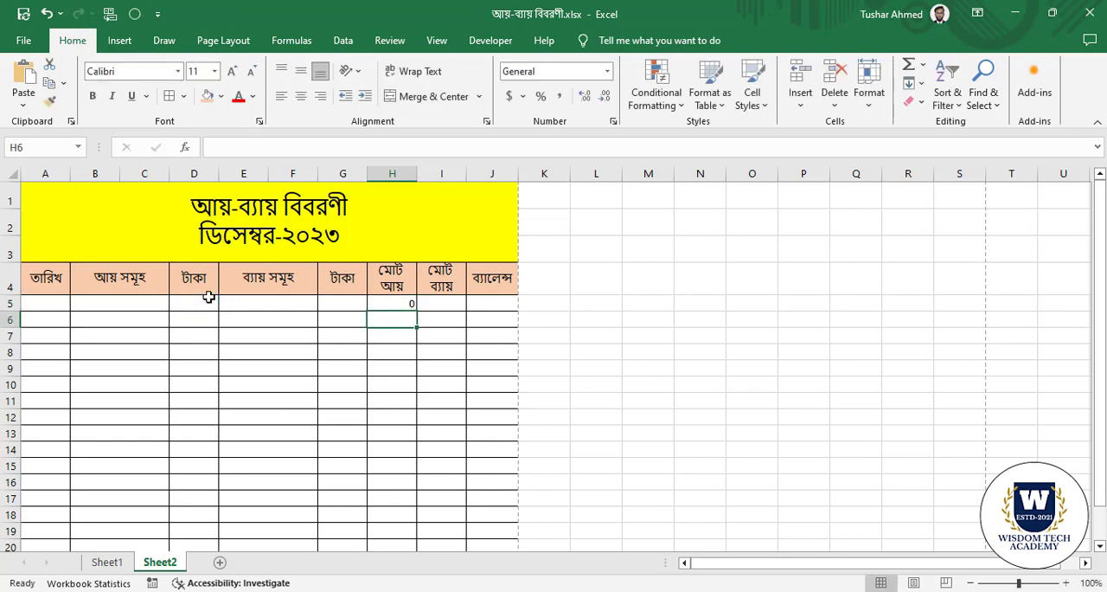
pyautogui.click(397, 301)
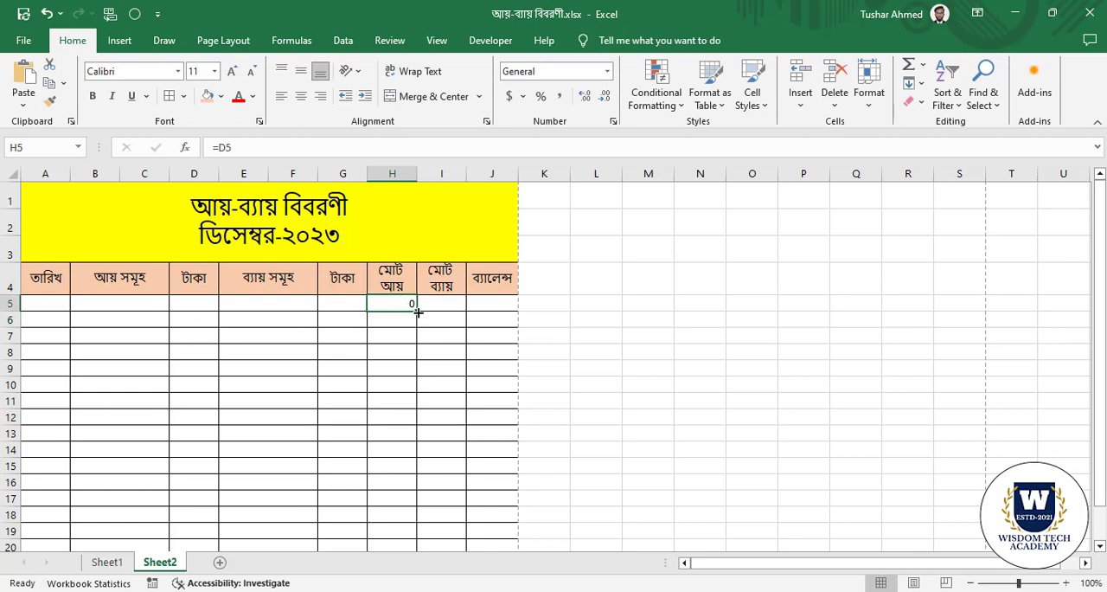
pyautogui.moveTo(418, 312); pyautogui.dragTo(423, 520)
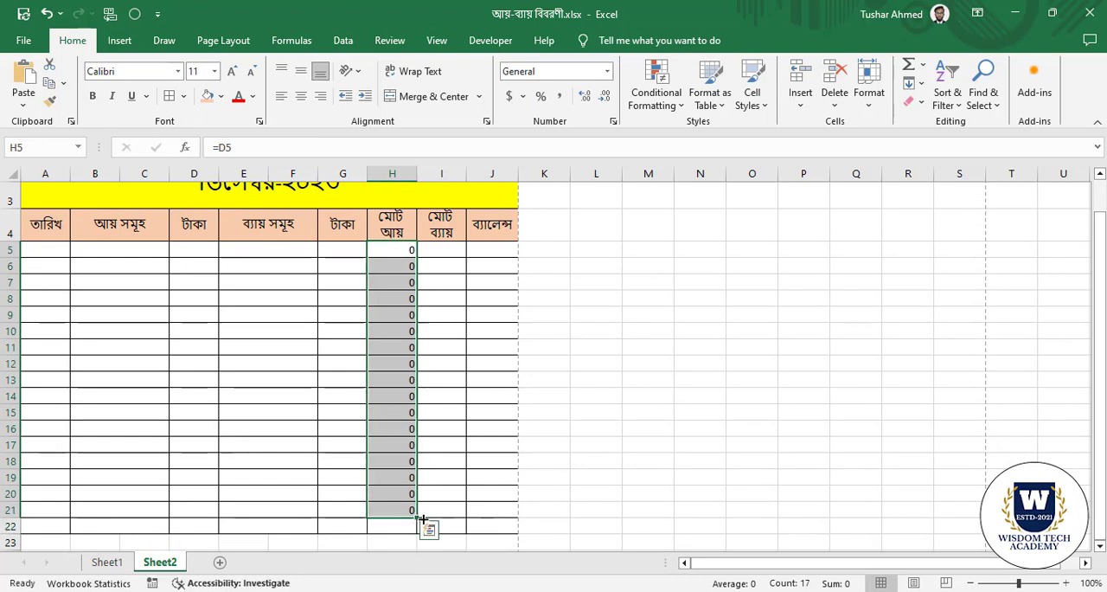
pyautogui.click(451, 488)
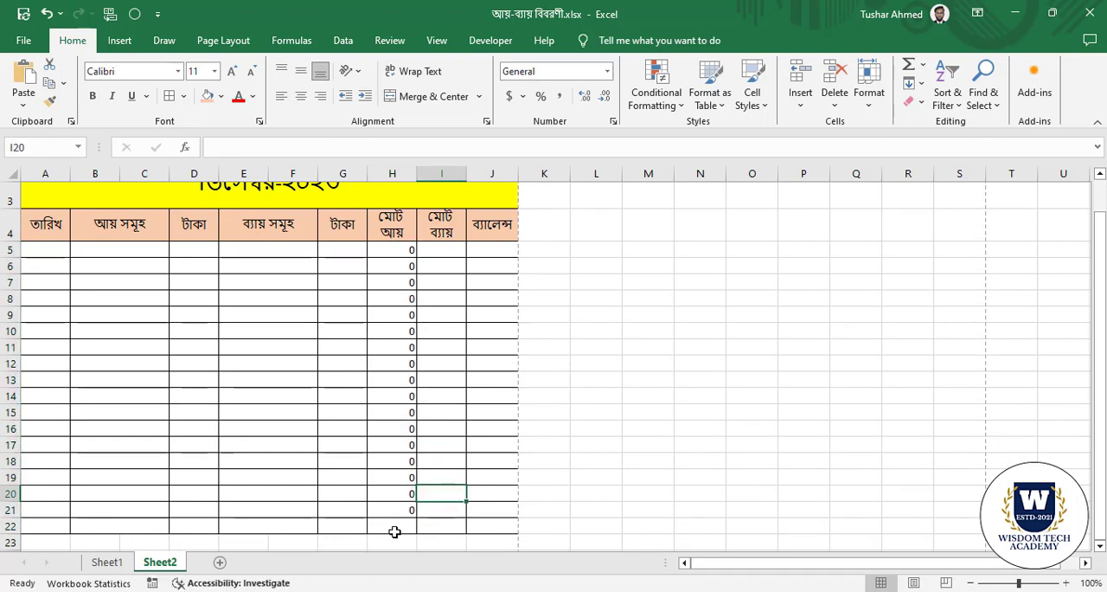
# Enter the formula =G5 in the মোট ব্যায় cell I5 and copy it down to I21.
pyautogui.click(454, 300)
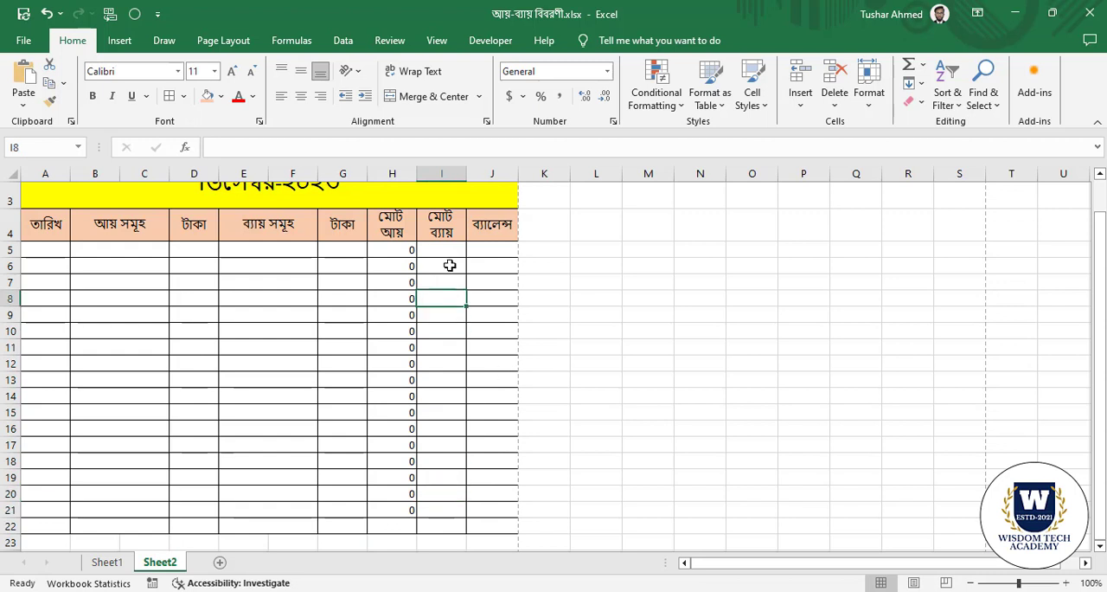
pyautogui.click(455, 249)
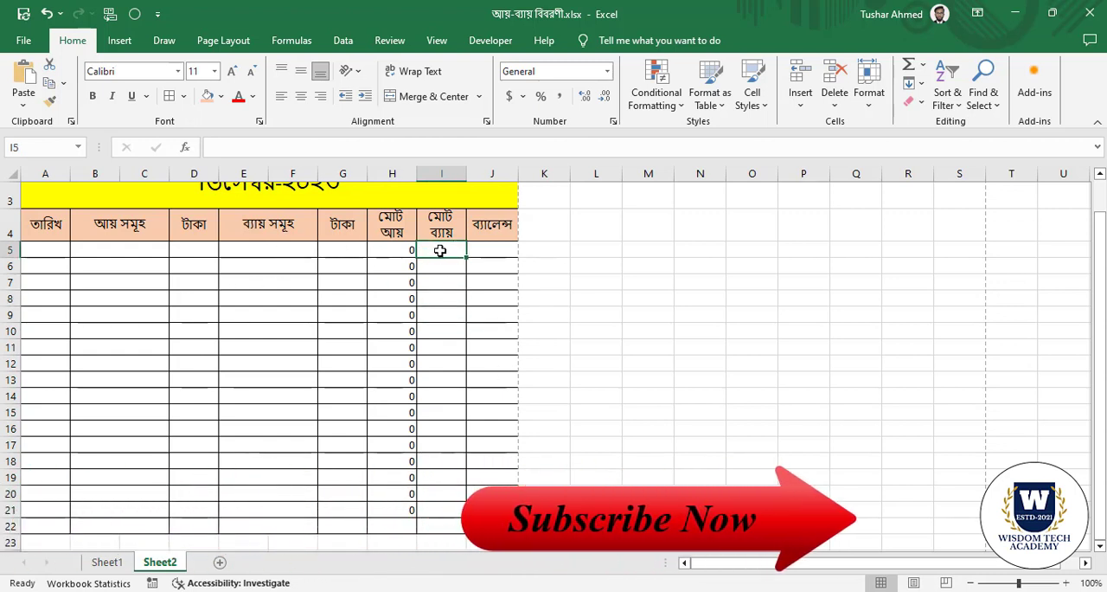
pyautogui.write('=')
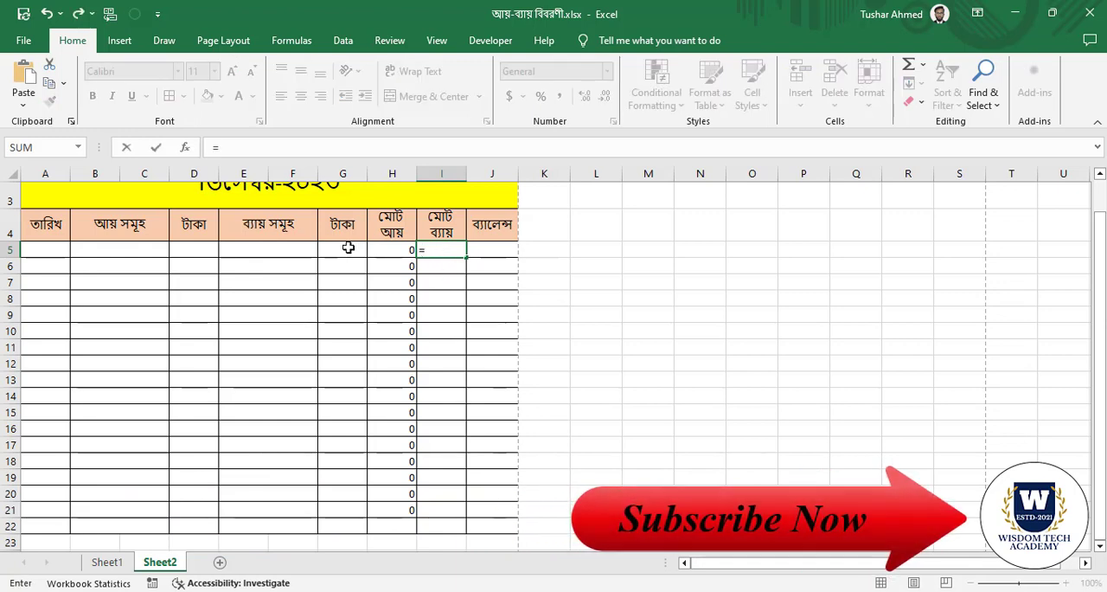
pyautogui.click(347, 248)
pyautogui.press('Return')
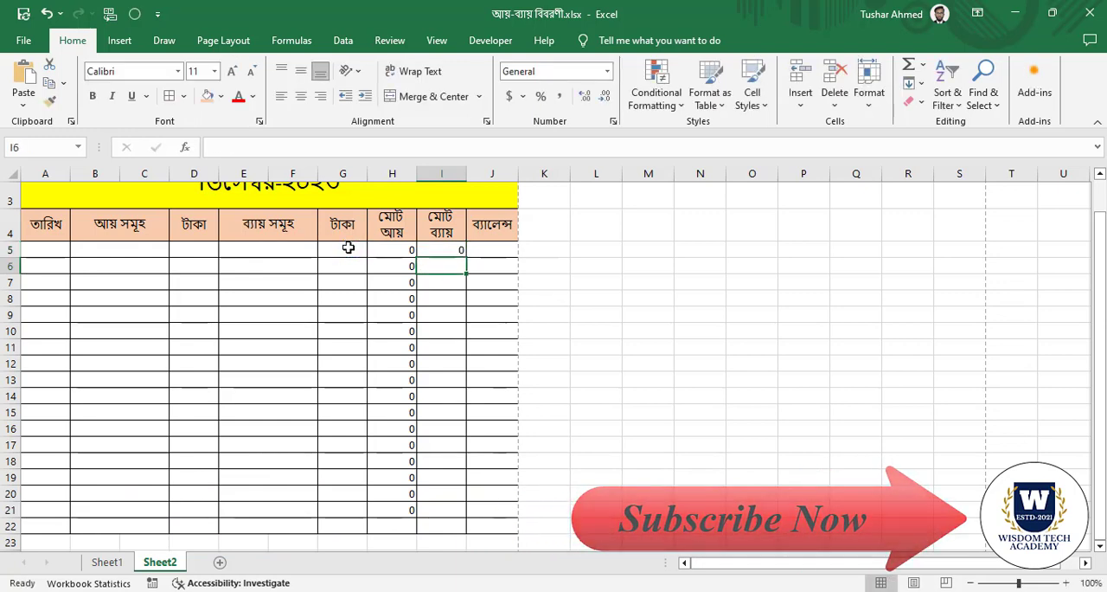
pyautogui.click(462, 250)
pyautogui.moveTo(466, 257); pyautogui.dragTo(466, 517)
pyautogui.click(507, 394)
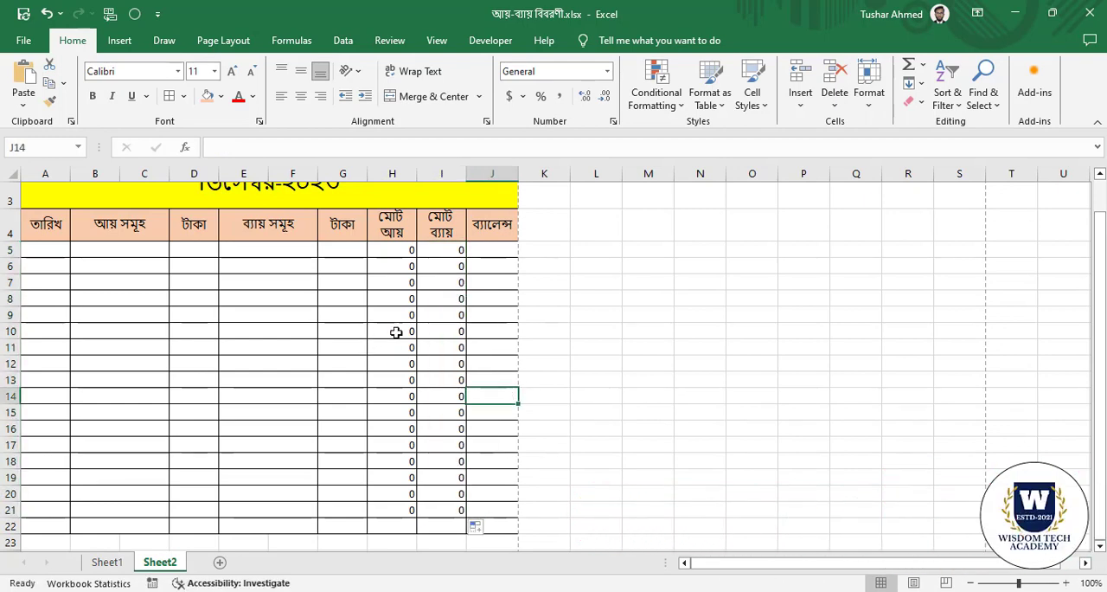
pyautogui.scroll(1, 444, 329)
pyautogui.click(502, 305)
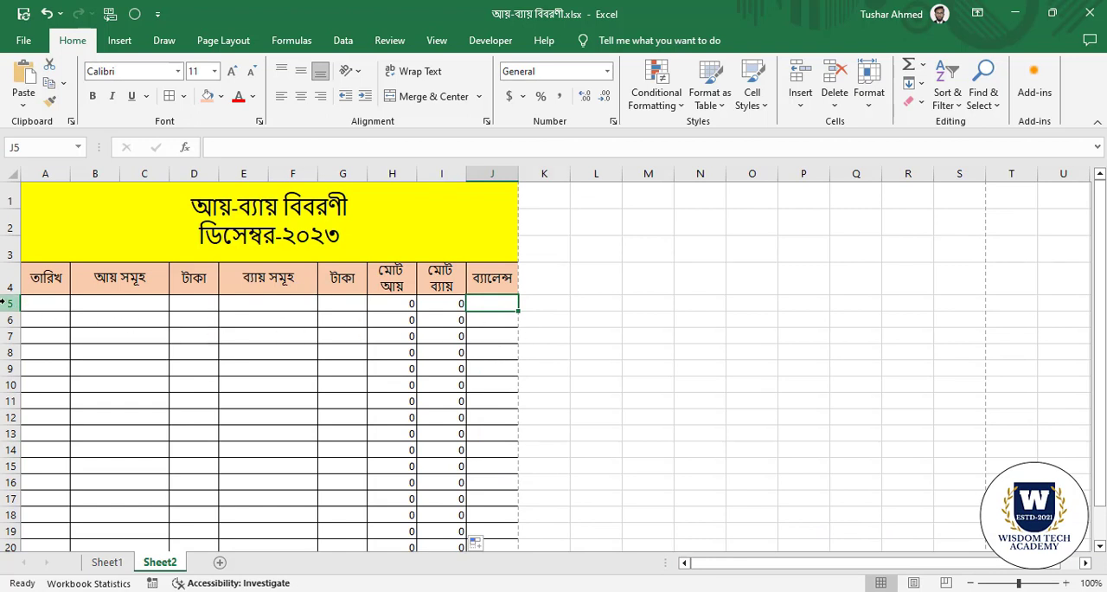
pyautogui.click(50, 301)
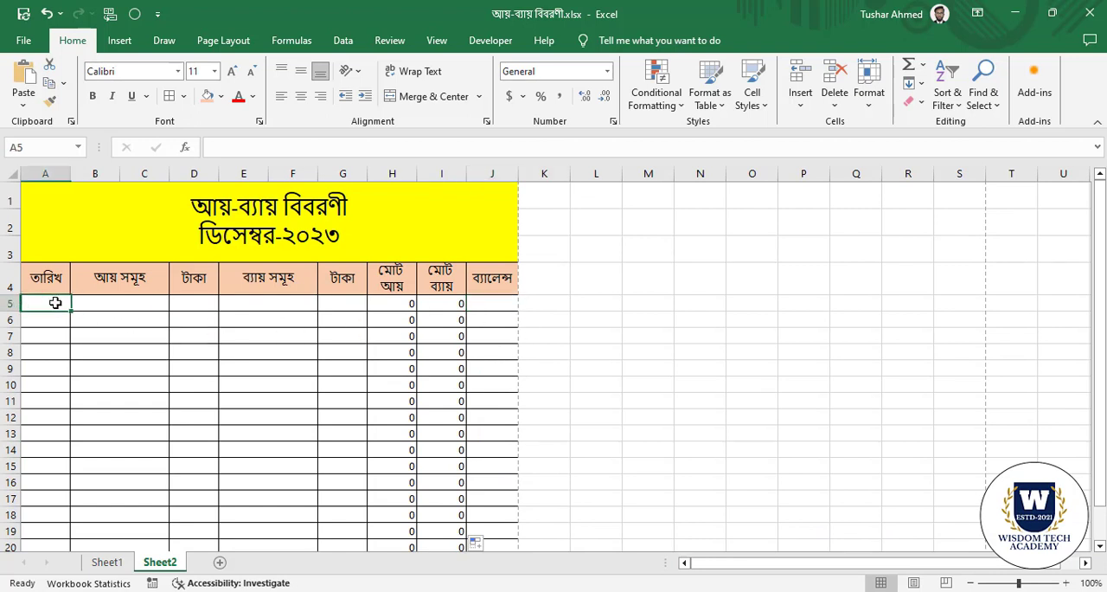
pyautogui.click(111, 301)
pyautogui.click(297, 301)
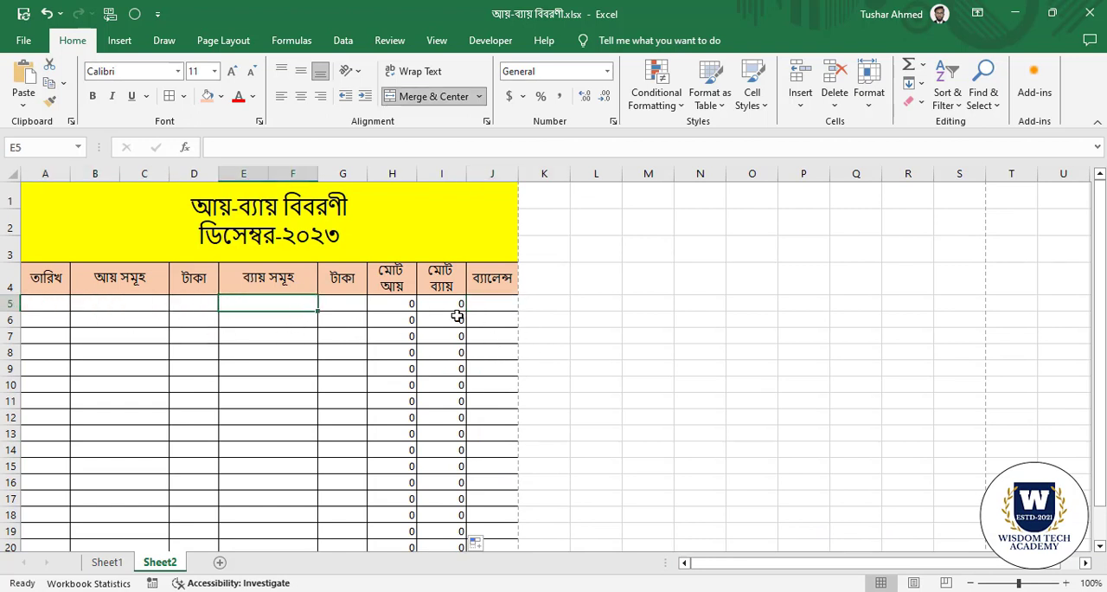
# Enter the formula =H5-I5 in the ব্যালেন্স cell J5.
pyautogui.click(492, 302)
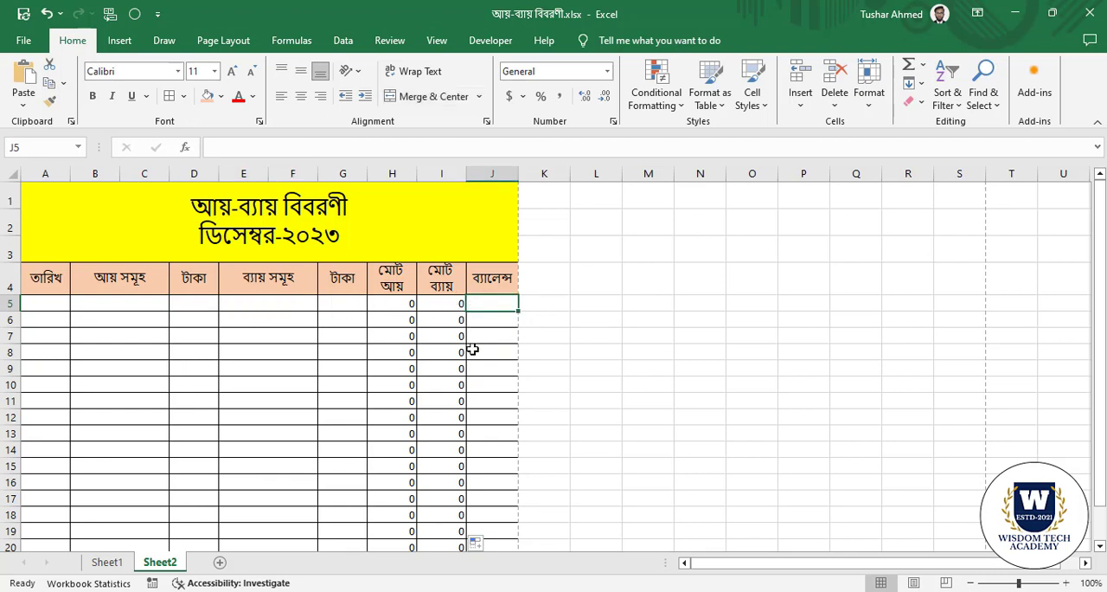
pyautogui.write('=')
pyautogui.click(405, 304)
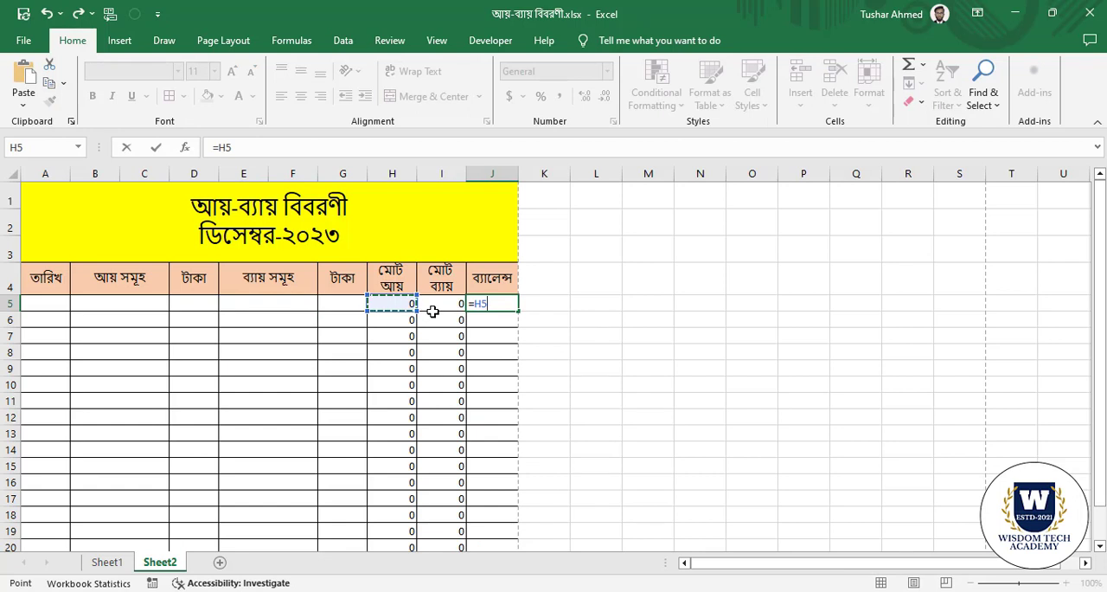
pyautogui.write('-')
pyautogui.click(446, 303)
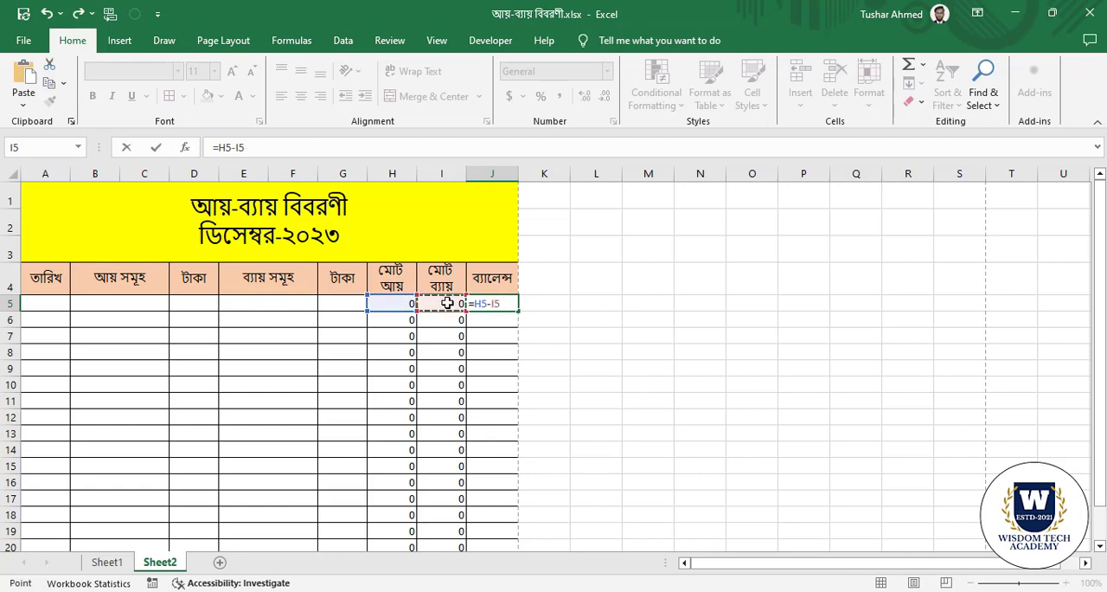
pyautogui.press('Return')
pyautogui.click(379, 415)
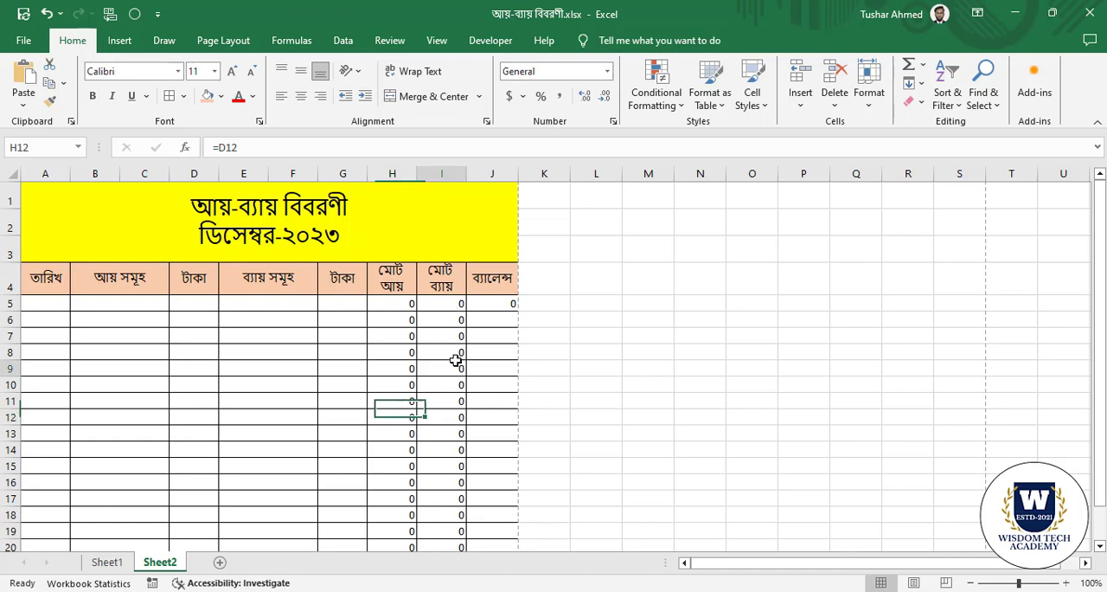
pyautogui.click(457, 357)
pyautogui.click(408, 306)
pyautogui.click(452, 302)
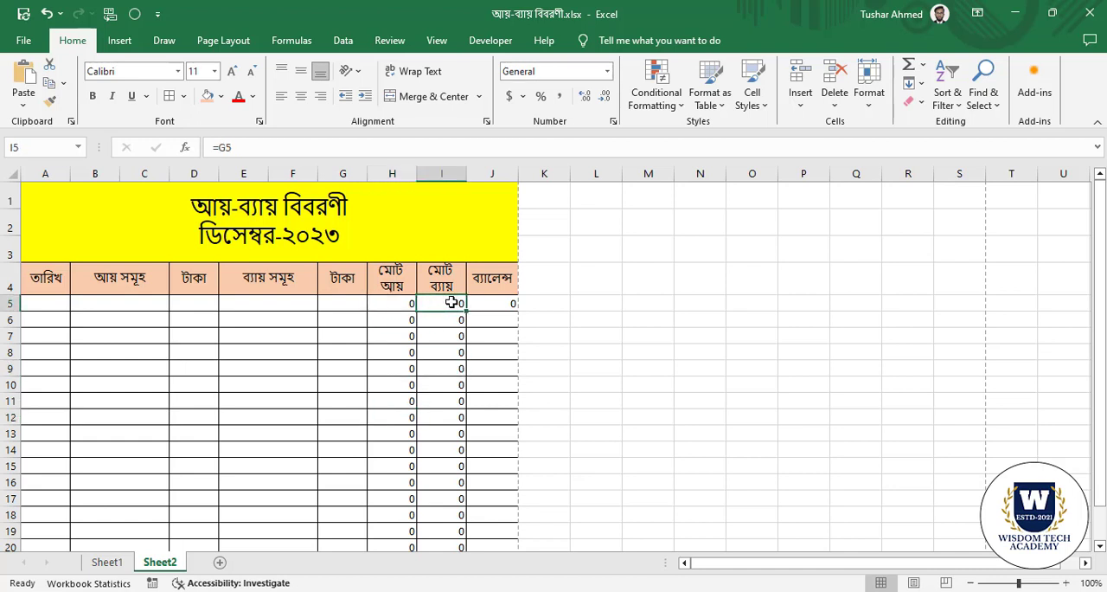
pyautogui.click(511, 303)
pyautogui.click(439, 357)
pyautogui.click(498, 303)
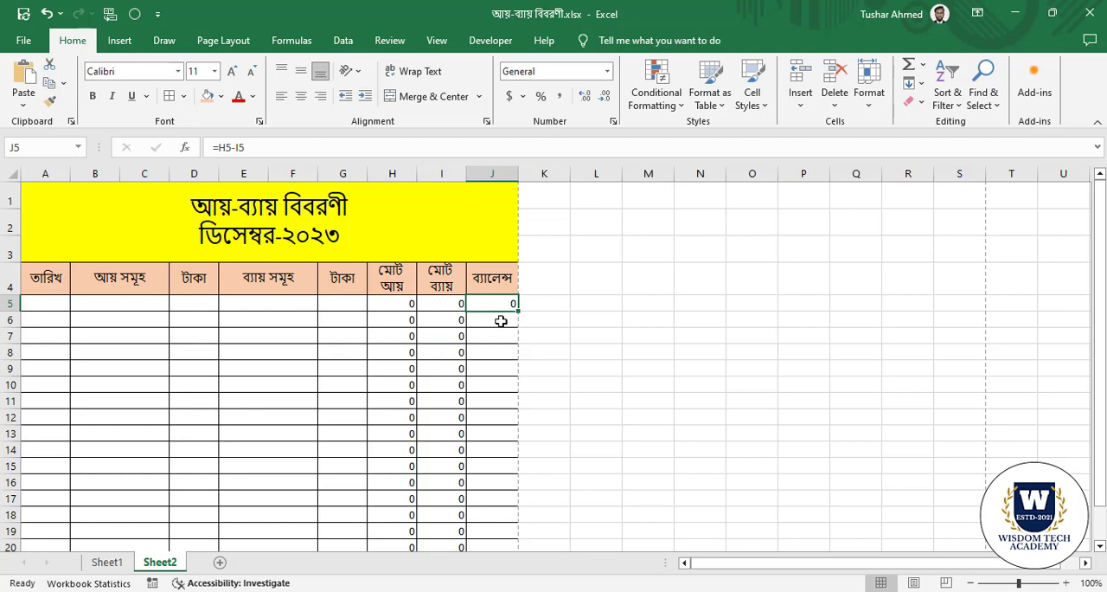
# Enter the running balance formula =J5+H6-I6 in the ব্যালেন্স cell J6.
pyautogui.click(501, 321)
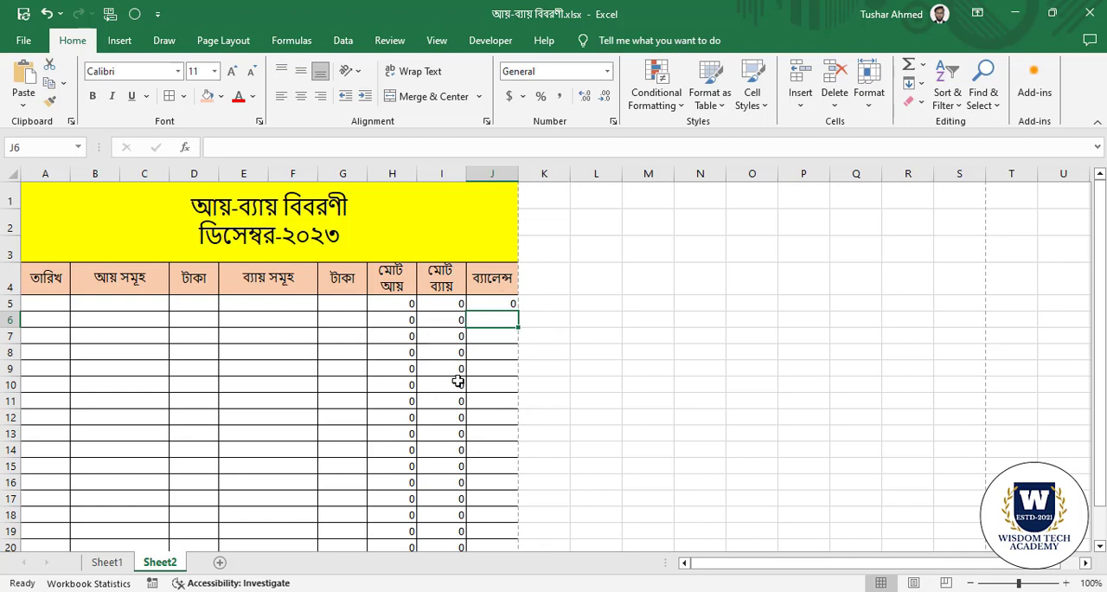
pyautogui.click(452, 424)
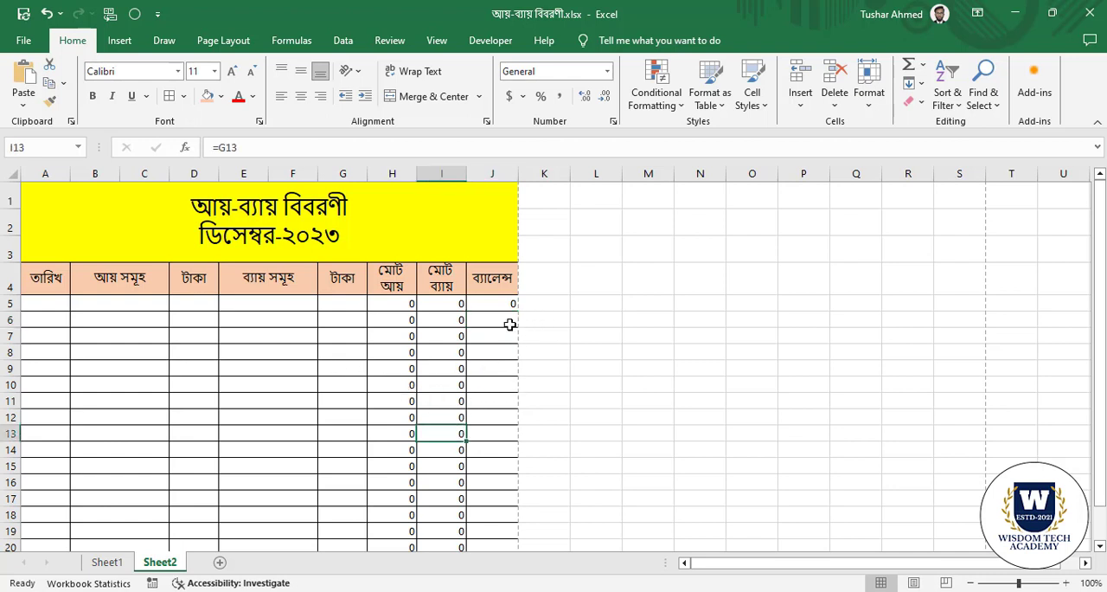
pyautogui.click(508, 322)
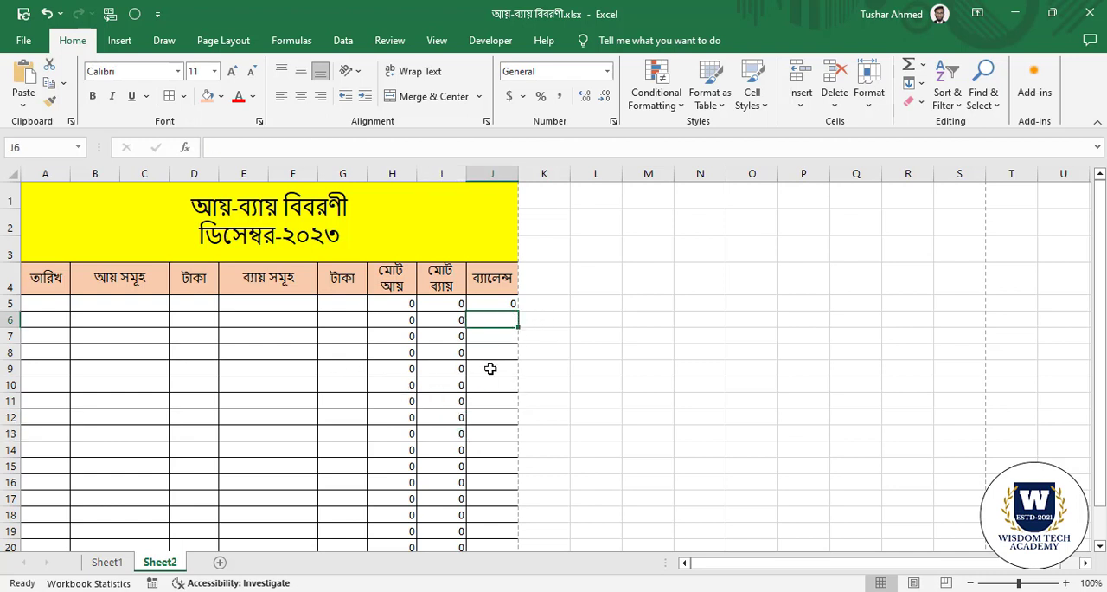
pyautogui.write('=')
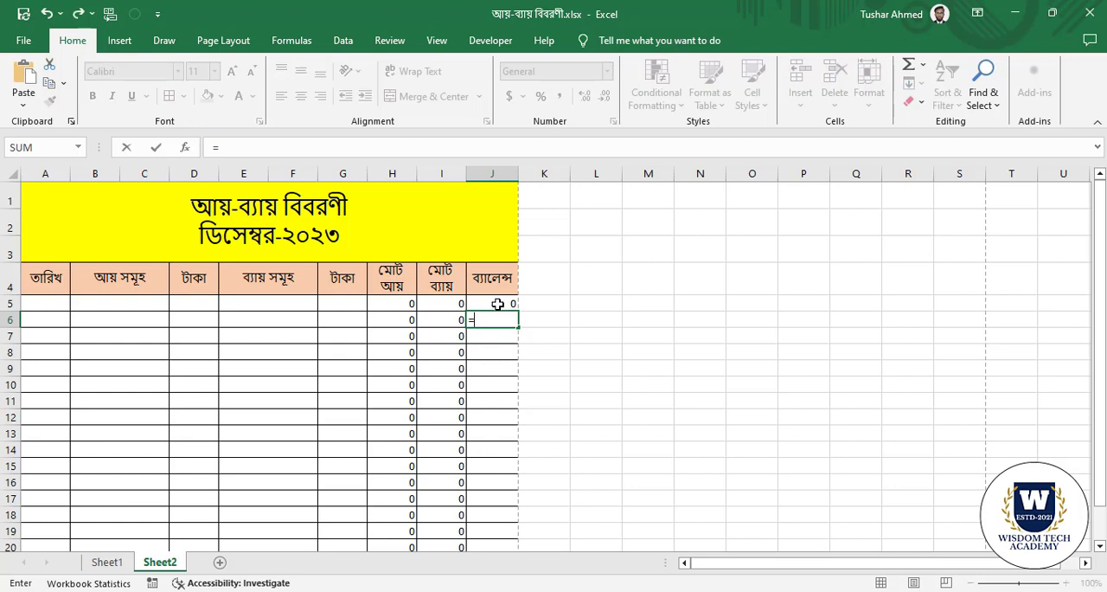
pyautogui.click(499, 303)
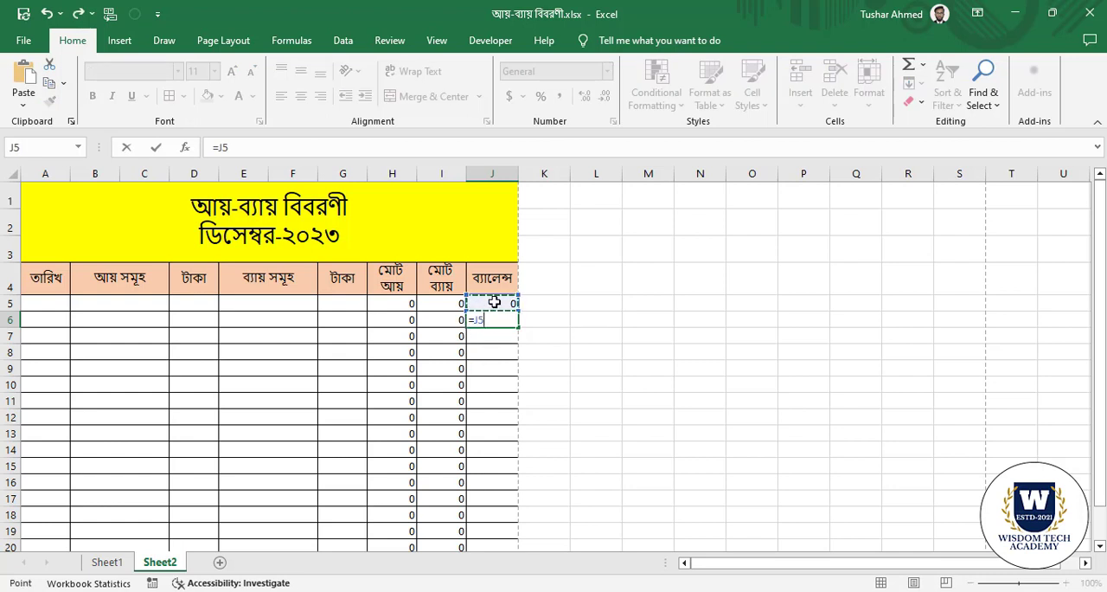
pyautogui.write('-')
pyautogui.click(396, 320)
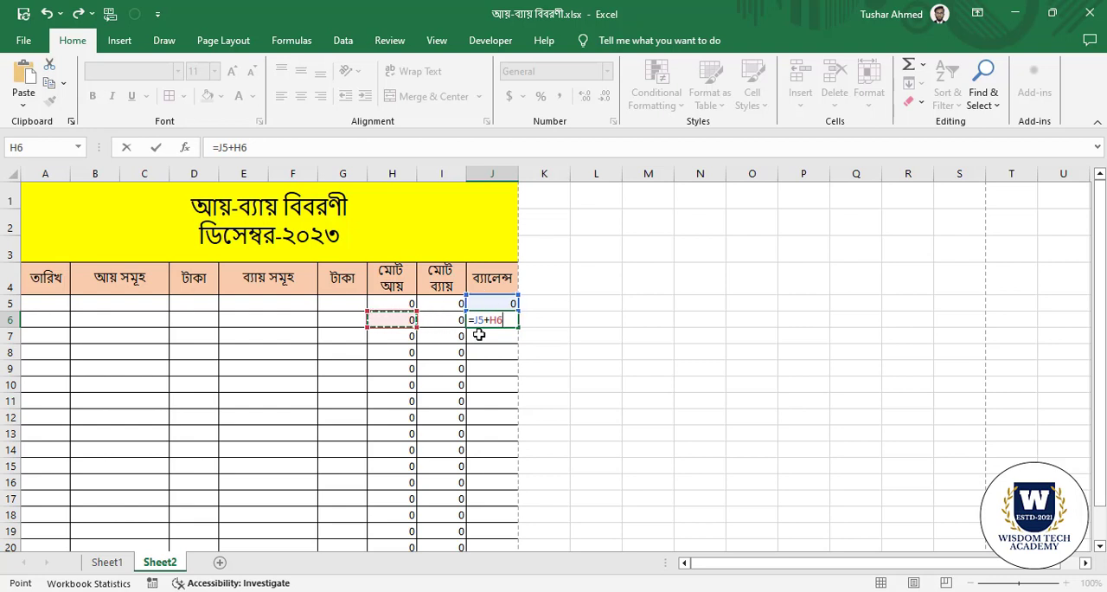
pyautogui.write('-')
pyautogui.click(444, 320)
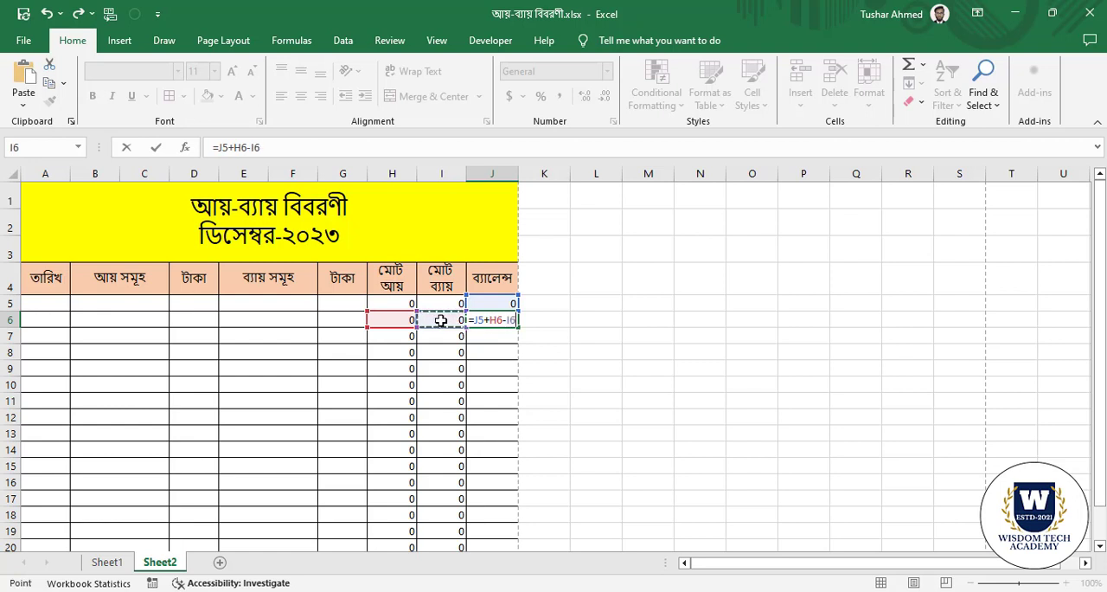
pyautogui.press('Return')
# Copy the balance formula from J6 down through the remaining table rows of the ব্যালেন্স column.
pyautogui.click(487, 322)
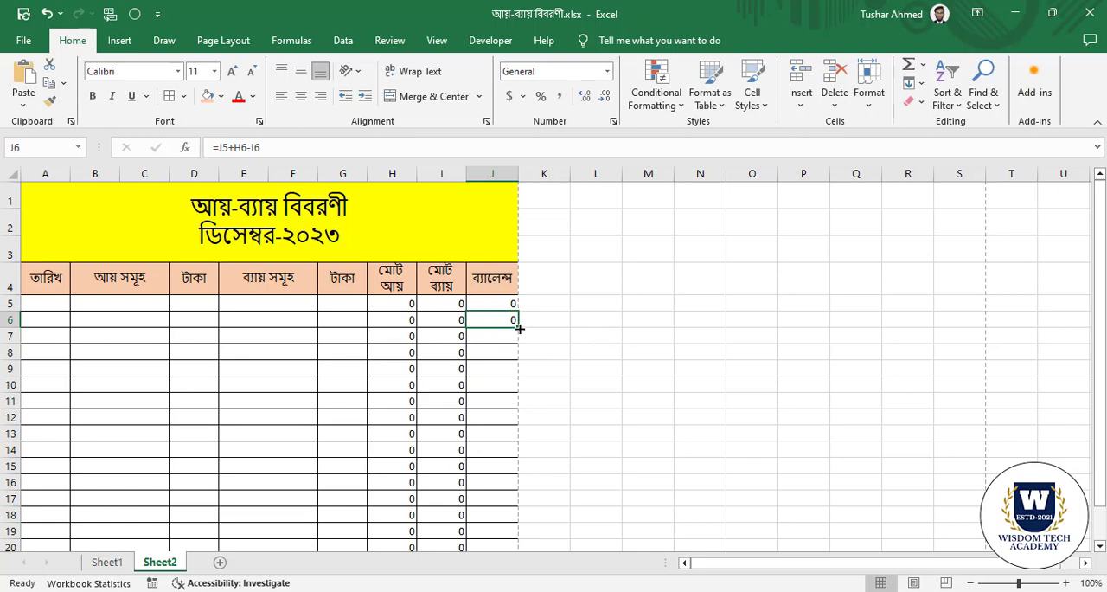
pyautogui.moveTo(520, 329); pyautogui.dragTo(517, 512)
pyautogui.click(334, 442)
pyautogui.scroll(1, 219, 384)
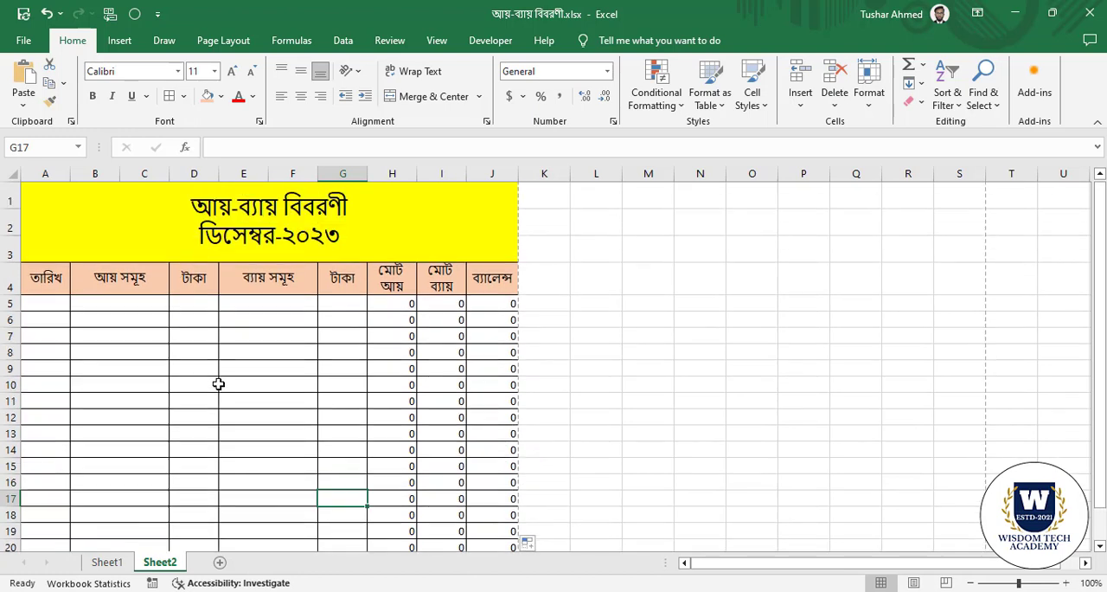
# Enter the date 31/12/2023 in the তারিখ cell A5.
pyautogui.click(50, 304)
pyautogui.click(117, 342)
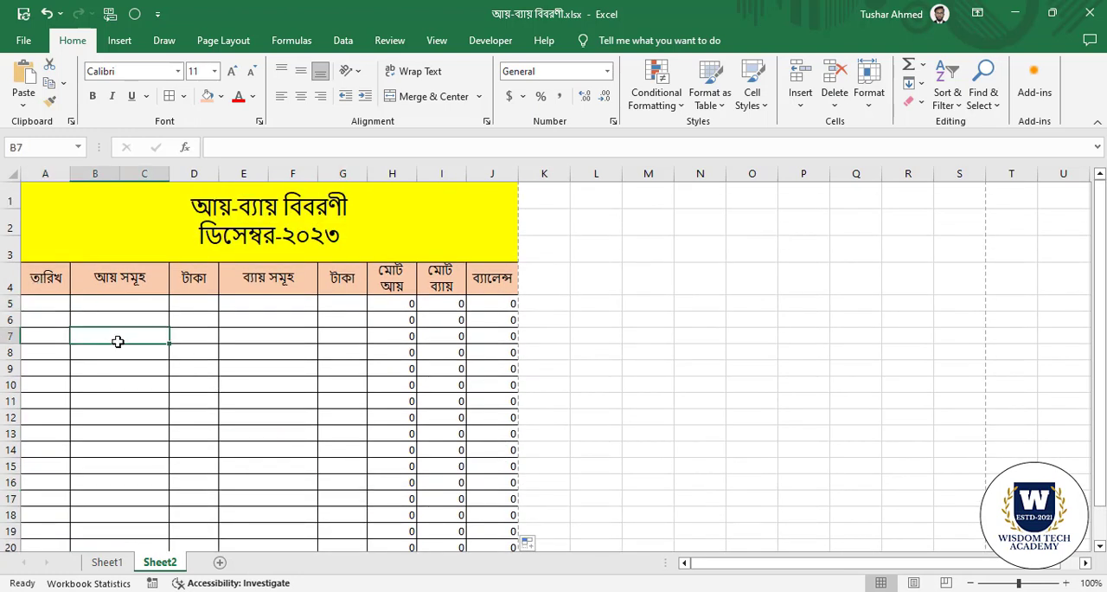
pyautogui.click(55, 304)
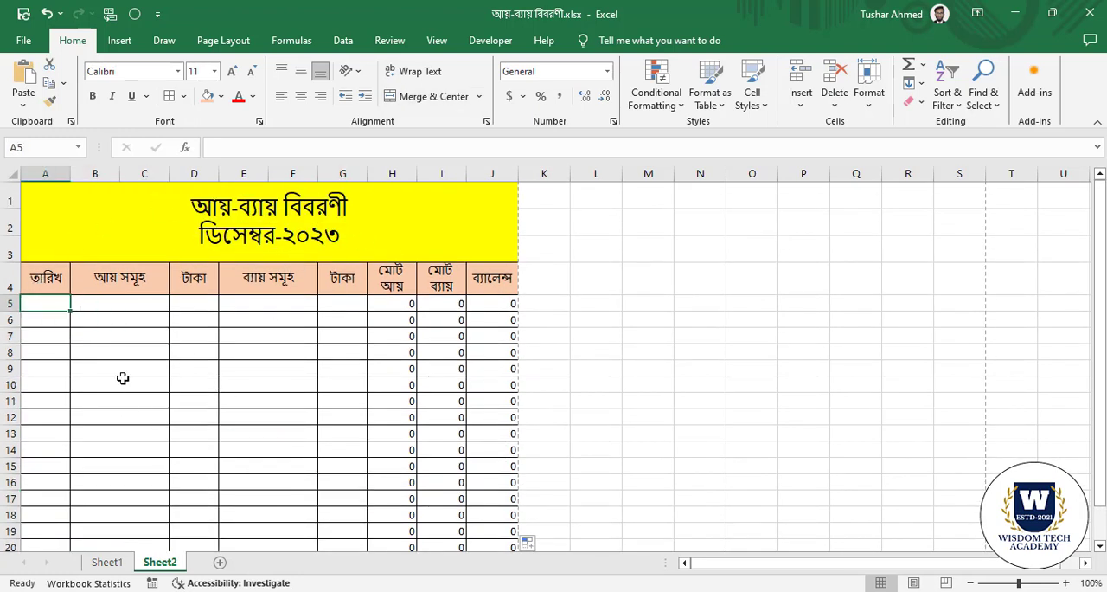
pyautogui.click(344, 418)
pyautogui.click(61, 301)
pyautogui.write('31/12/')
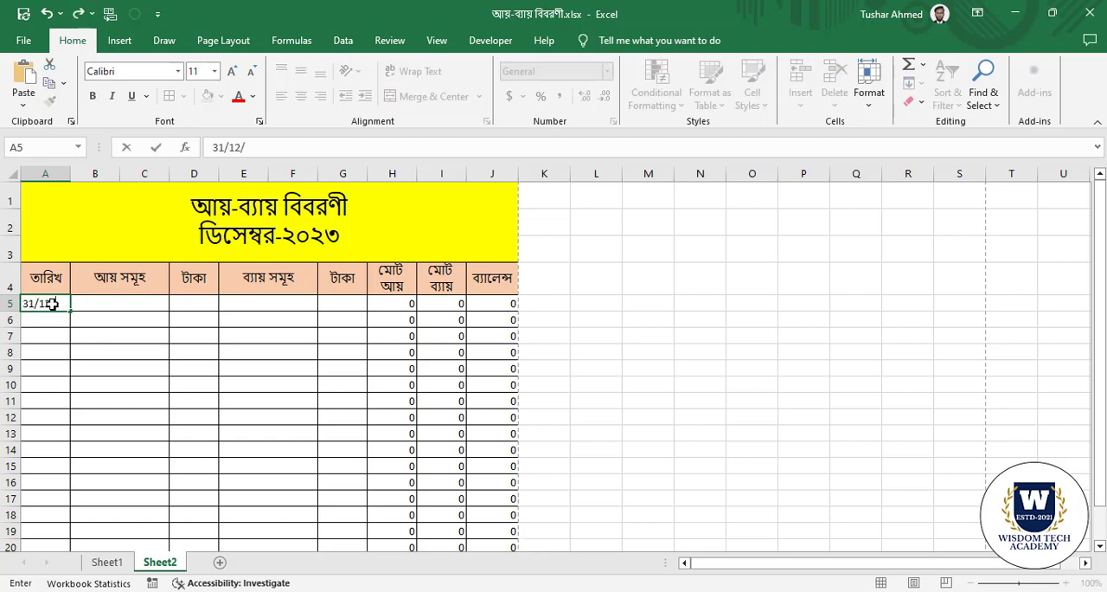
pyautogui.write('2023')
pyautogui.click(105, 349)
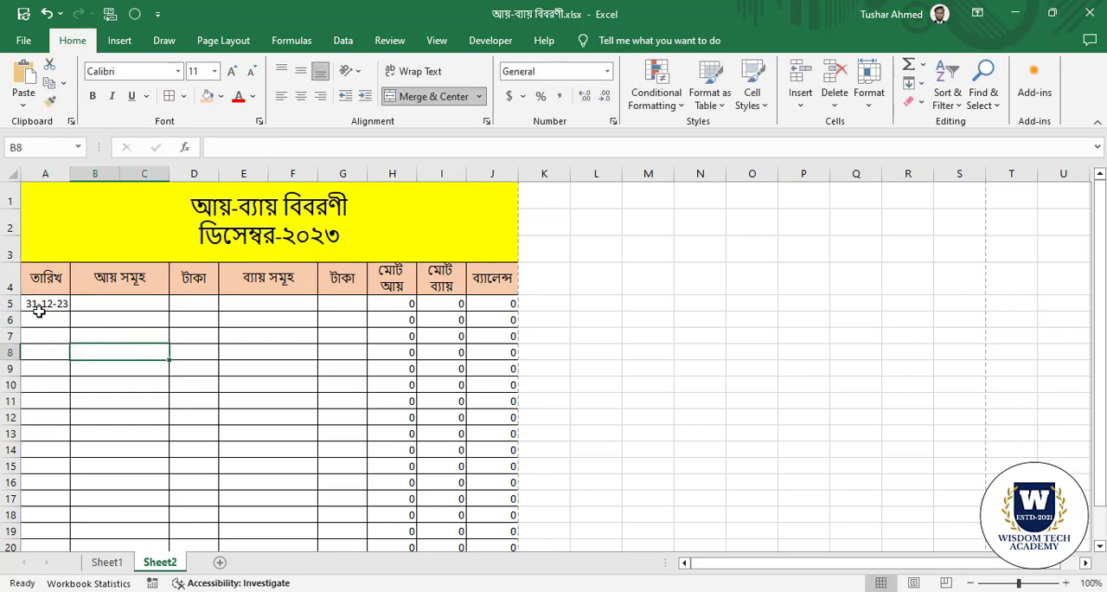
# Enter বিক্রয় as the income item in B5 under আয় সমূহ.
pyautogui.click(115, 305)
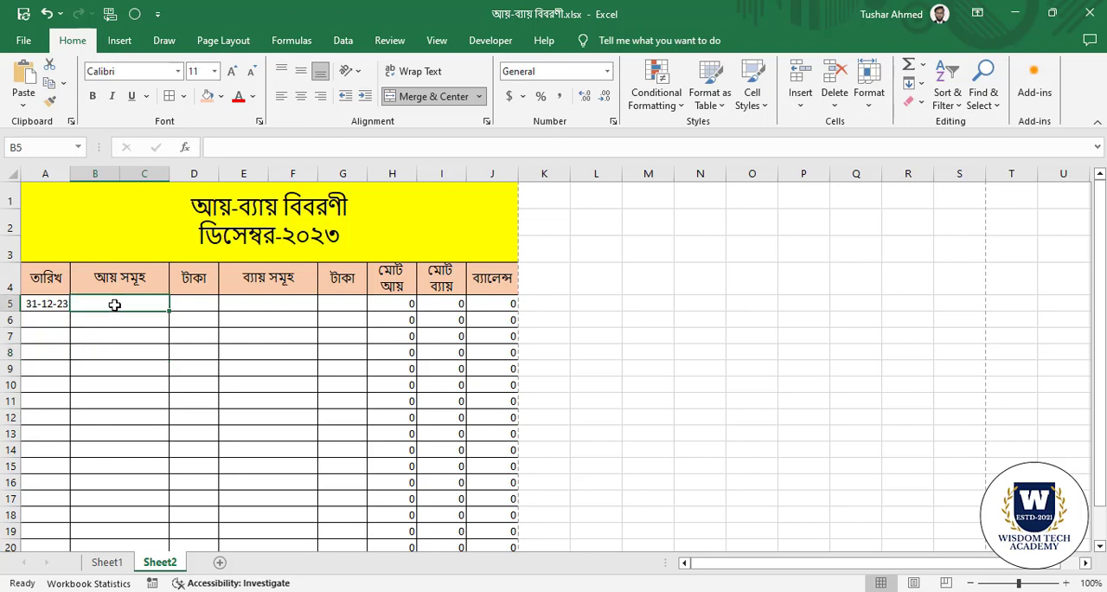
pyautogui.write('বিক্রয়')
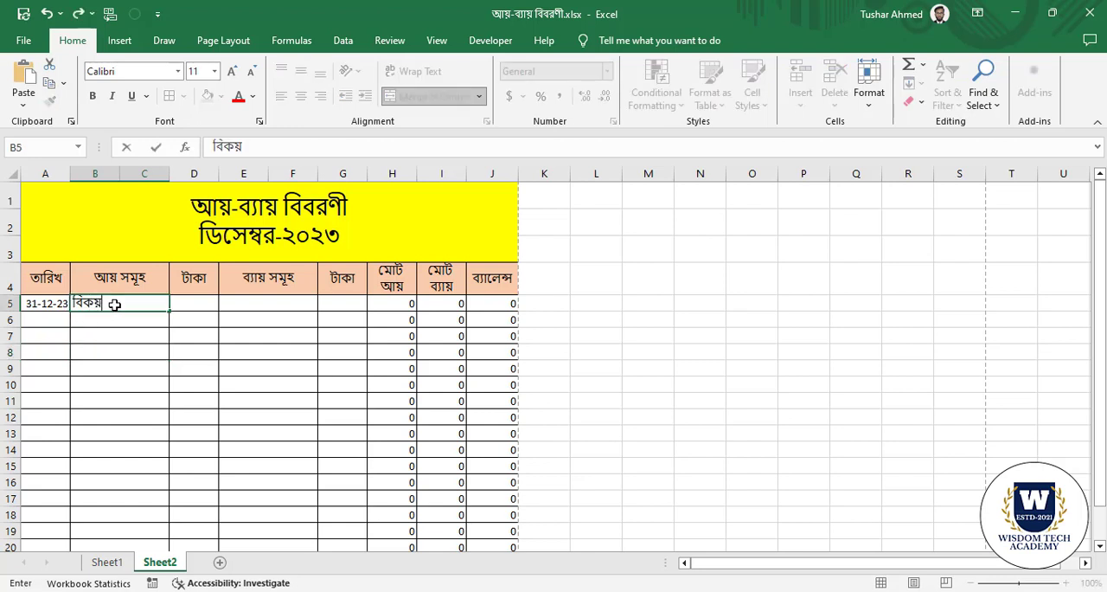
pyautogui.press('BackSpace')
pyautogui.press('BackSpace')
pyautogui.press('BackSpace')
pyautogui.write('িক্র')
pyautogui.press('Return')
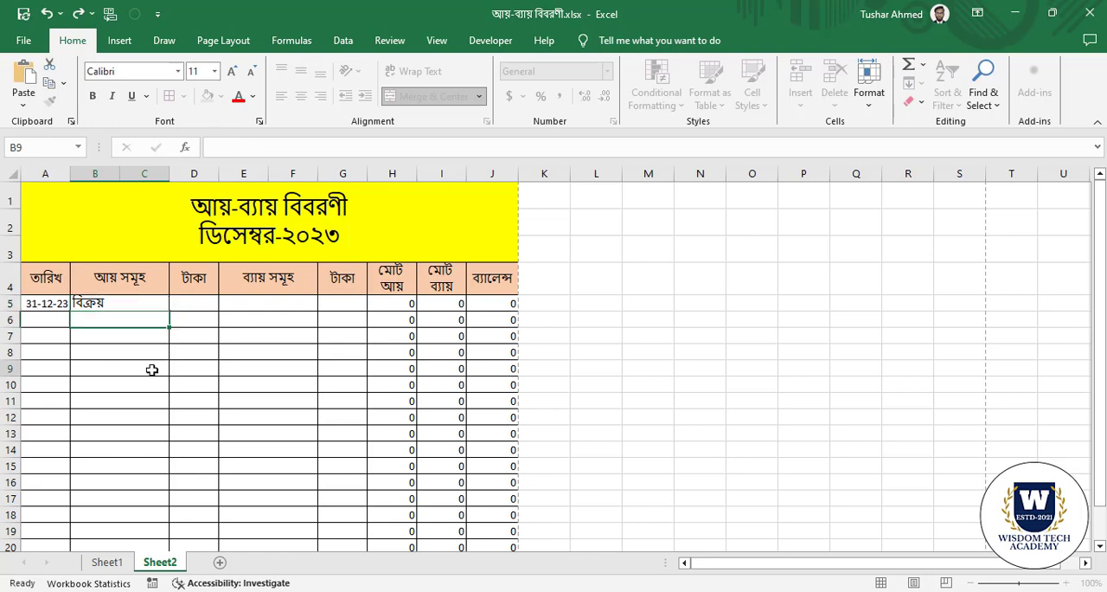
# Enter 500000 as the income amount in the টাকা cell D5.
pyautogui.click(192, 310)
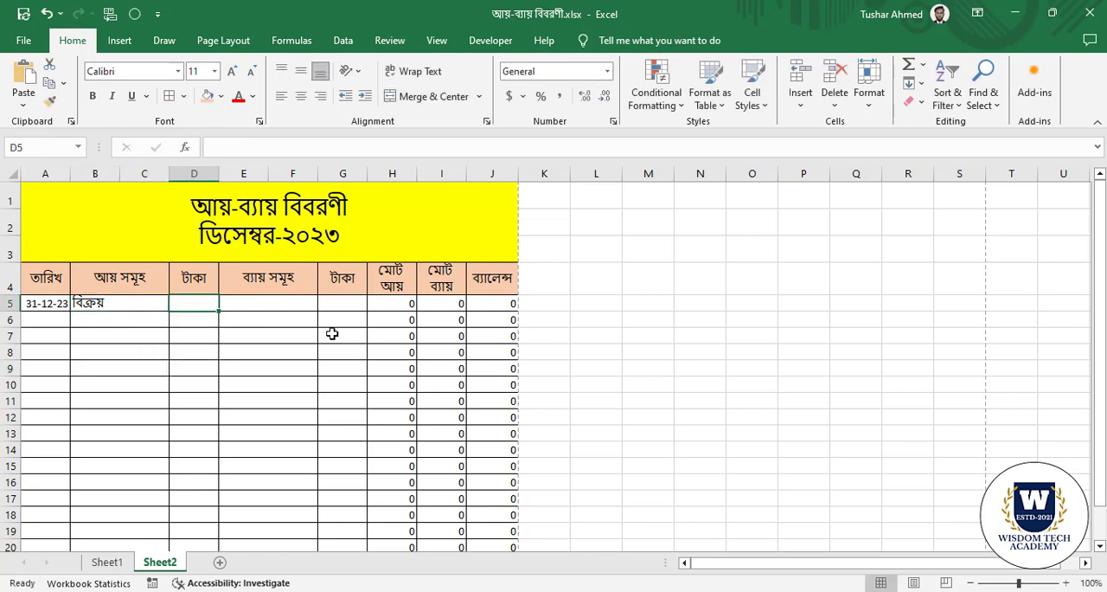
pyautogui.write('500000')
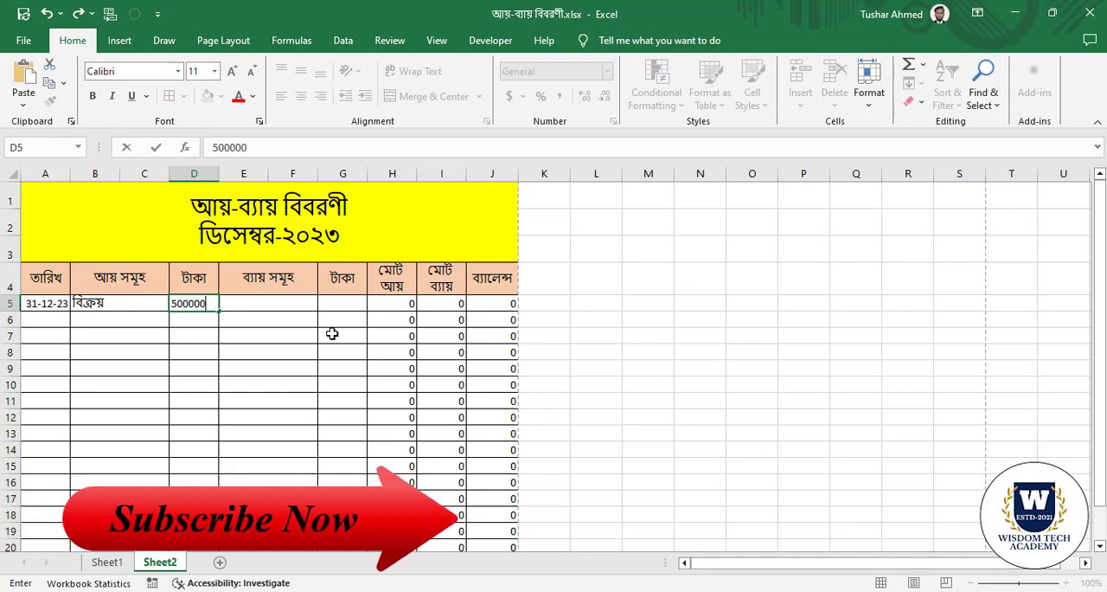
pyautogui.click(266, 394)
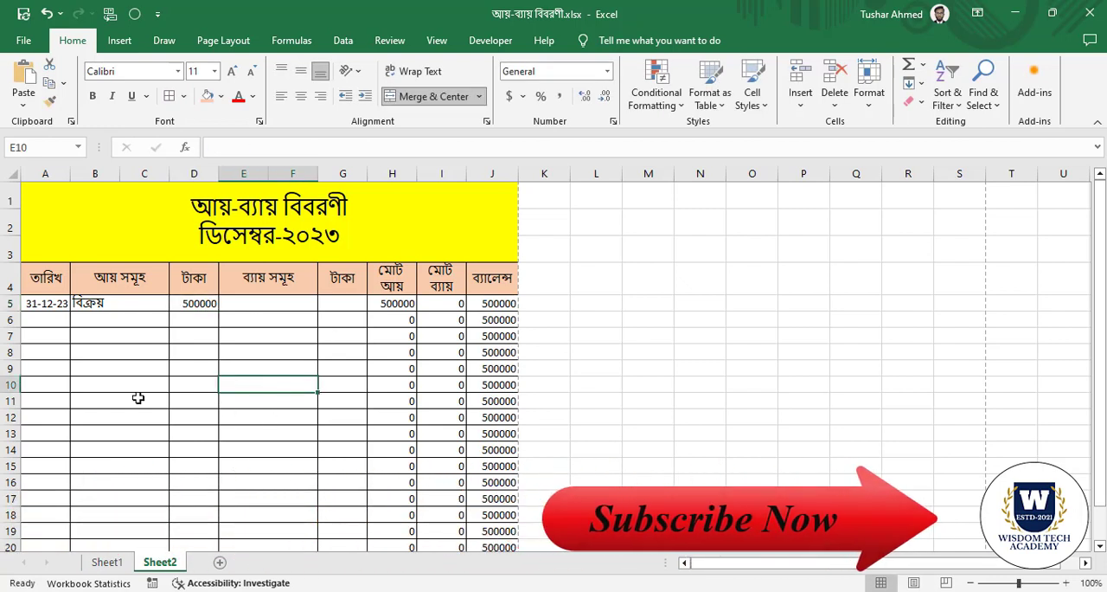
pyautogui.click(289, 335)
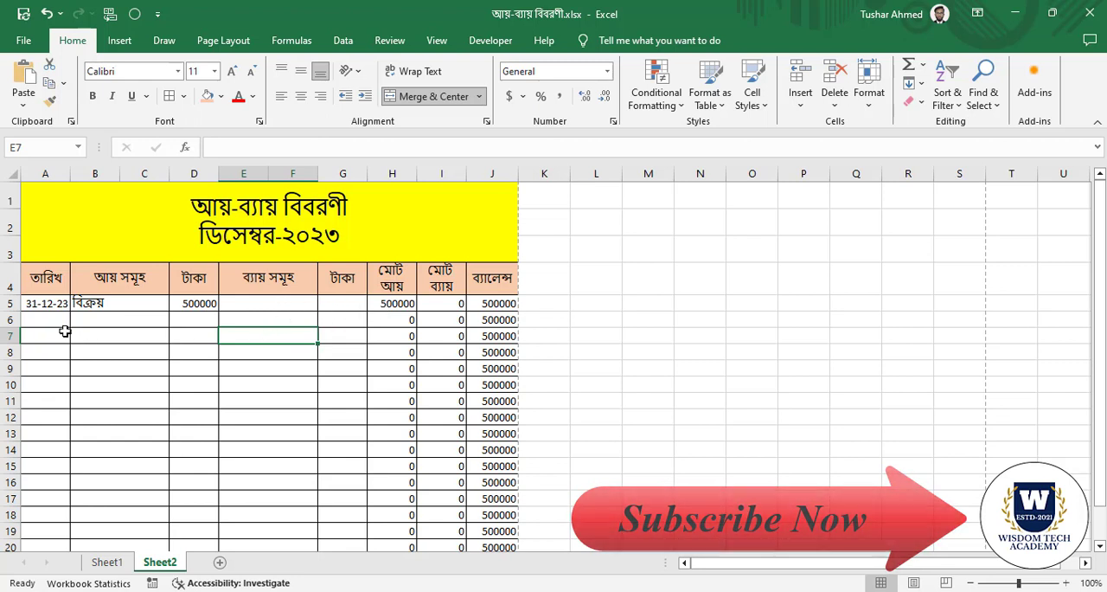
pyautogui.click(52, 304)
pyautogui.click(261, 349)
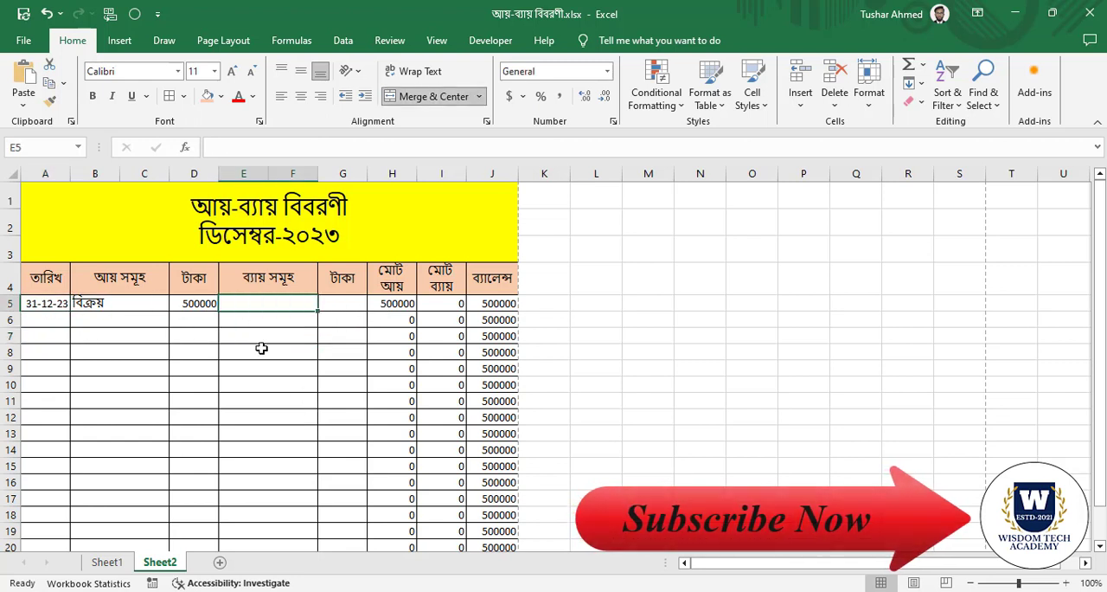
pyautogui.click(43, 304)
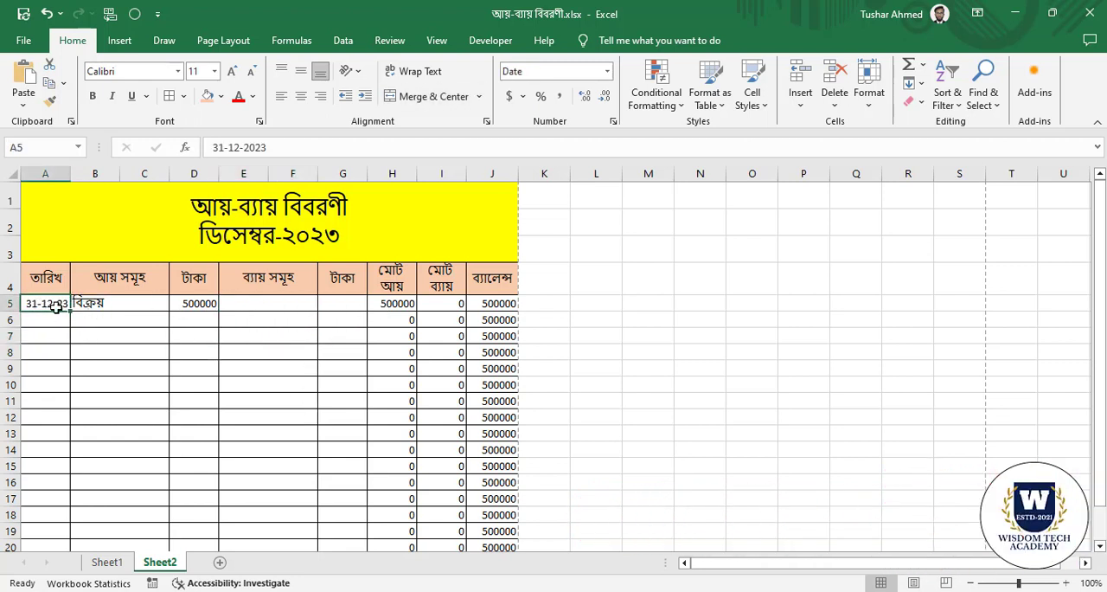
pyautogui.moveTo(71, 313); pyautogui.dragTo(62, 329)
pyautogui.doubleClick(36, 320)
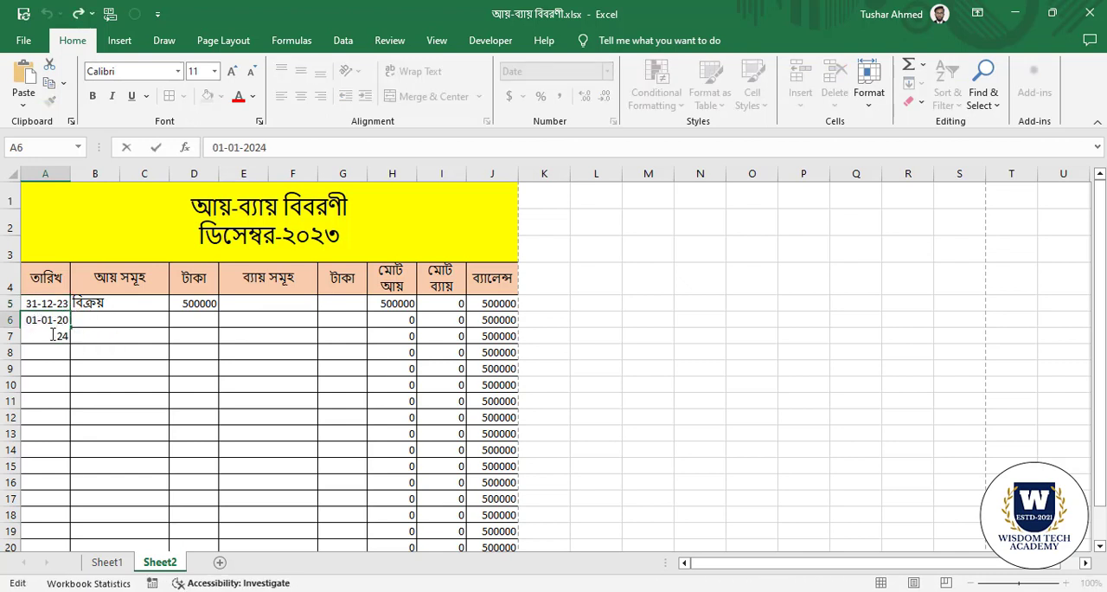
pyautogui.press('BackSpace')
pyautogui.press('BackSpace')
pyautogui.write('31')
pyautogui.click(147, 386)
pyautogui.click(54, 323)
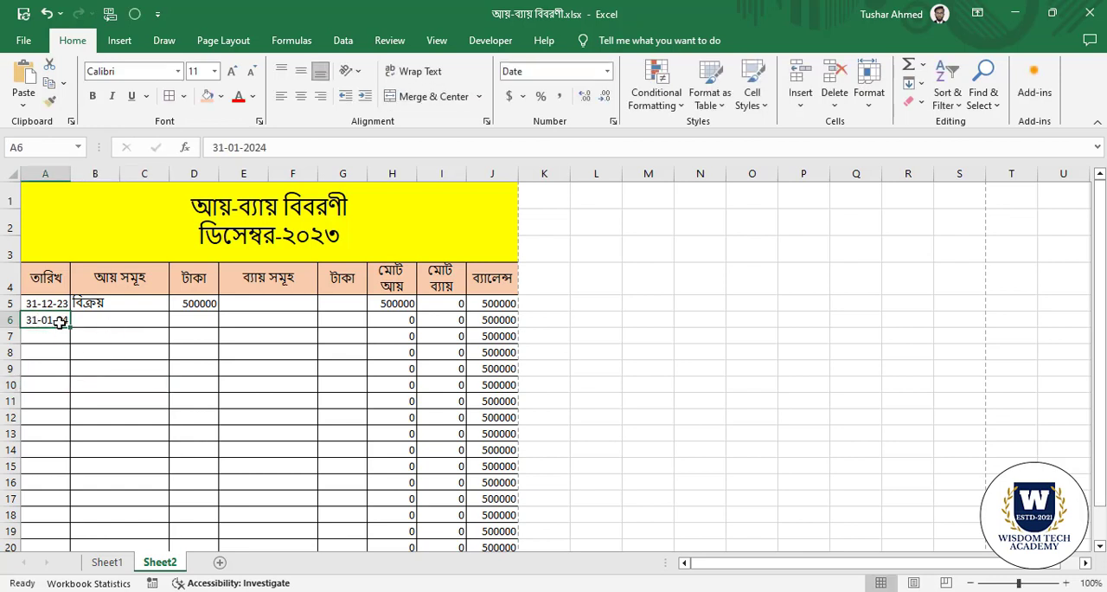
pyautogui.press('Delete')
# Fill the date series from A5 down to A6 and enter বেতন as the expense item in E6.
pyautogui.click(39, 304)
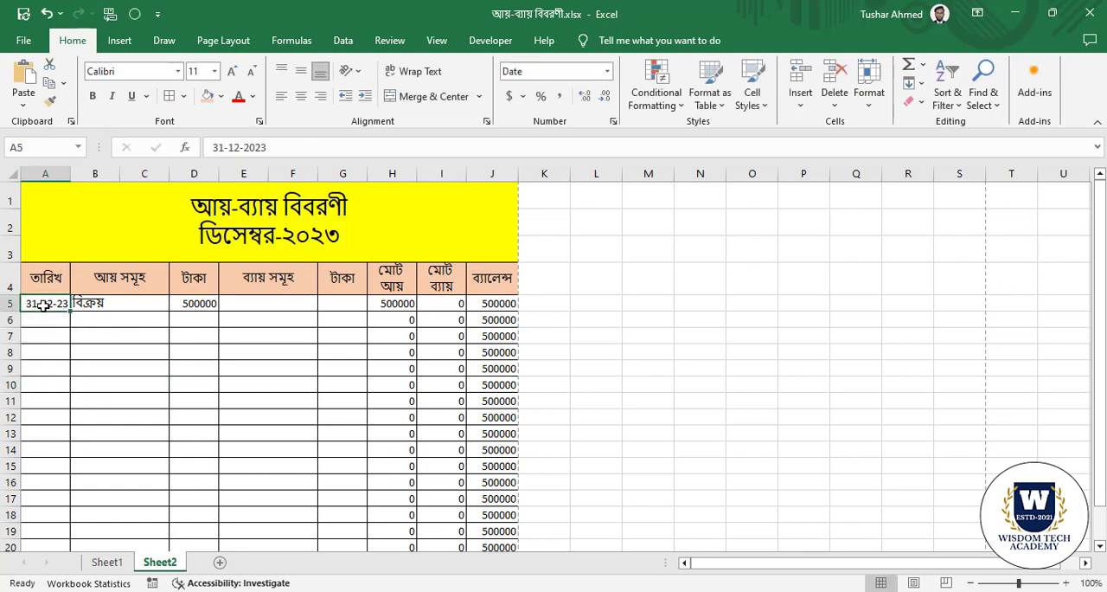
pyautogui.moveTo(70, 313); pyautogui.dragTo(71, 330)
pyautogui.click(268, 320)
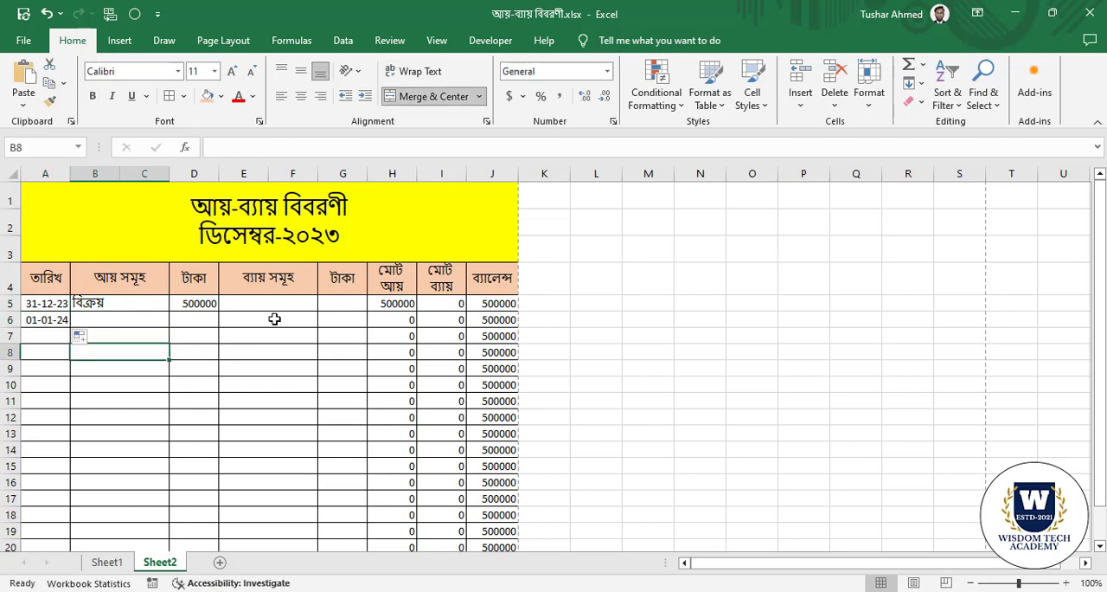
pyautogui.write('বেত')
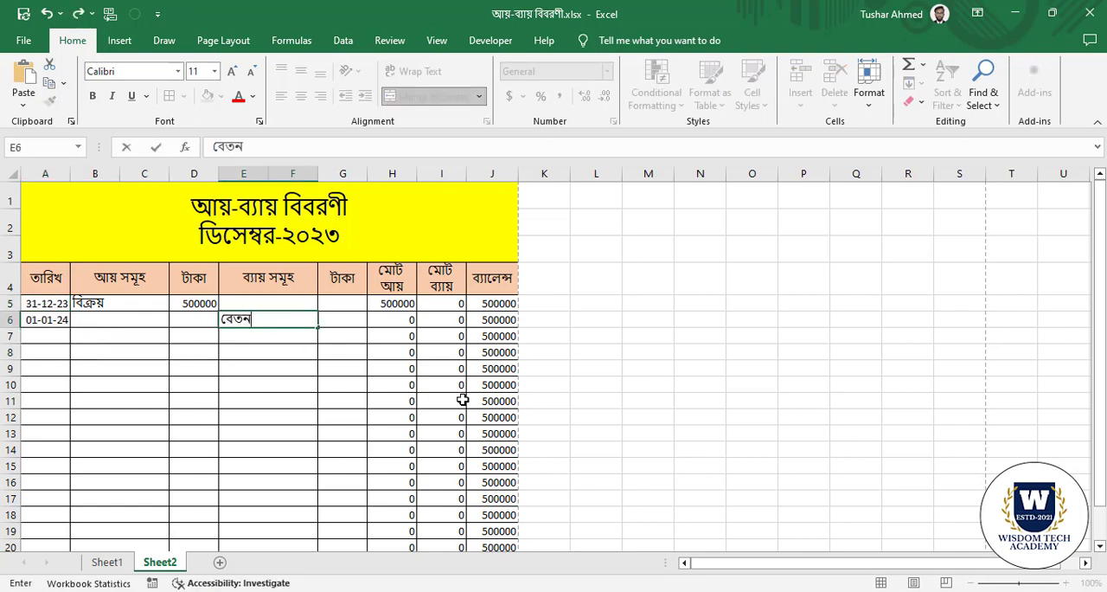
pyautogui.write('ন')
pyautogui.click(284, 372)
# Enter 40000 as the expense amount in the টাকা cell G6.
pyautogui.click(347, 322)
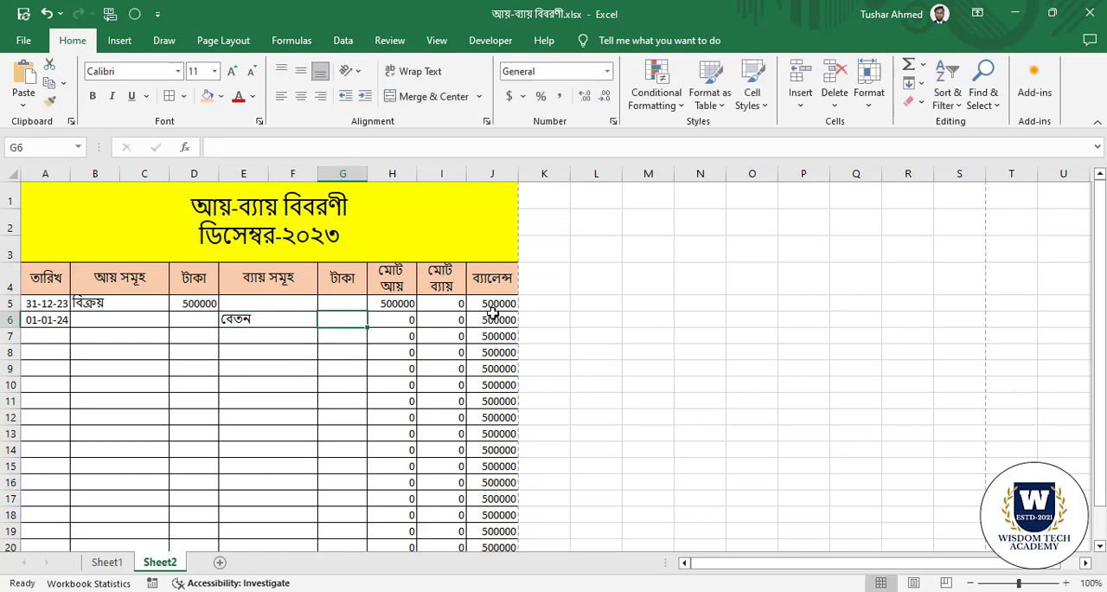
pyautogui.write('4')
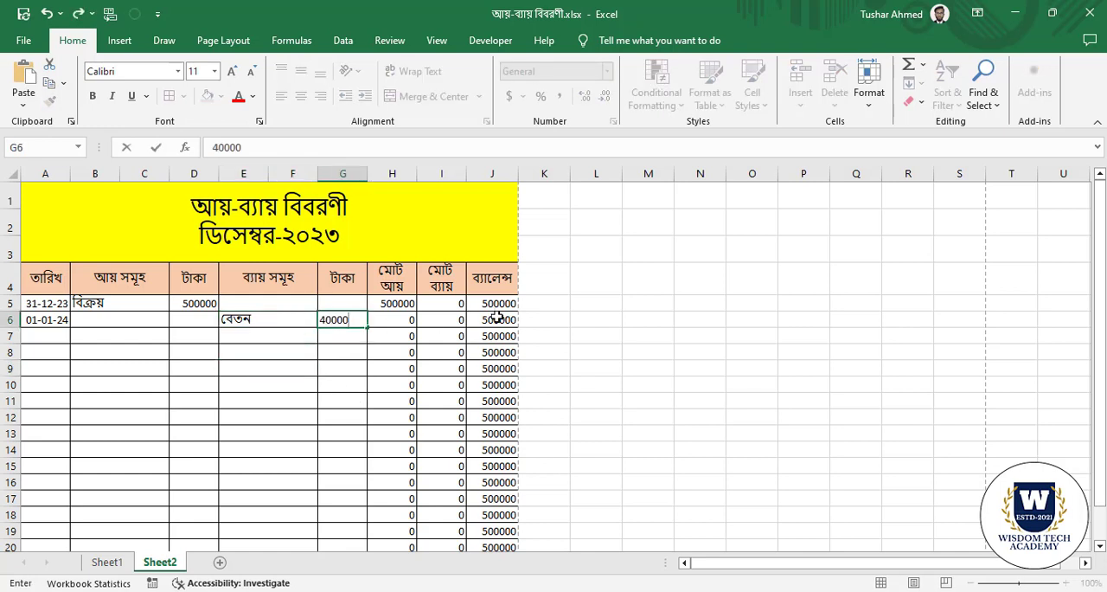
pyautogui.write('0000')
pyautogui.click(290, 401)
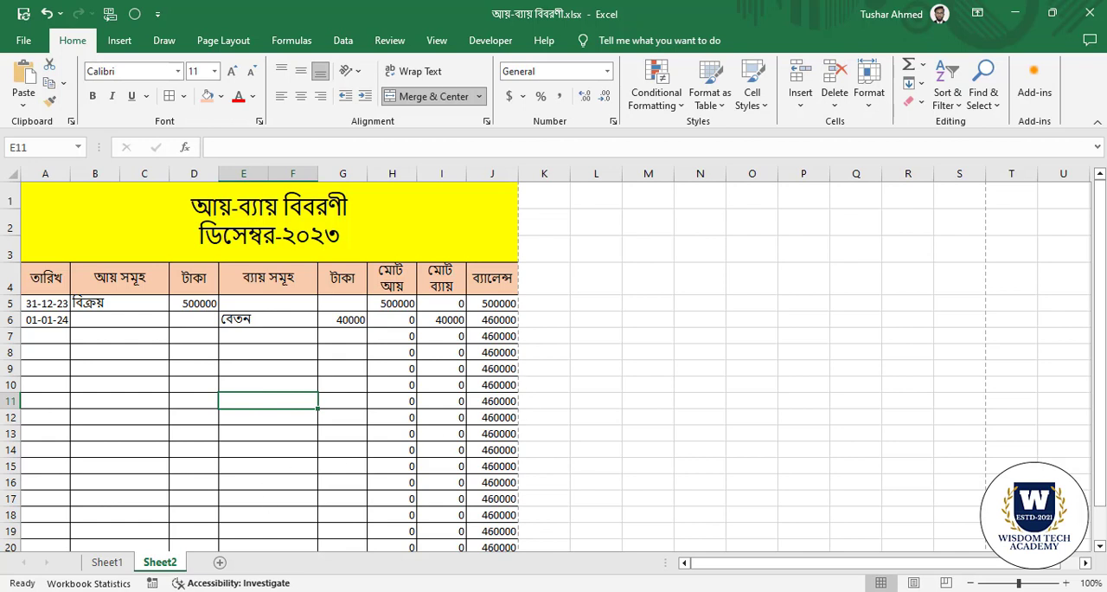
pyautogui.click(68, 316)
pyautogui.click(101, 346)
pyautogui.click(100, 318)
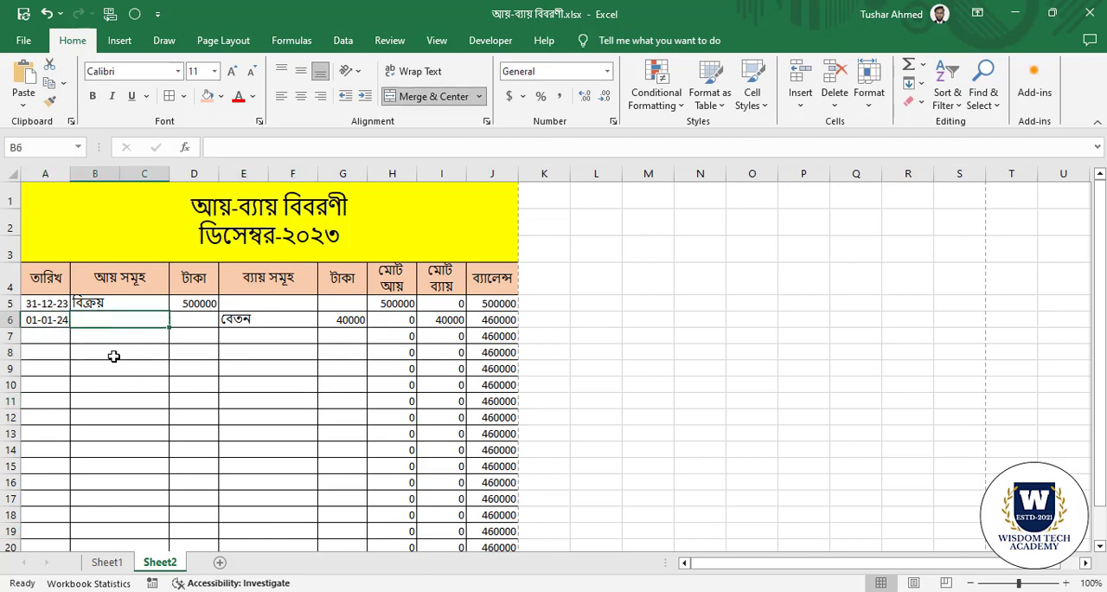
pyautogui.write('বিক্রয়')
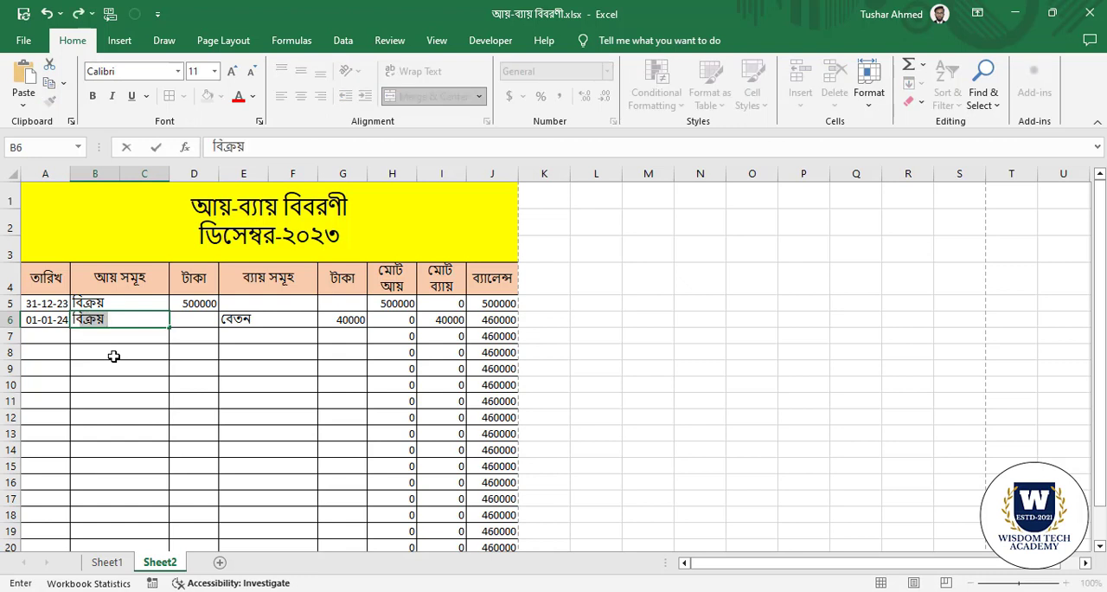
pyautogui.write('ড')
pyautogui.press('BackSpace')
pyautogui.press('BackSpace')
pyautogui.press('BackSpace')
pyautogui.press('BackSpace')
pyautogui.press('BackSpace')
pyautogui.press('BackSpace')
pyautogui.press('Return')
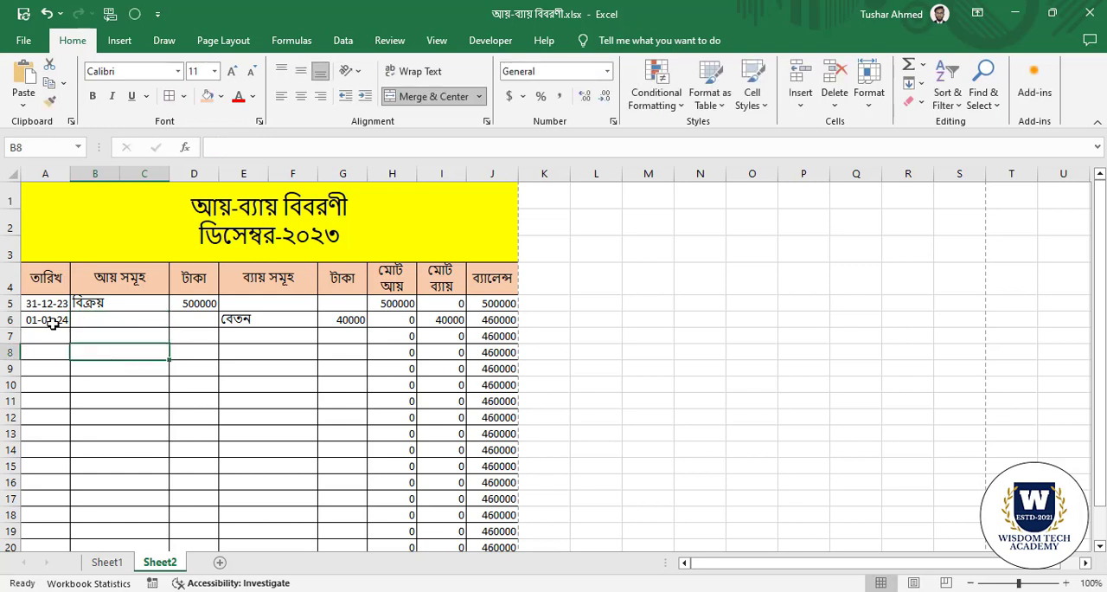
# Fill the date series from A6 down to A7 and enter বিক্রয় as the income item in B7.
pyautogui.click(47, 321)
pyautogui.moveTo(73, 325); pyautogui.dragTo(76, 339)
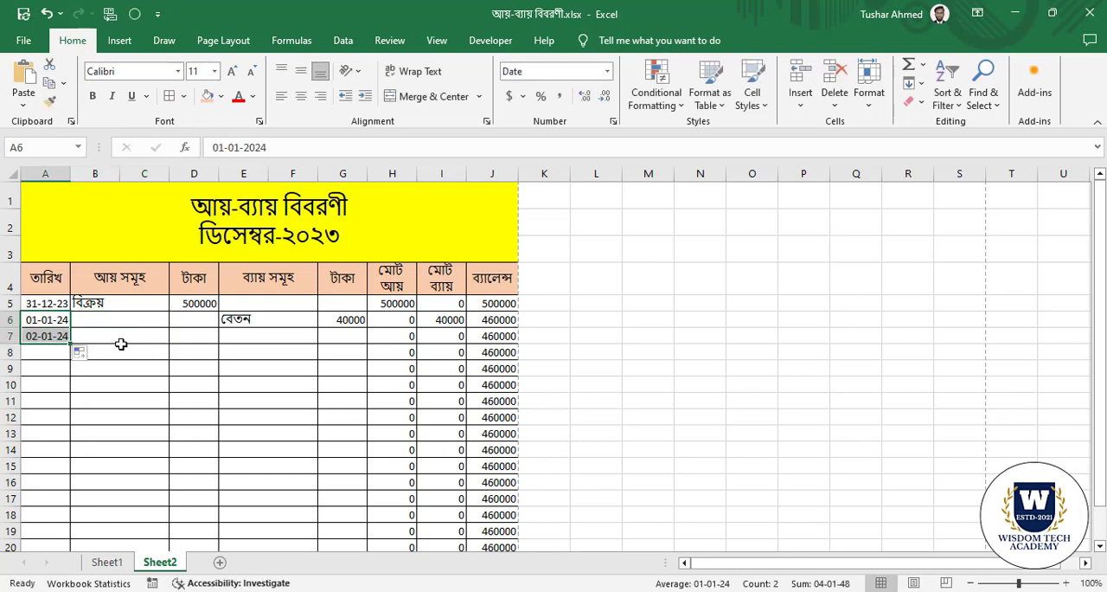
pyautogui.click(130, 337)
pyautogui.write('বি')
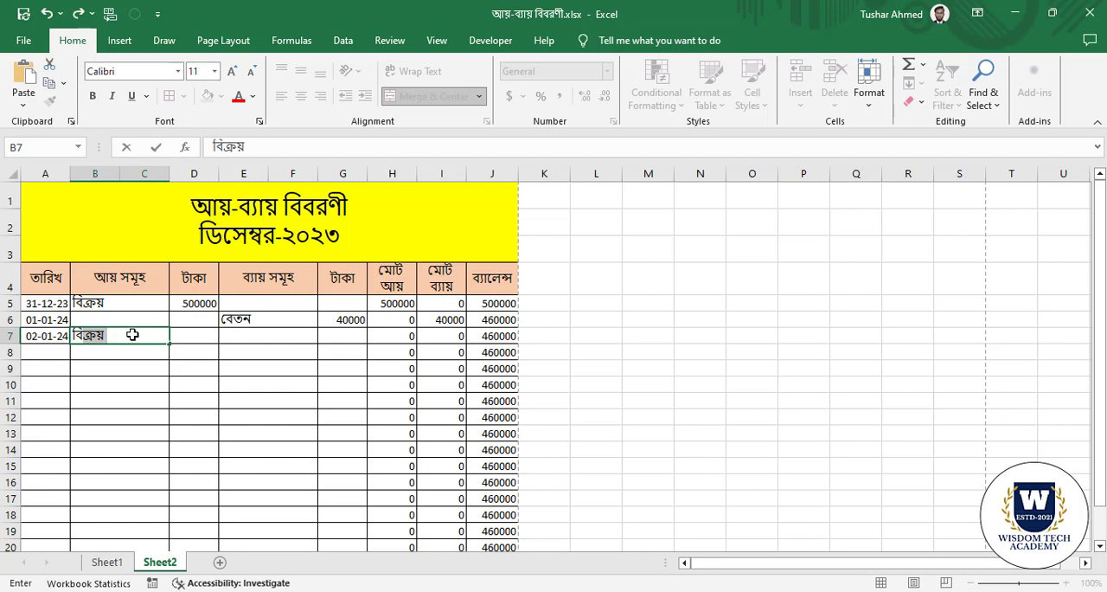
pyautogui.write('বি')
pyautogui.press('BackSpace')
pyautogui.press('BackSpace')
pyautogui.write('ক্র')
# Enter 10000 as the income amount in D7 and দোকন ভাড়া as the expense item in E7.
pyautogui.click(207, 339)
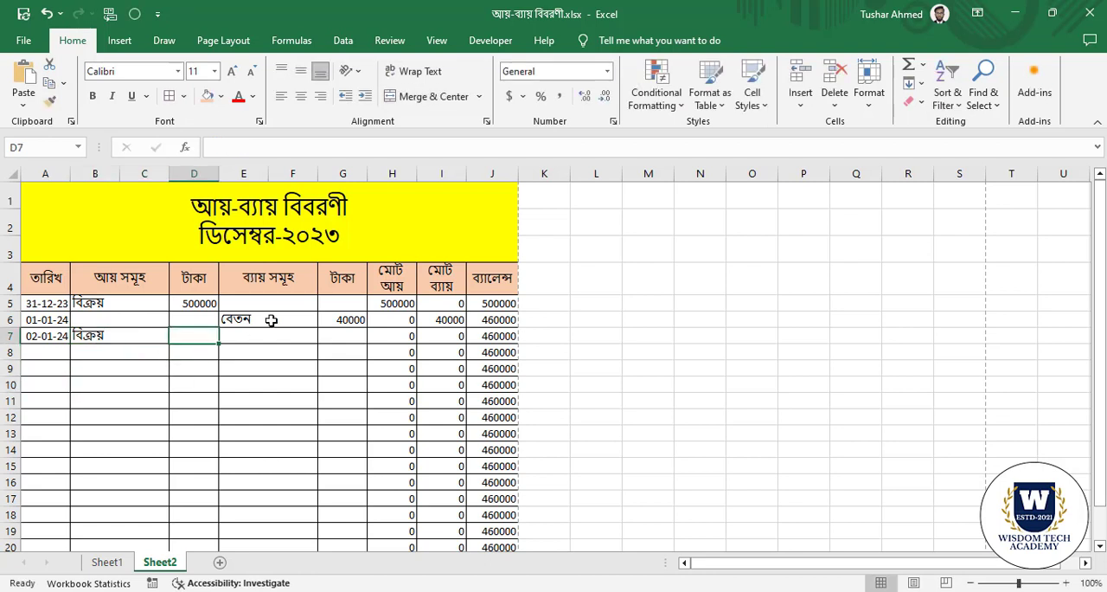
pyautogui.write('10000')
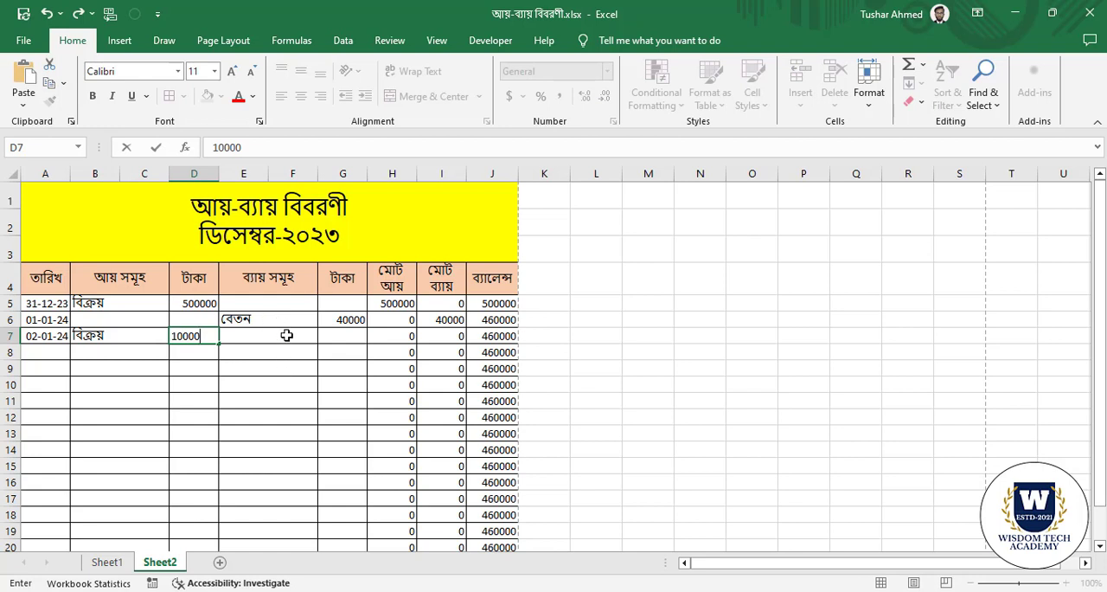
pyautogui.click(286, 336)
pyautogui.write('দোক')
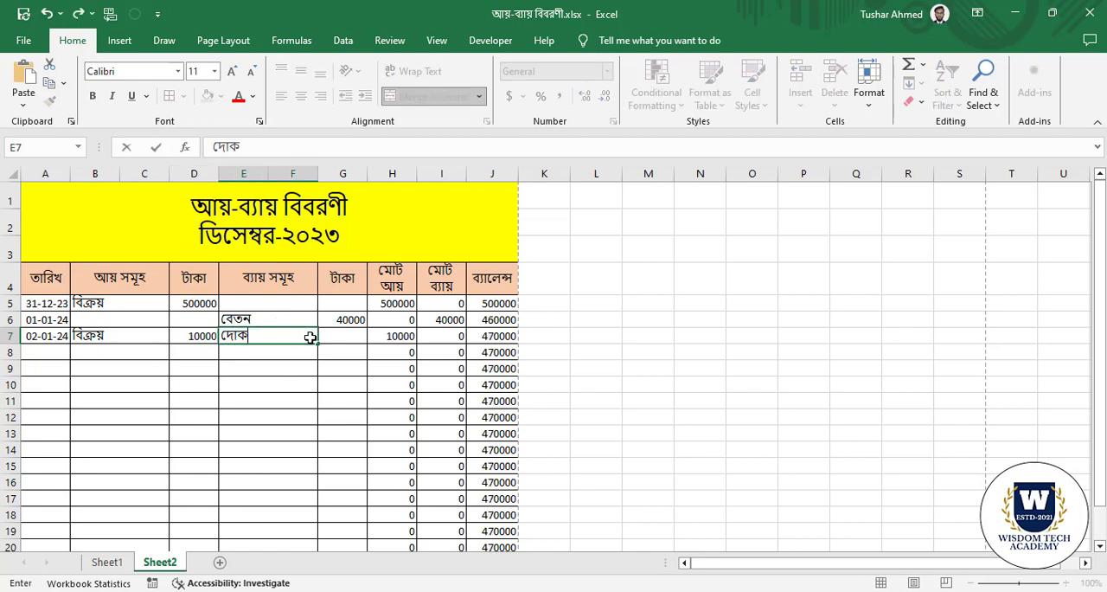
pyautogui.write('ন ভাড়া')
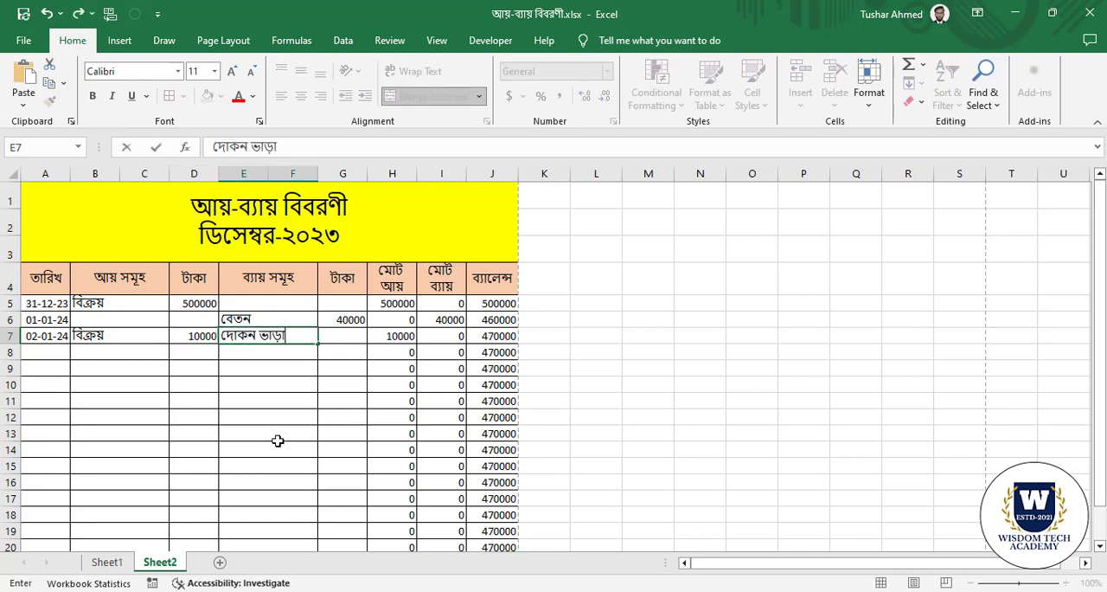
pyautogui.click(277, 437)
# Enter 30000 as the expense amount in the টাকা cell G7.
pyautogui.click(359, 336)
pyautogui.write('30000')
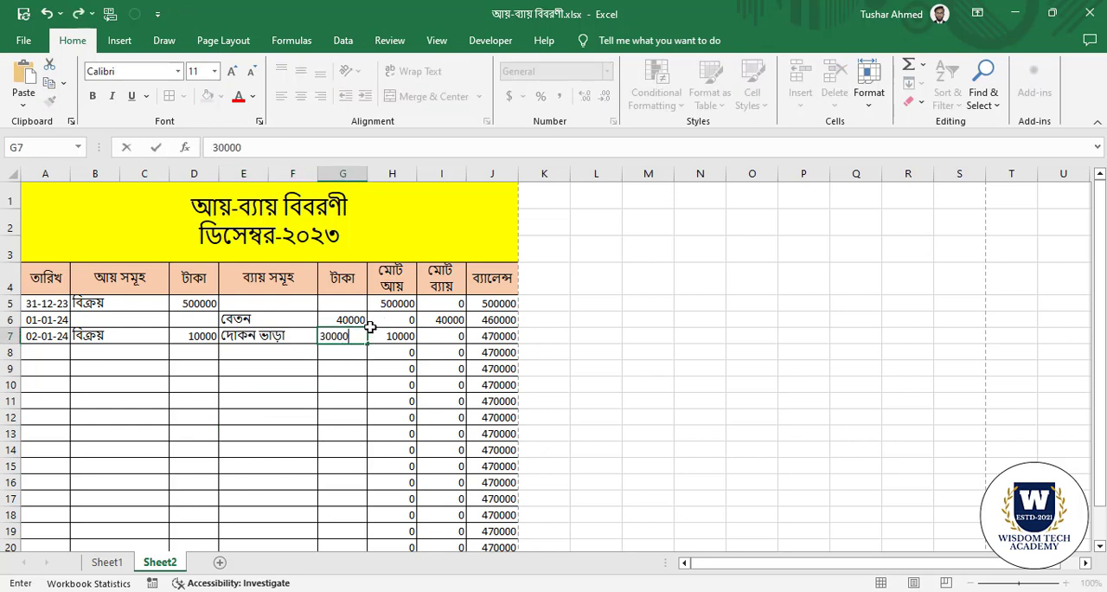
pyautogui.click(273, 417)
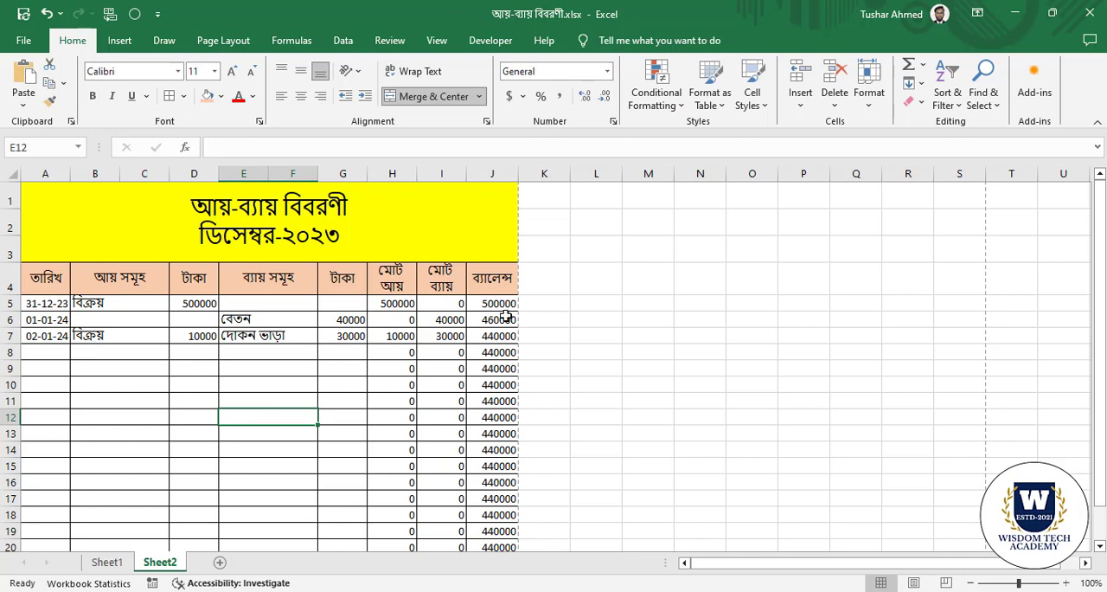
# Check the ব্যালেন্স column down to row 21, and the date, income, total expense and balance cells in row 5.
pyautogui.moveTo(500, 304); pyautogui.dragTo(507, 447)
pyautogui.scroll(-1, 526, 419)
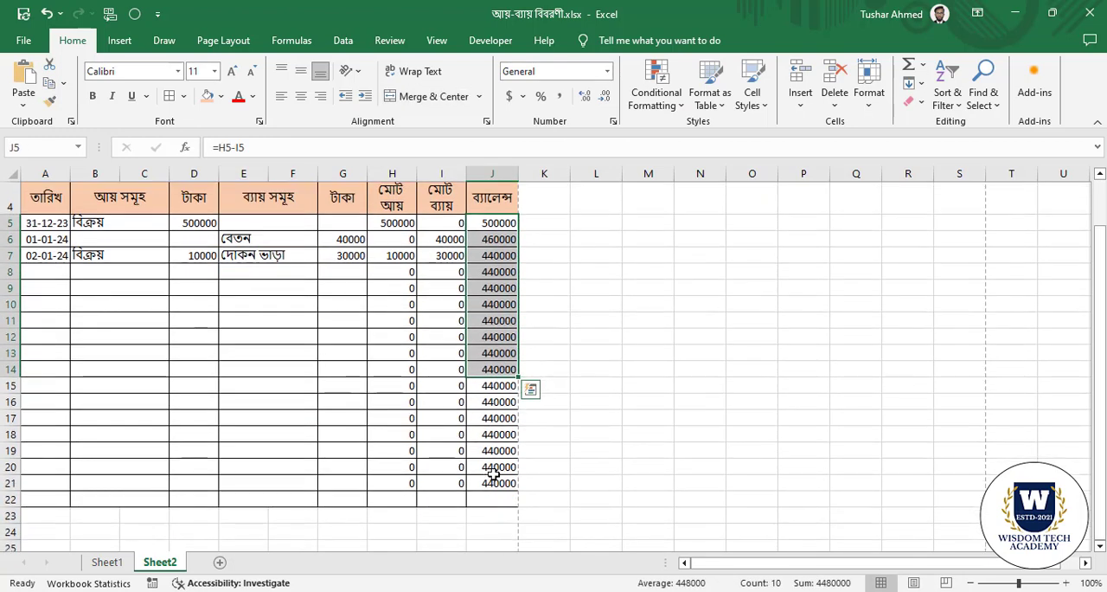
pyautogui.scroll(1, 499, 472)
pyautogui.click(390, 386)
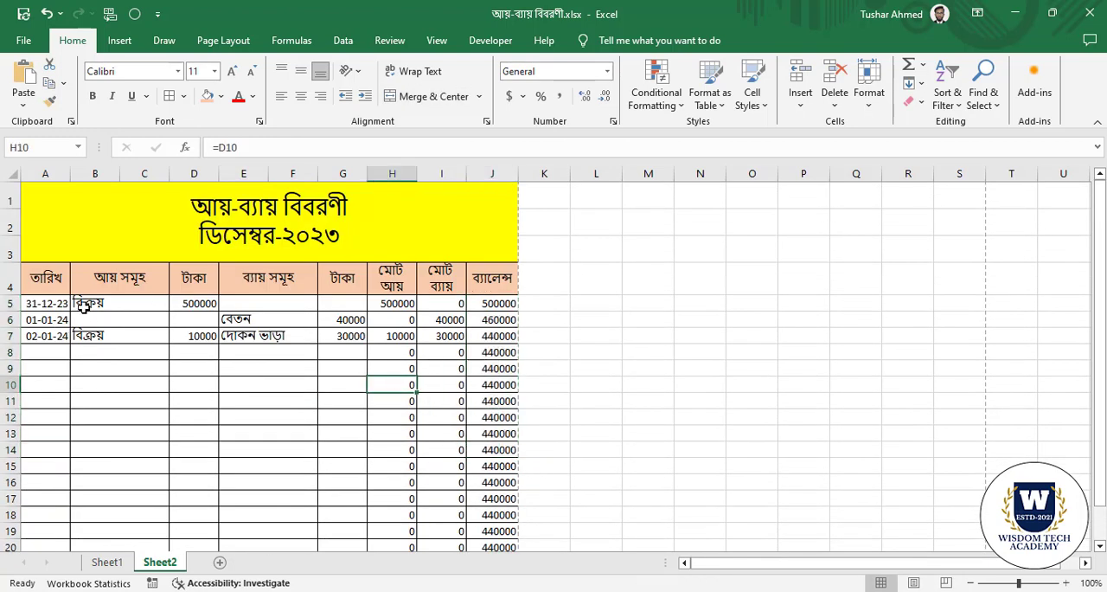
pyautogui.click(50, 305)
pyautogui.click(193, 304)
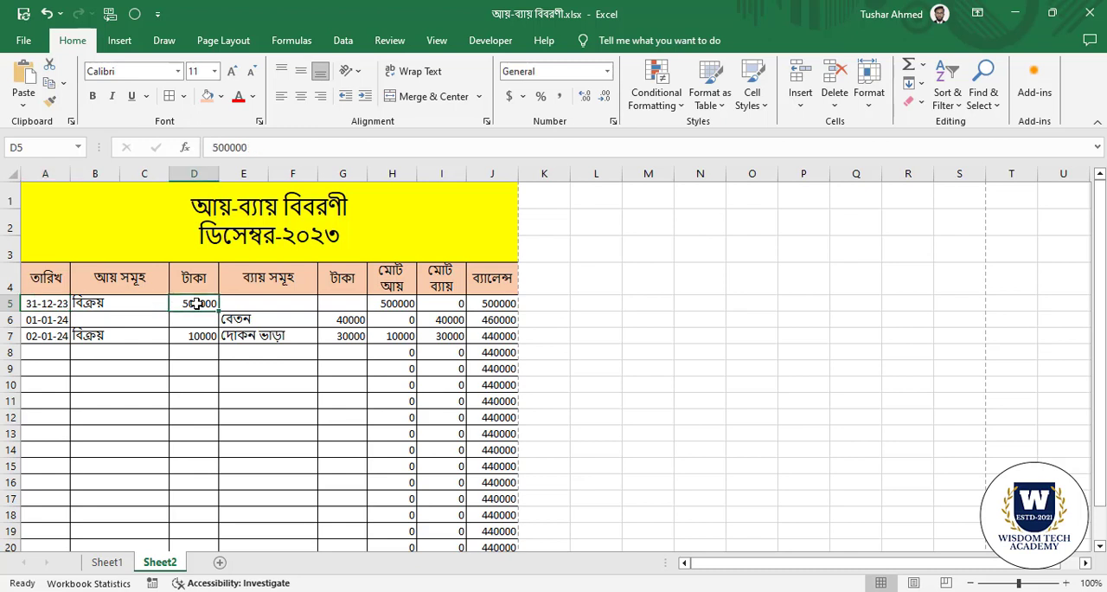
pyautogui.click(448, 304)
pyautogui.click(497, 301)
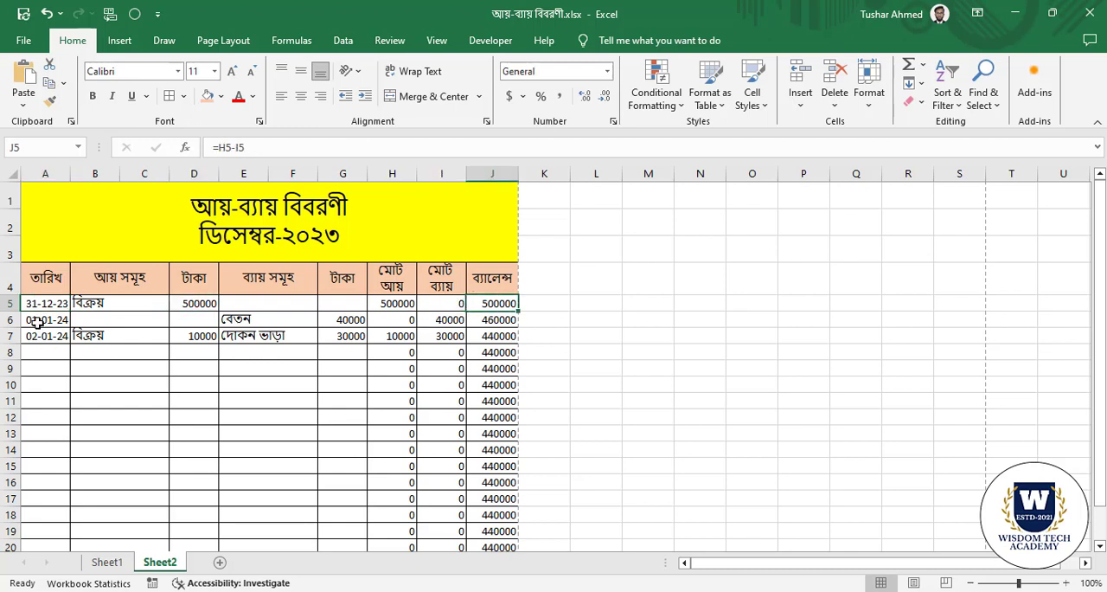
# Check the dates, items and amounts in rows 6 and 7 and the balance formula in J6.
pyautogui.click(36, 320)
pyautogui.click(242, 320)
pyautogui.click(356, 322)
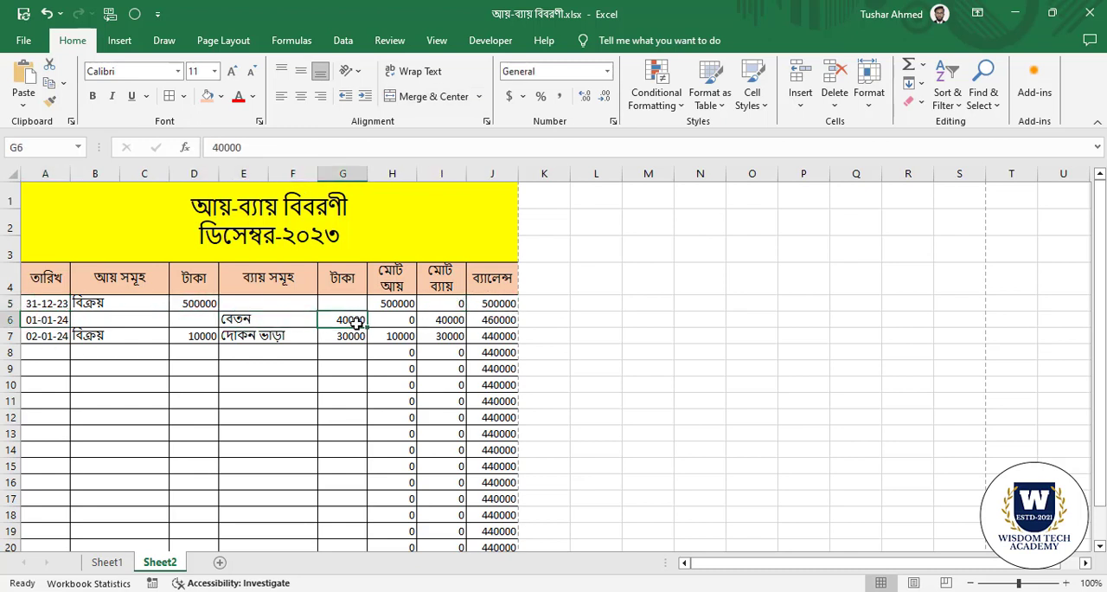
pyautogui.click(509, 322)
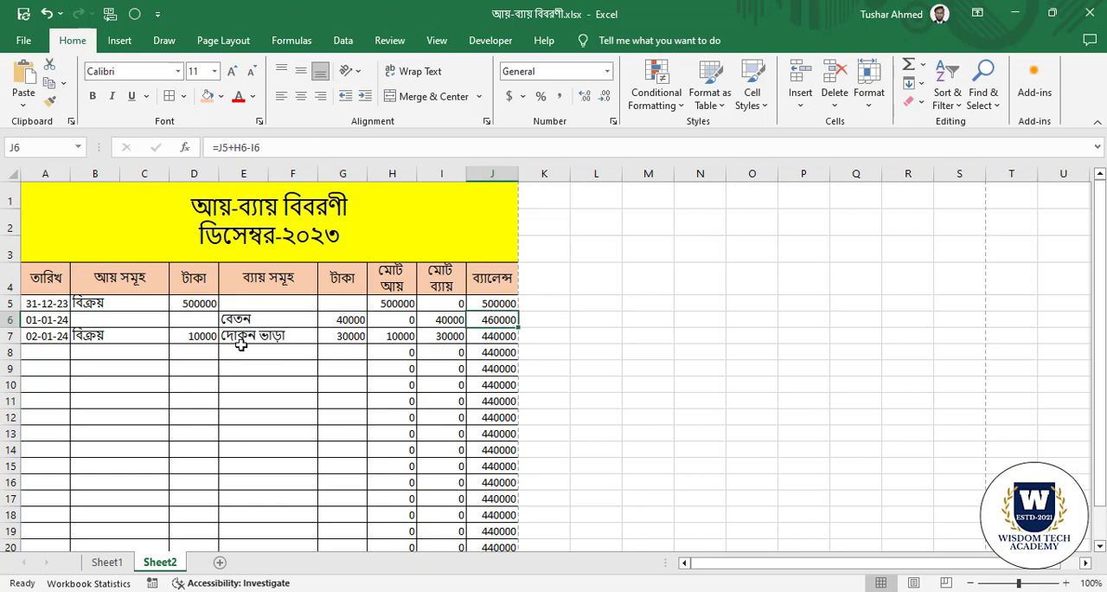
pyautogui.click(55, 336)
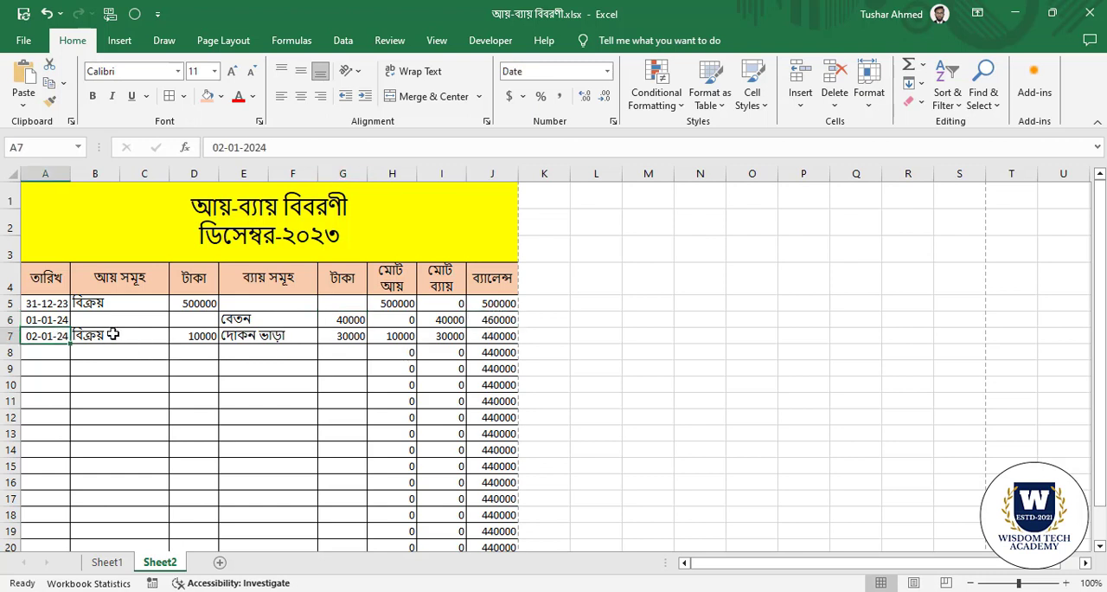
pyautogui.click(130, 336)
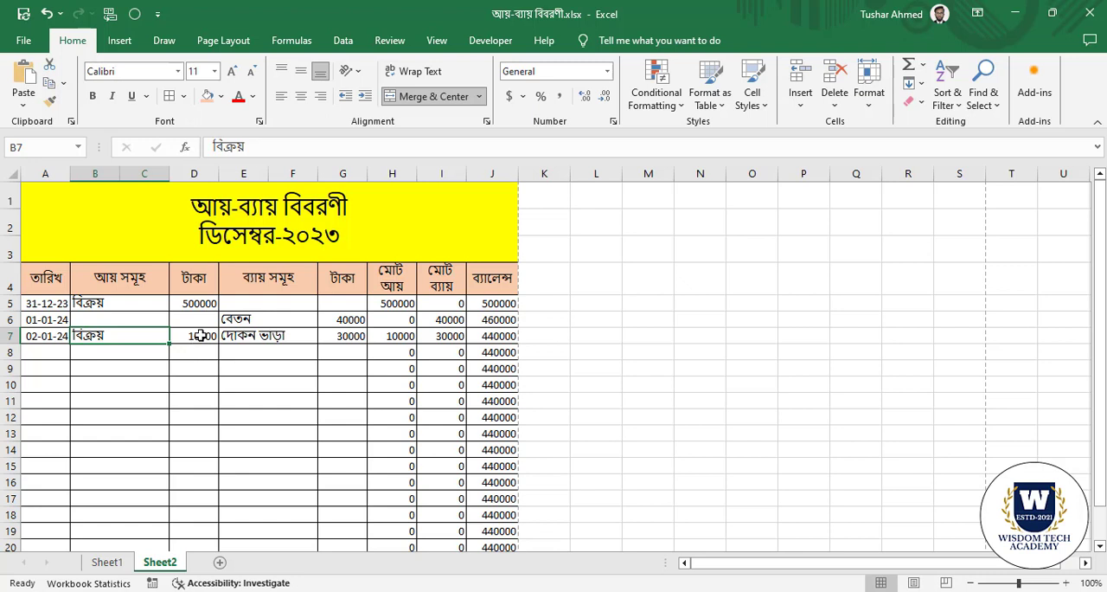
pyautogui.click(201, 336)
pyautogui.click(263, 337)
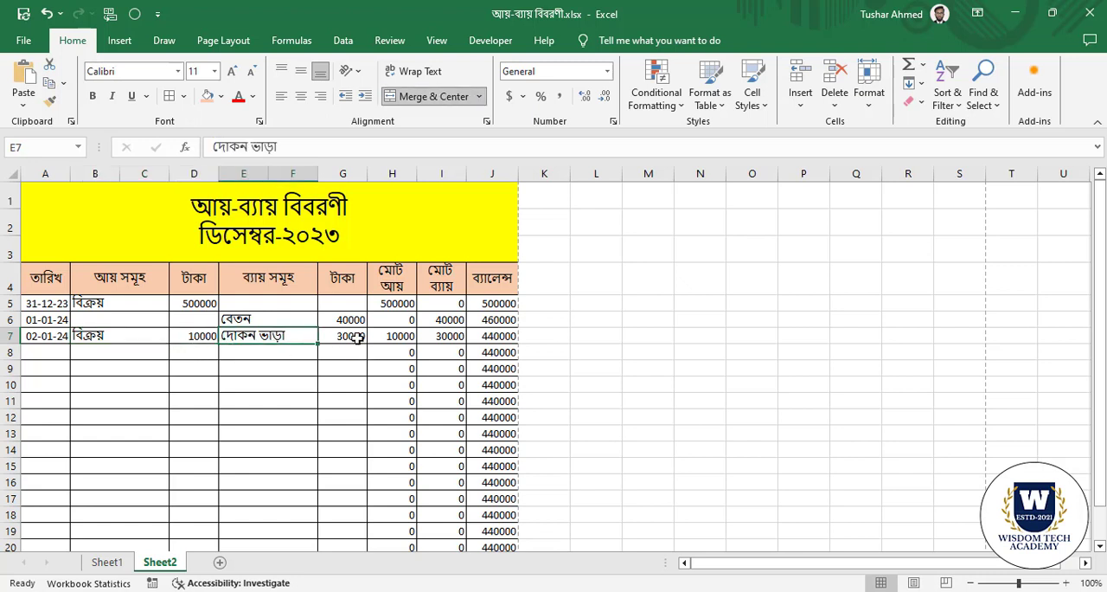
pyautogui.click(357, 338)
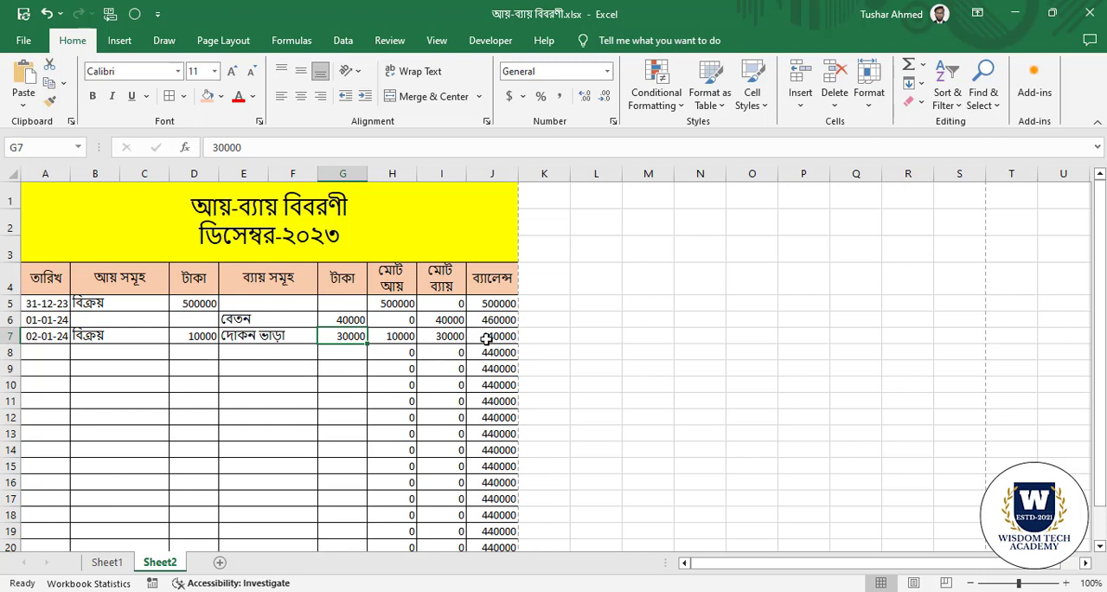
# Switch to Calculator and add the 10000 income to the 460000 balance of row 6.
pyautogui.click(484, 591)
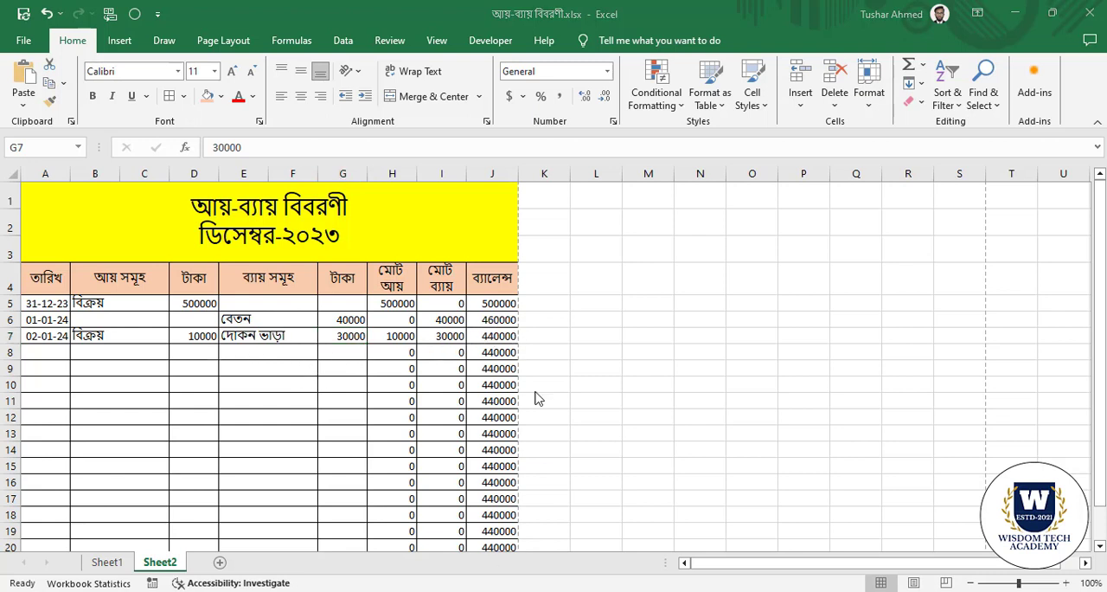
pyautogui.click(715, 347)
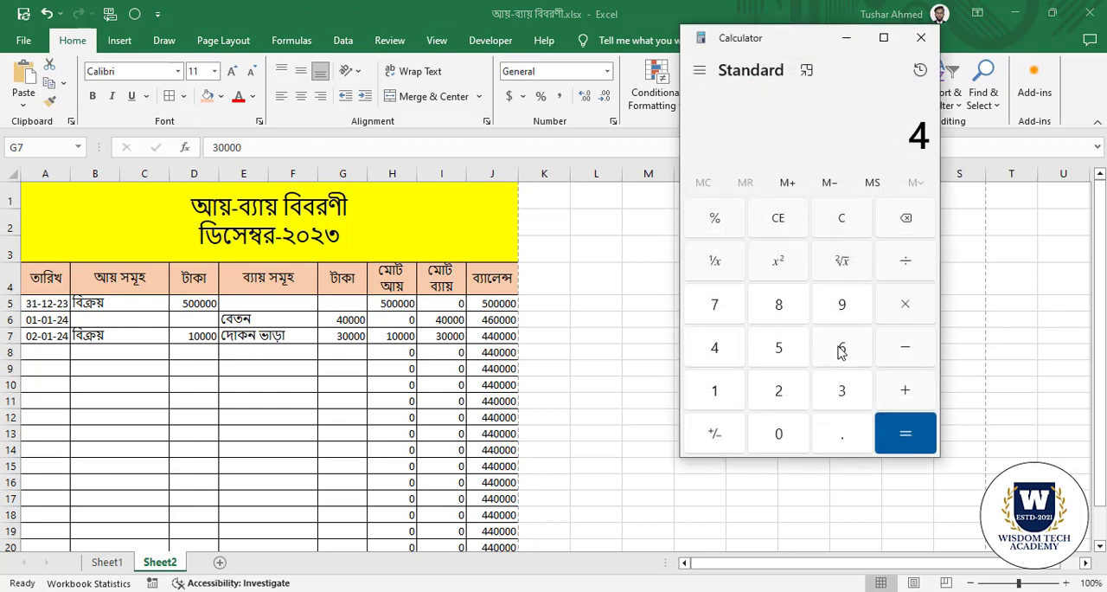
pyautogui.click(842, 347)
pyautogui.doubleClick(779, 432)
pyautogui.doubleClick(778, 433)
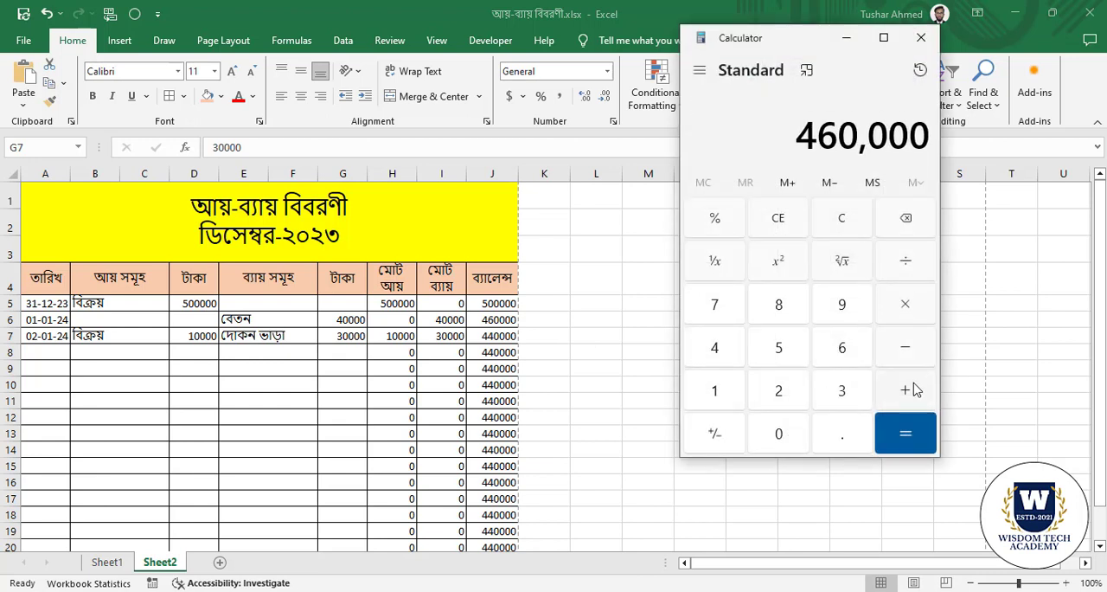
pyautogui.click(916, 390)
pyautogui.click(716, 395)
pyautogui.tripleClick(790, 431)
pyautogui.click(790, 431)
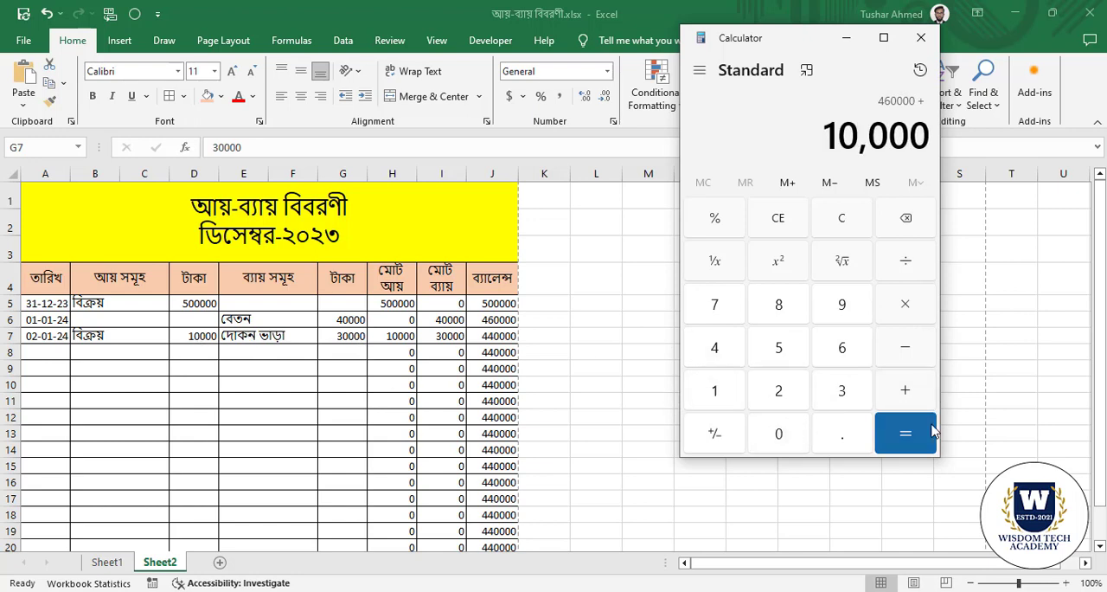
pyautogui.click(920, 431)
# Subtract the 30000 expense from the calculated sum to verify row 7's balance, and close Calculator.
pyautogui.click(906, 348)
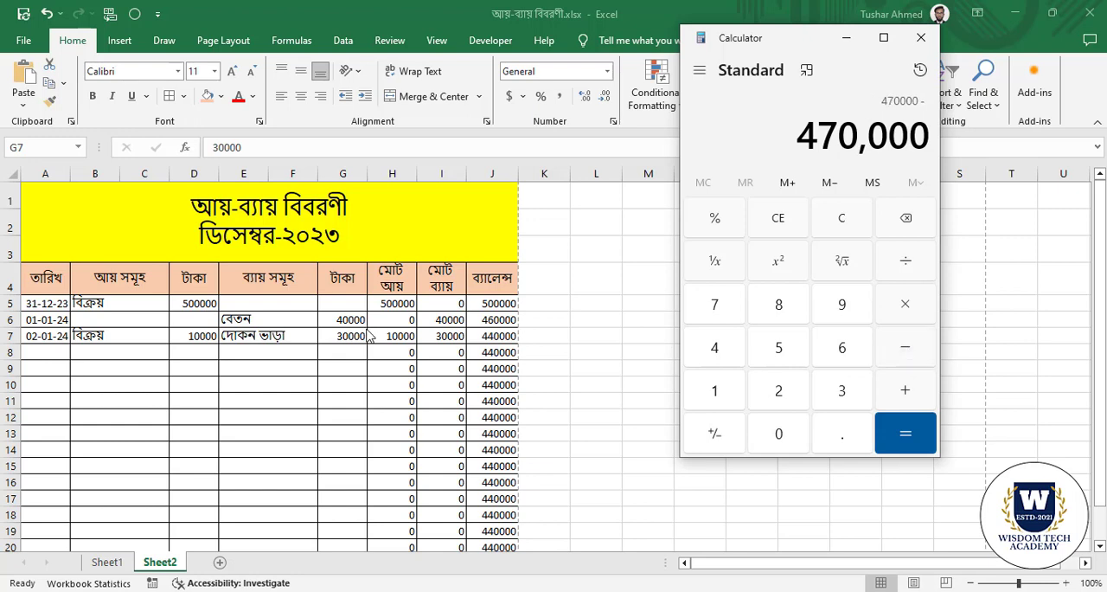
pyautogui.click(842, 391)
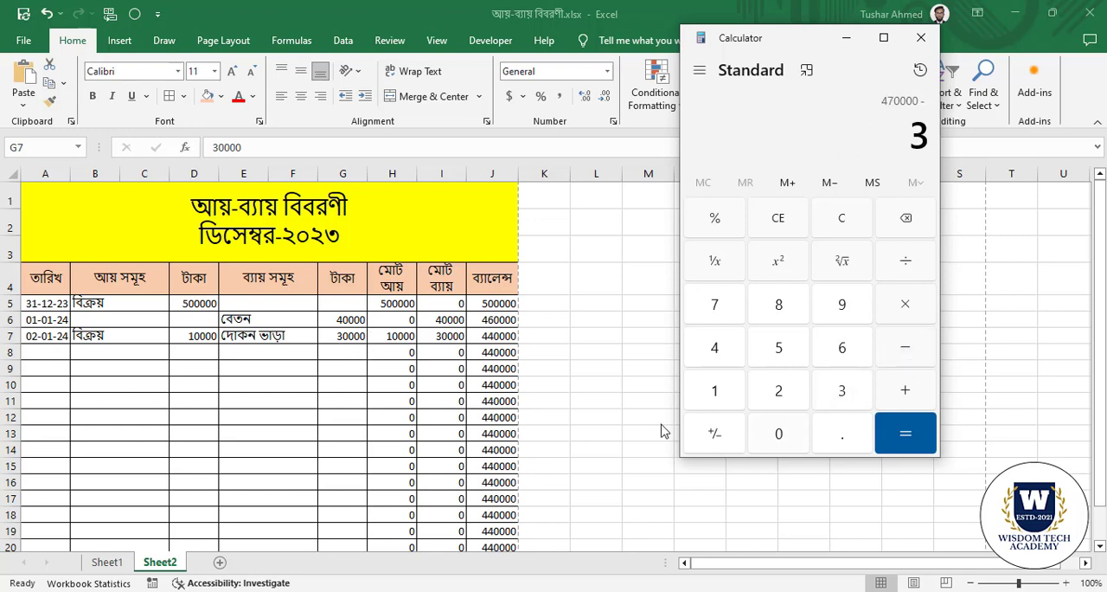
pyautogui.click(788, 433)
pyautogui.click(787, 433)
pyautogui.click(787, 433)
pyautogui.click(787, 433)
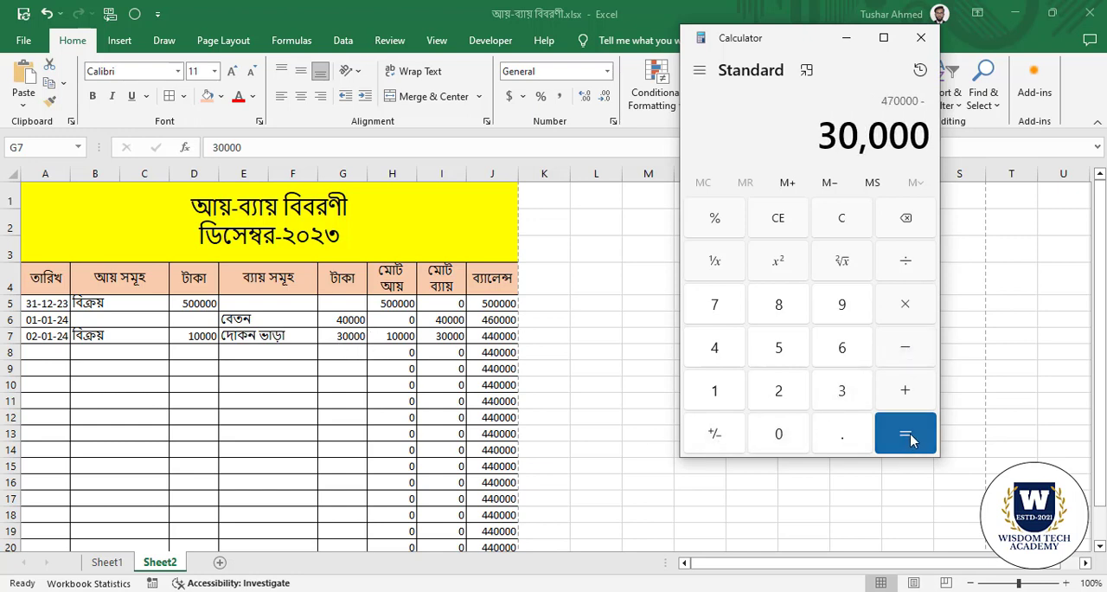
pyautogui.click(909, 438)
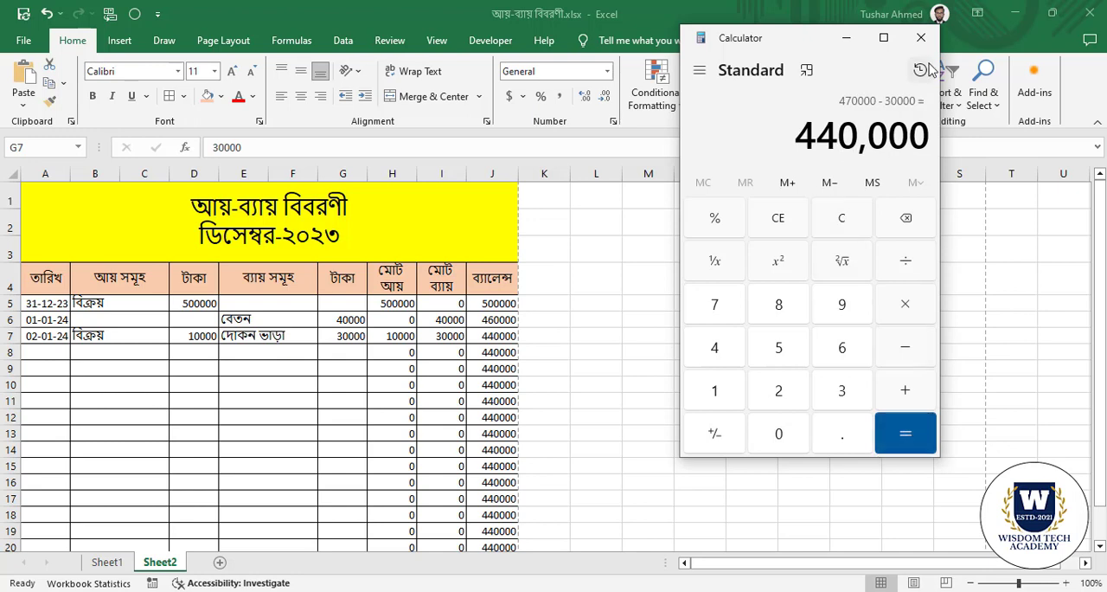
pyautogui.click(920, 38)
# Examine the মোট আয় and মোট ব্যায় columns and their empty total cells H22 and I22.
pyautogui.scroll(-4, 457, 398)
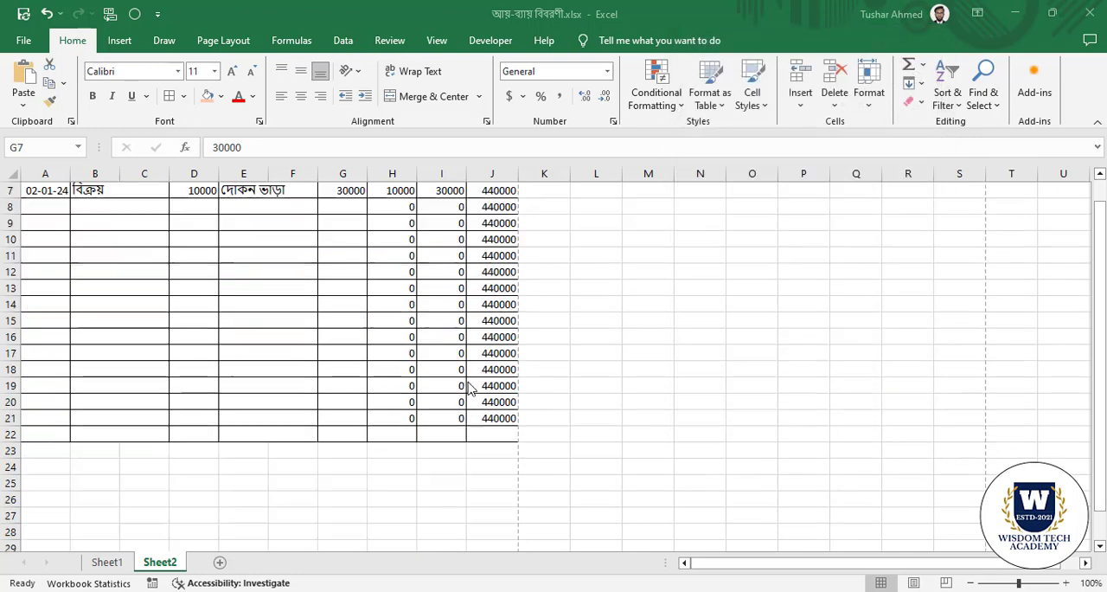
pyautogui.scroll(4, 452, 389)
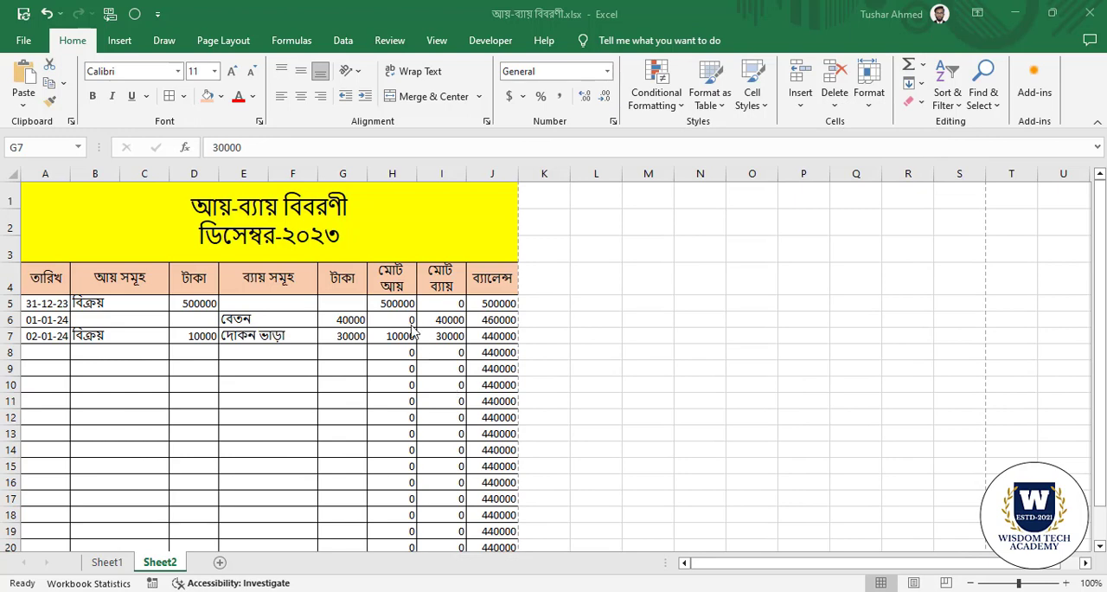
pyautogui.click(439, 302)
pyautogui.scroll(-5, 397, 442)
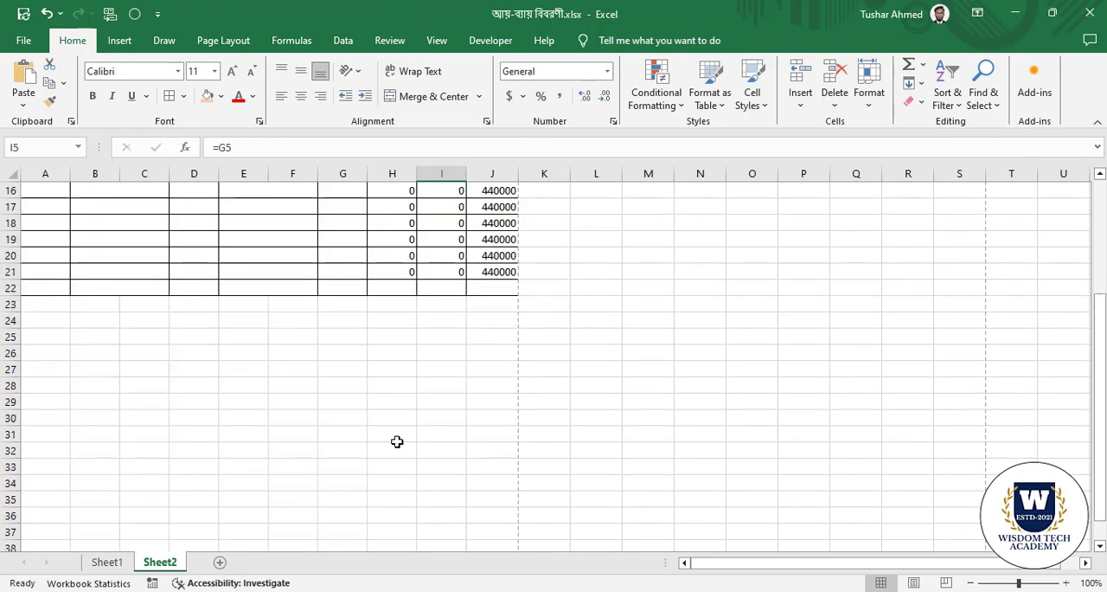
pyautogui.click(398, 290)
pyautogui.scroll(3, 426, 372)
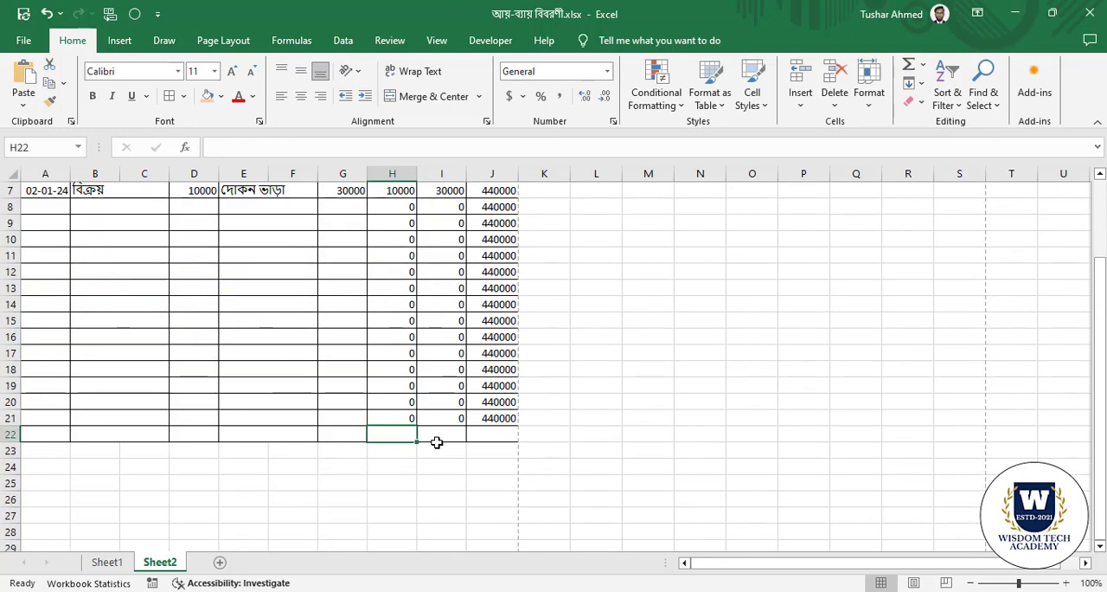
pyautogui.click(447, 434)
pyautogui.click(387, 435)
pyautogui.click(451, 438)
pyautogui.scroll(2, 398, 398)
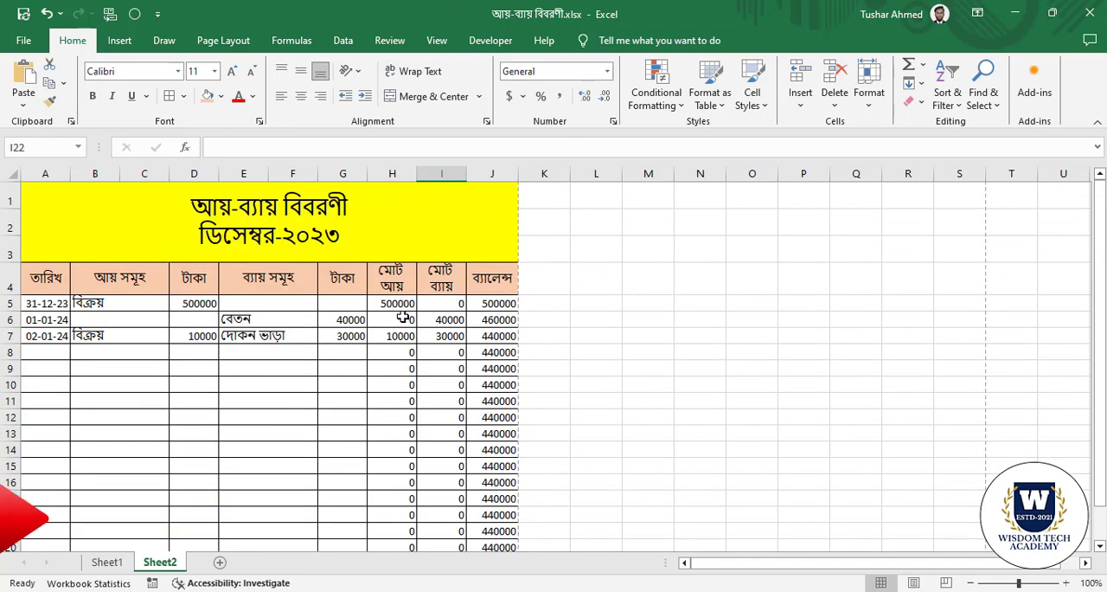
# Sum the মোট আয় column from H5 to H21 into total cell H22 and inspect the result cell.
pyautogui.moveTo(405, 304); pyautogui.dragTo(386, 525)
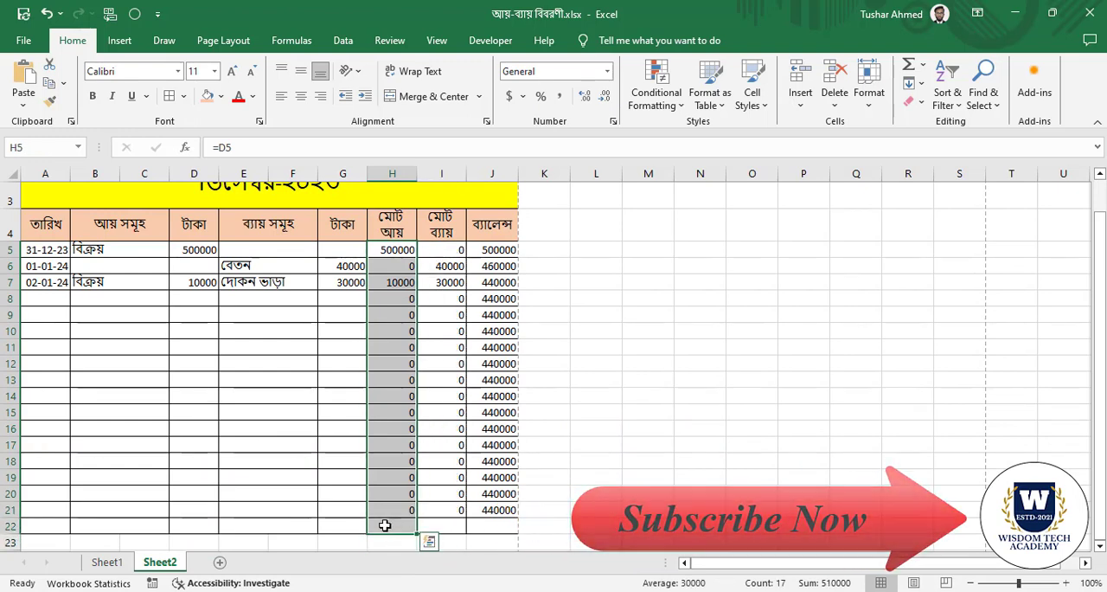
pyautogui.click(923, 67)
pyautogui.click(935, 84)
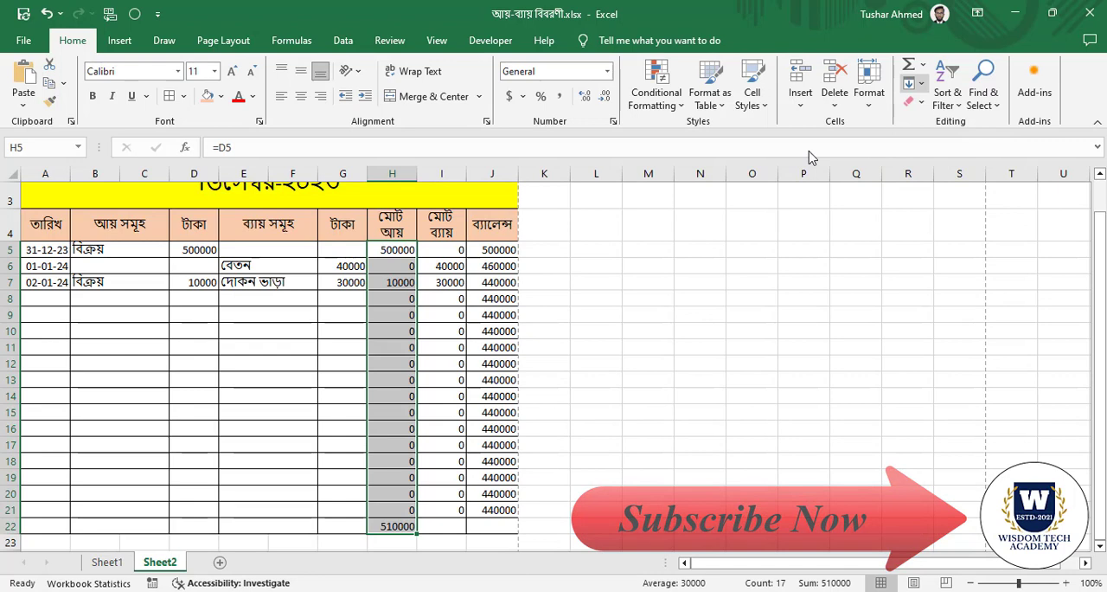
pyautogui.click(442, 477)
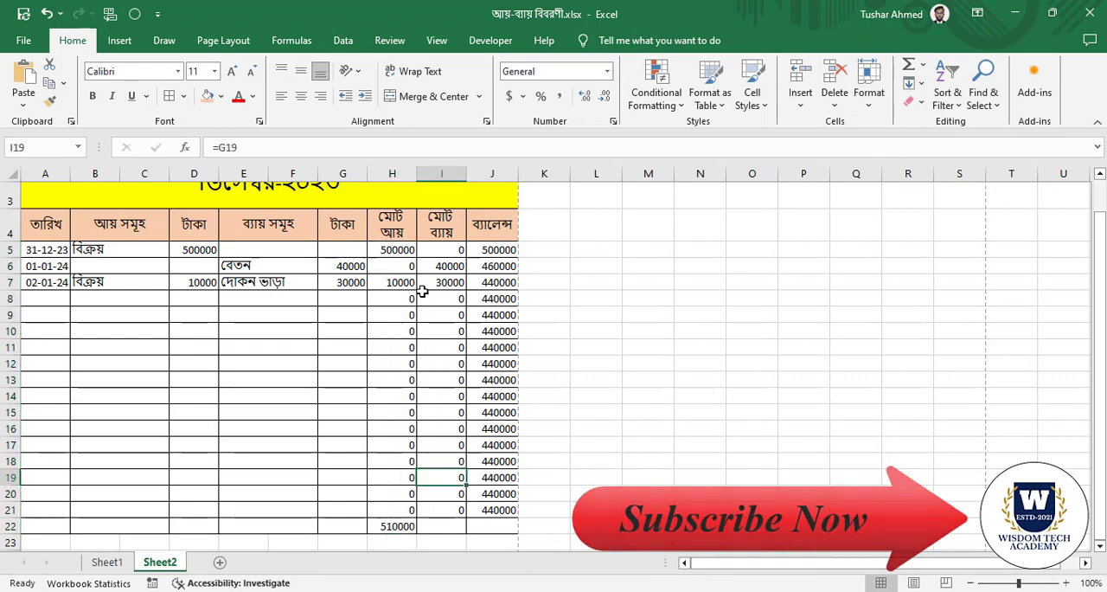
pyautogui.click(396, 526)
# Sum the মোট ব্যায় column from I5 to I21 into total cell I22 and inspect its formula.
pyautogui.scroll(-2, 441, 389)
pyautogui.scroll(2, 443, 251)
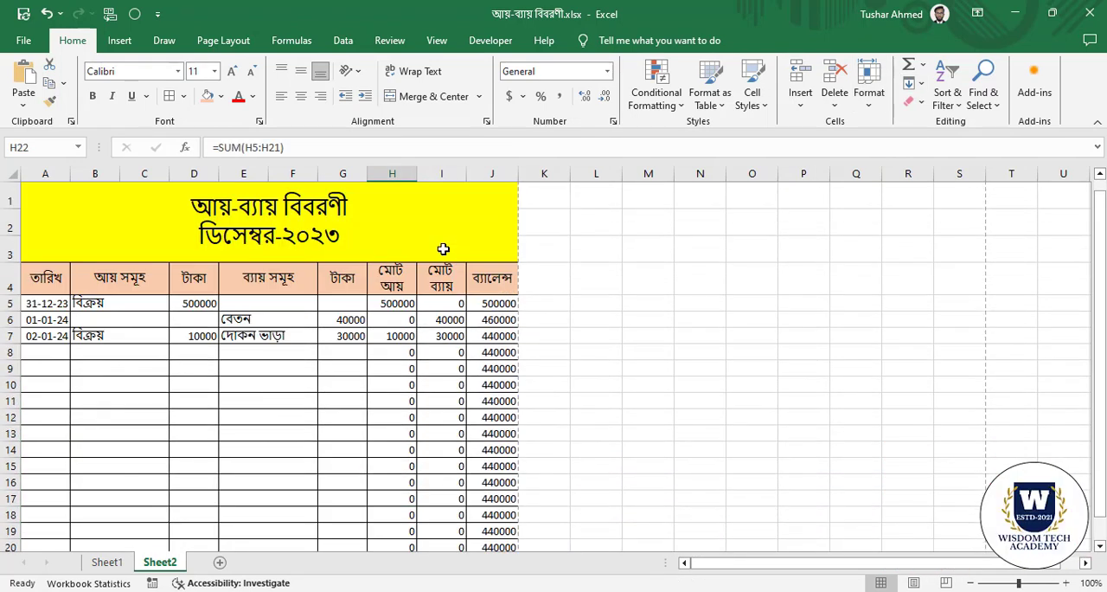
pyautogui.moveTo(447, 302); pyautogui.dragTo(460, 528)
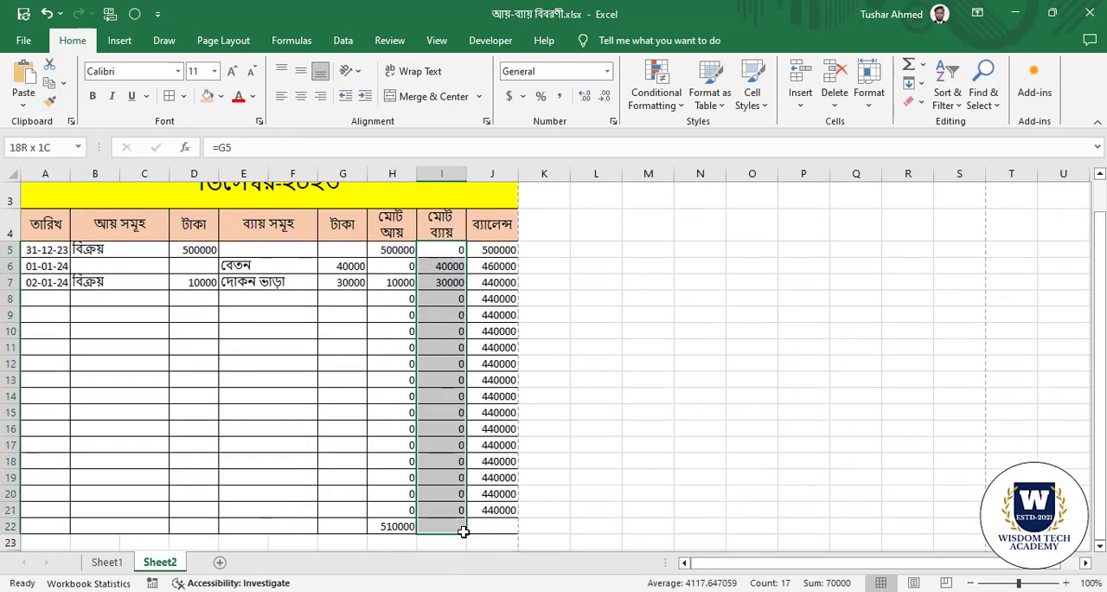
pyautogui.click(924, 68)
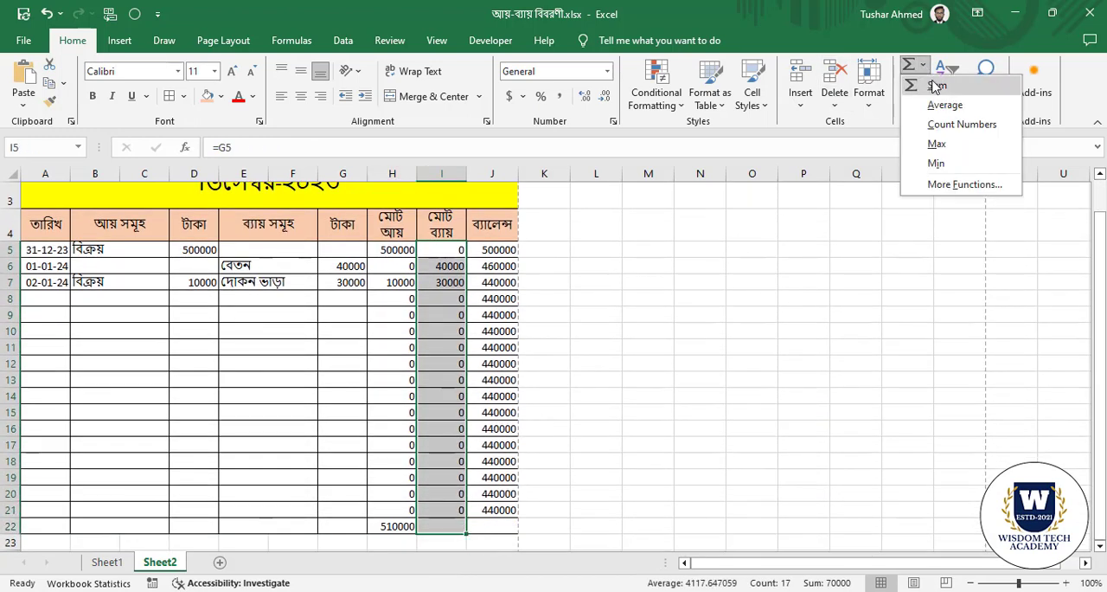
pyautogui.click(935, 86)
pyautogui.click(445, 530)
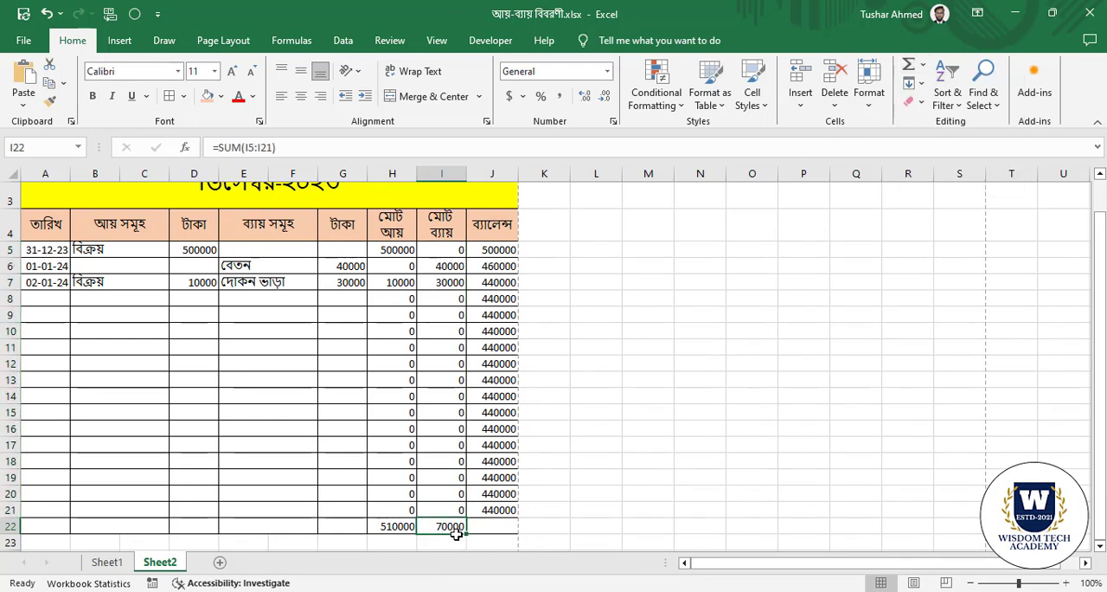
# Examine the running balances in J6 to J21 above the empty total cell J22.
pyautogui.click(507, 528)
pyautogui.moveTo(495, 265); pyautogui.dragTo(498, 511)
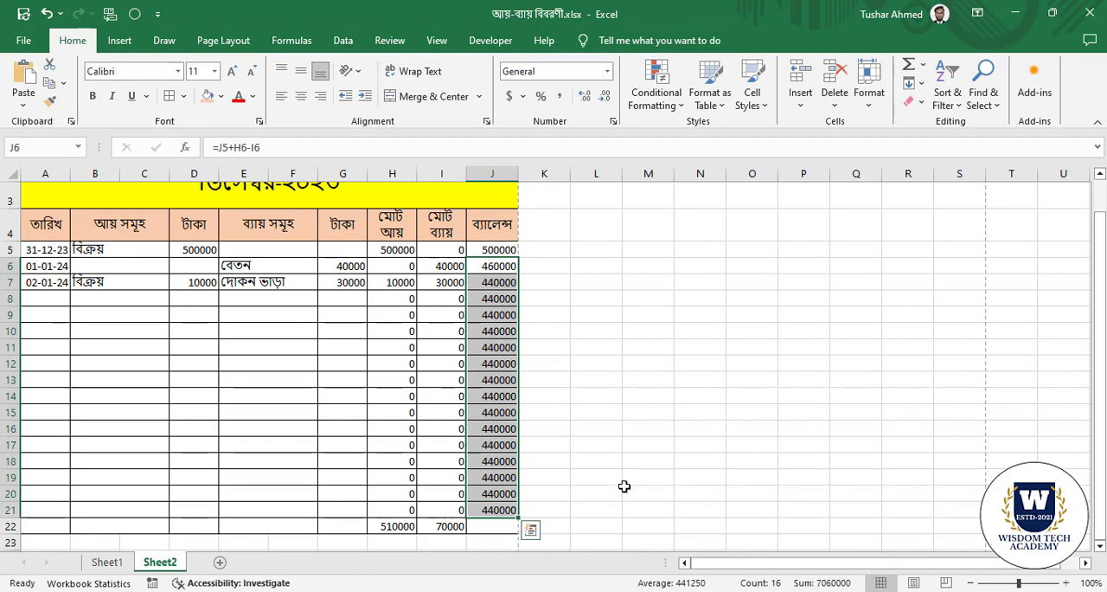
pyautogui.click(625, 487)
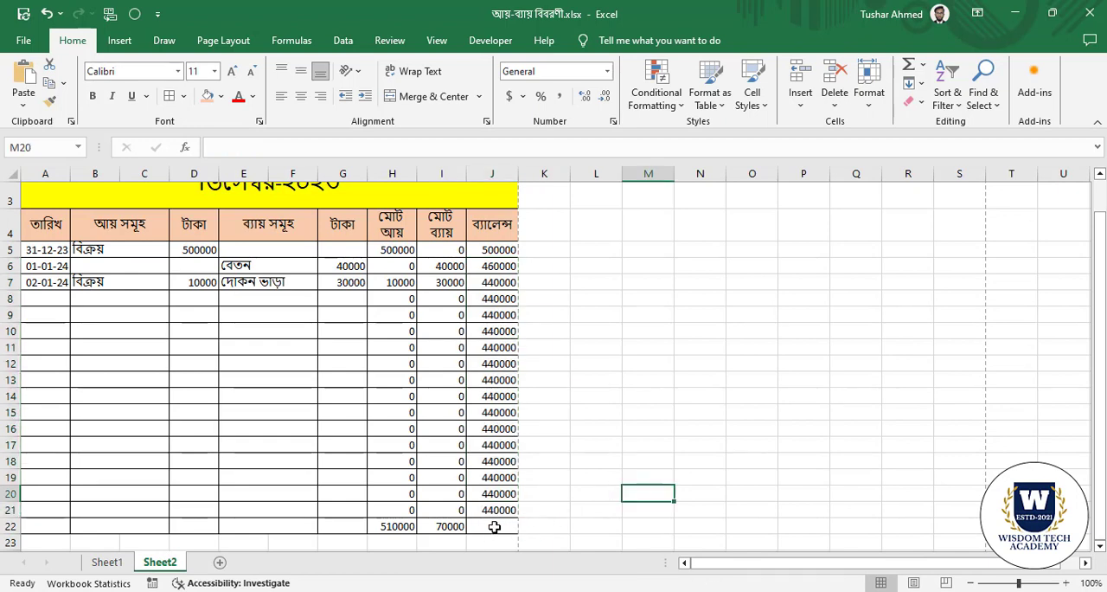